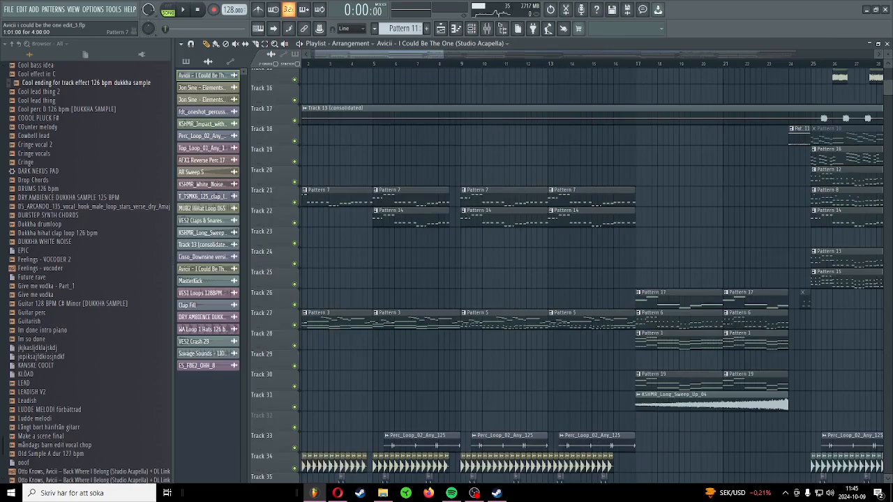
Step: Open the first Pattern 3 clip on Track 27 in the piano roll, play its Diva notes, and return to the playlist
scroll(327, 202, "down", 3)
scroll(321, 236, "up", 3)
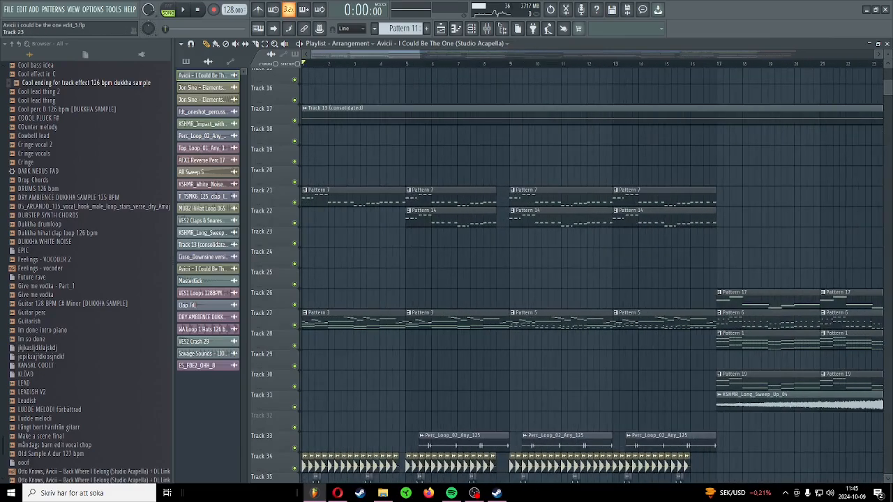
scroll(321, 240, "down", 3)
scroll(321, 240, "up", 4)
scroll(322, 248, "up", 1)
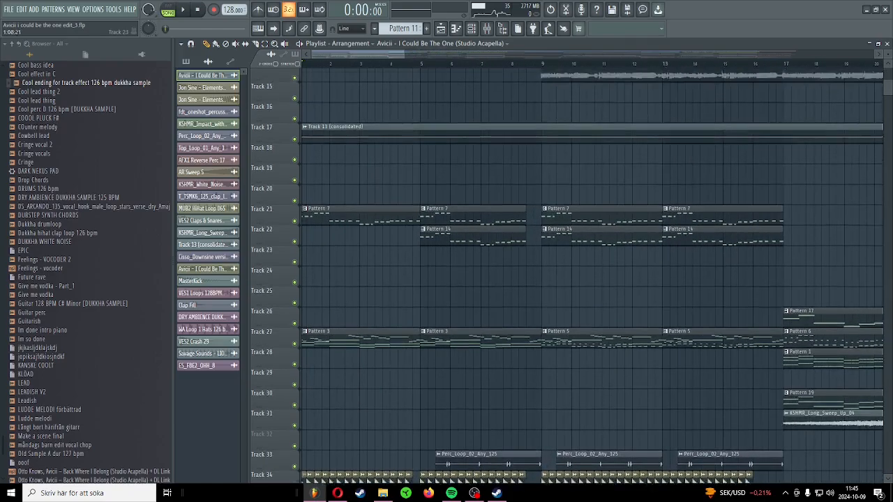
scroll(324, 255, "down", 4)
double_click(324, 255)
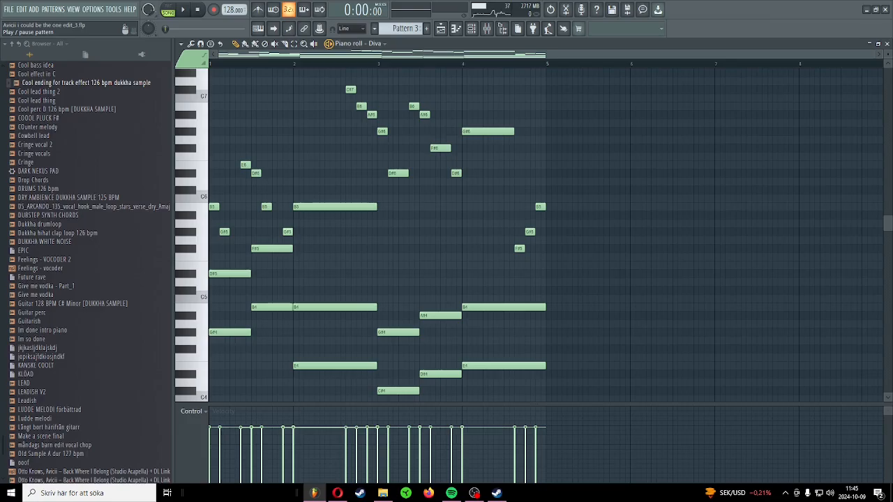
left_click(329, 43)
key("space")
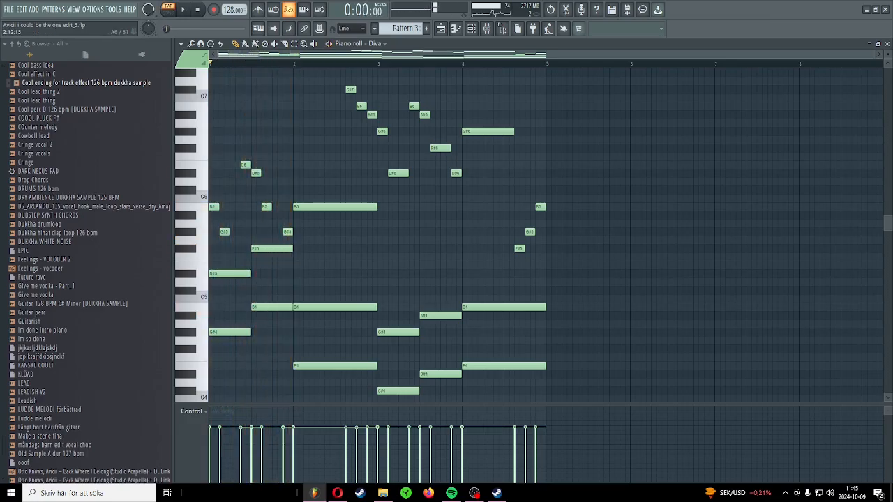
key("Escape")
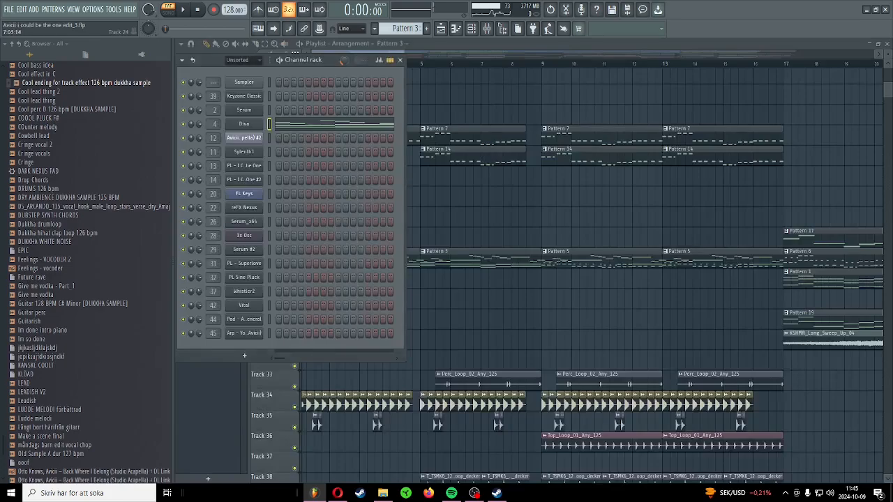
key("Escape")
Step: Reopen Pattern 3 from Track 27, examine its lower chord notes in the piano roll, and close it
scroll(434, 219, "up", 4)
scroll(434, 220, "down", 4)
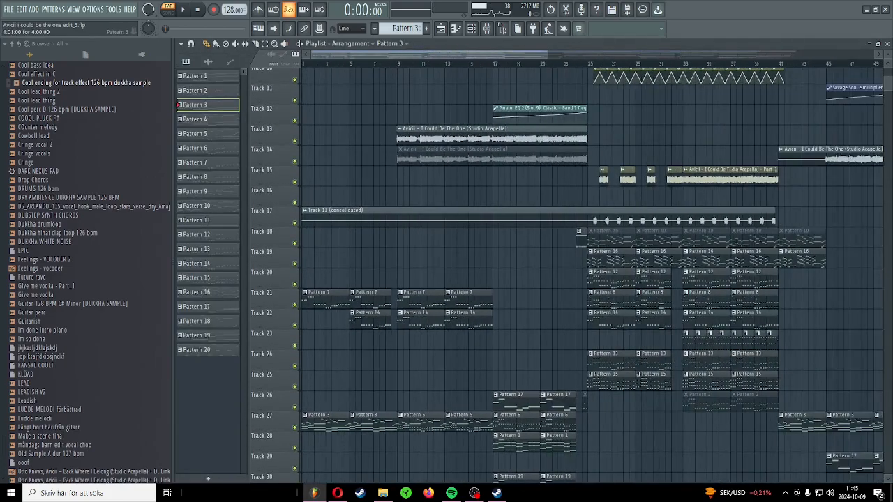
double_click(326, 422)
scroll(422, 272, "down", 4)
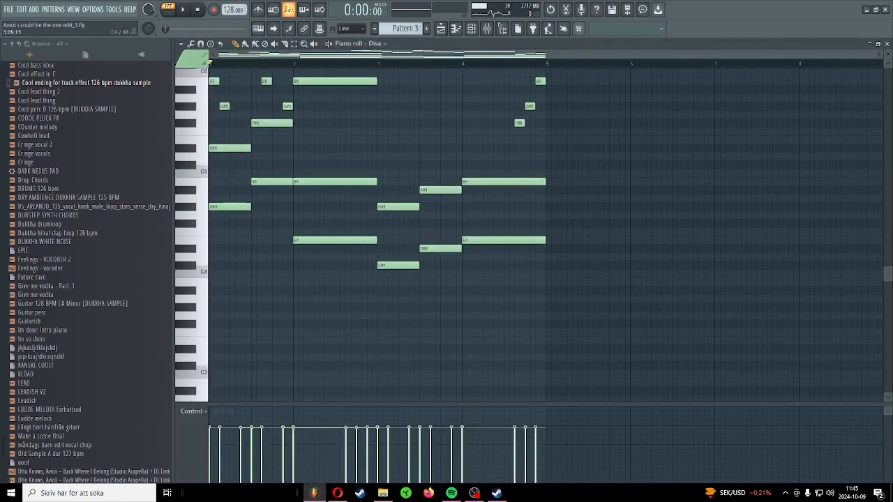
key("Escape")
key("Escape")
Step: Solo Track 21 holding the Pattern 7 clips and play the song from bar 1
scroll(568, 276, "down", 3)
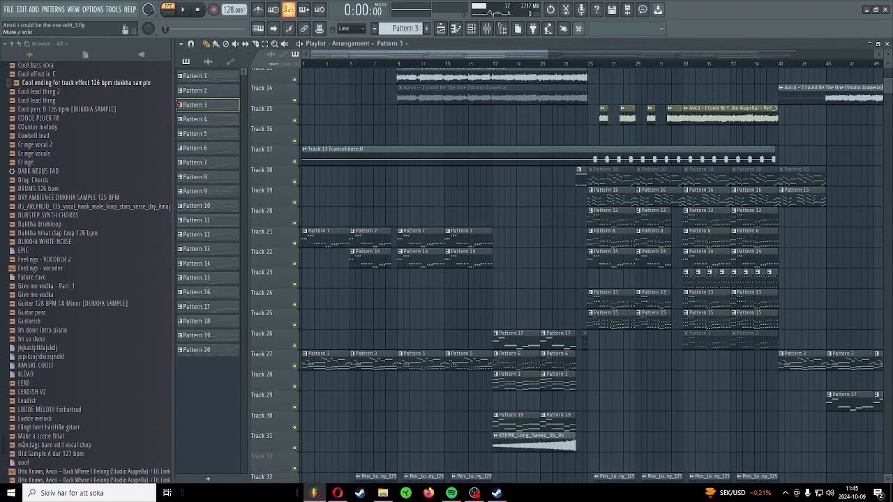
scroll(592, 275, "up", 3)
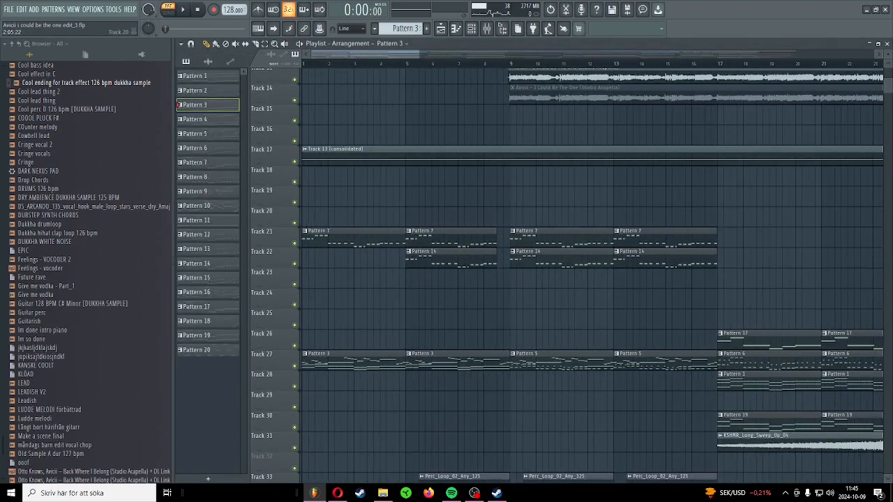
scroll(593, 276, "down", 3)
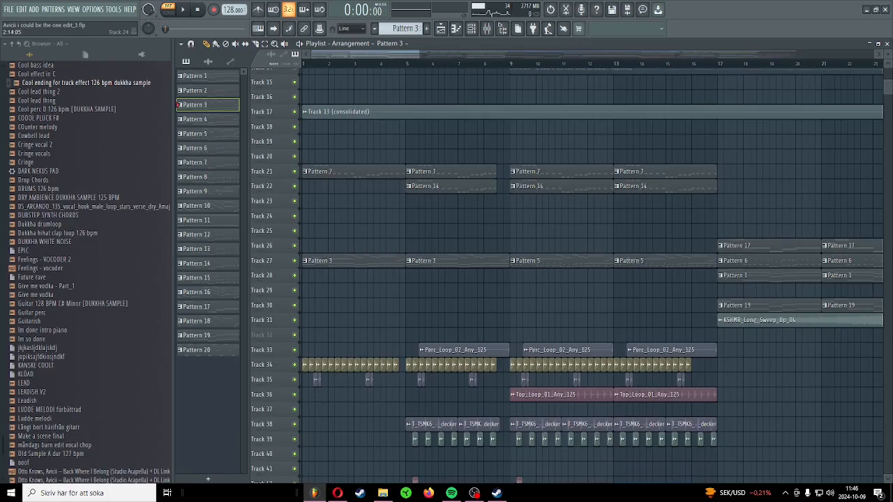
scroll(347, 215, "down", 2)
scroll(310, 180, "up", 3)
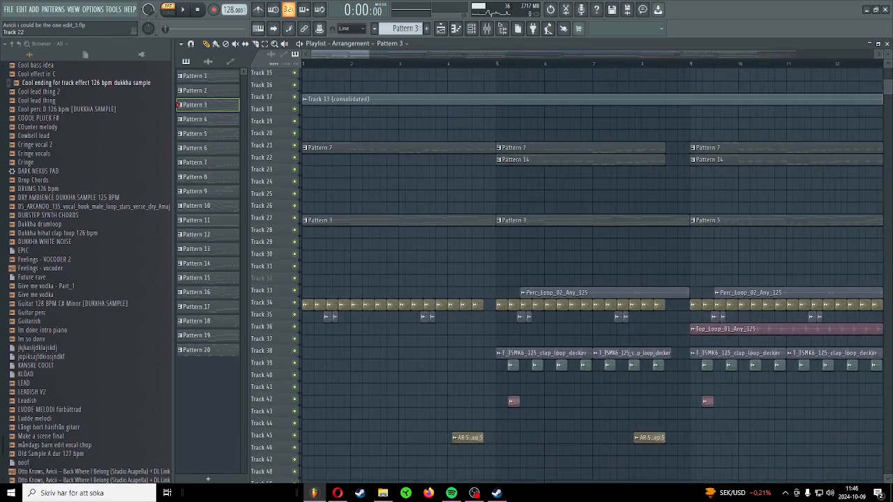
scroll(310, 180, "up", 3)
scroll(311, 180, "down", 2)
scroll(311, 180, "up", 3)
right_click(294, 184)
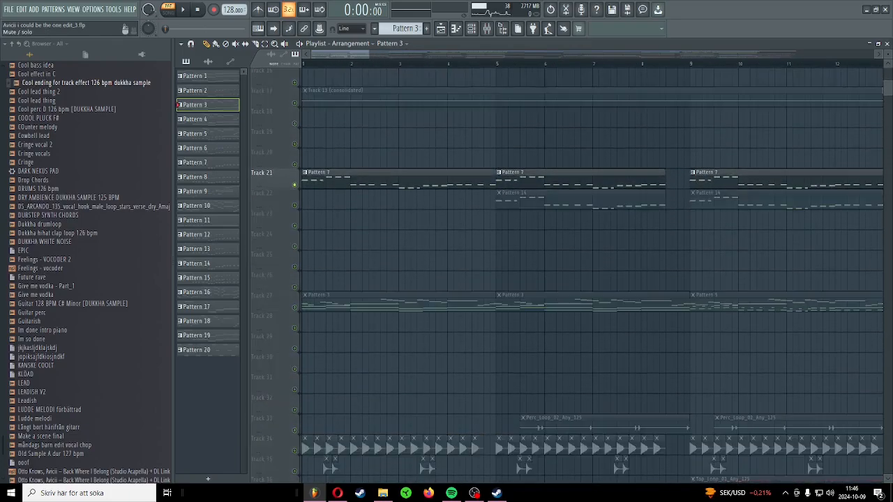
key("space")
scroll(302, 181, "up", 1)
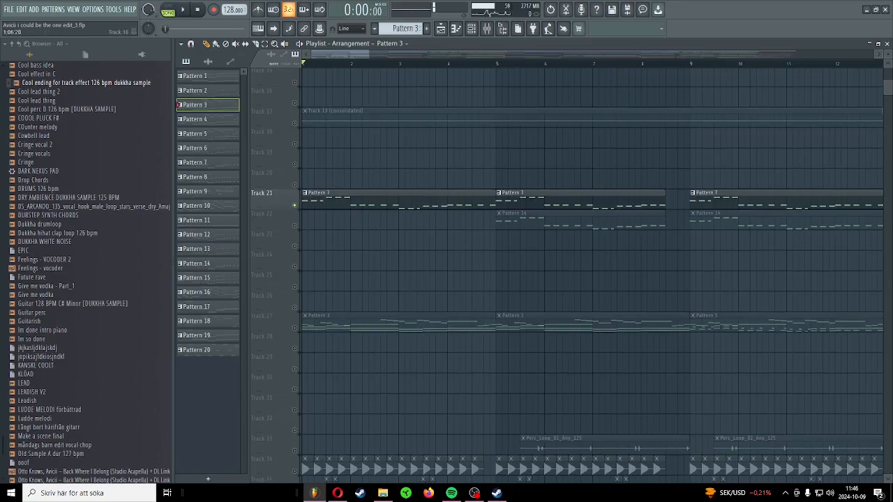
key("space")
Step: Unmute Tracks 27, 34 and 35 alongside Track 21 and play the opening to hear the chords, kick and percussion together
scroll(295, 184, "down", 5)
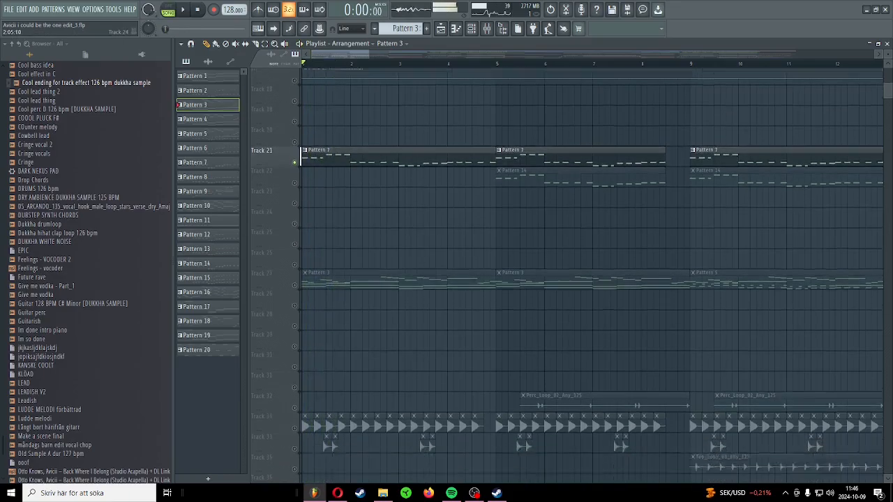
left_click(294, 226)
key("space")
left_click(294, 367)
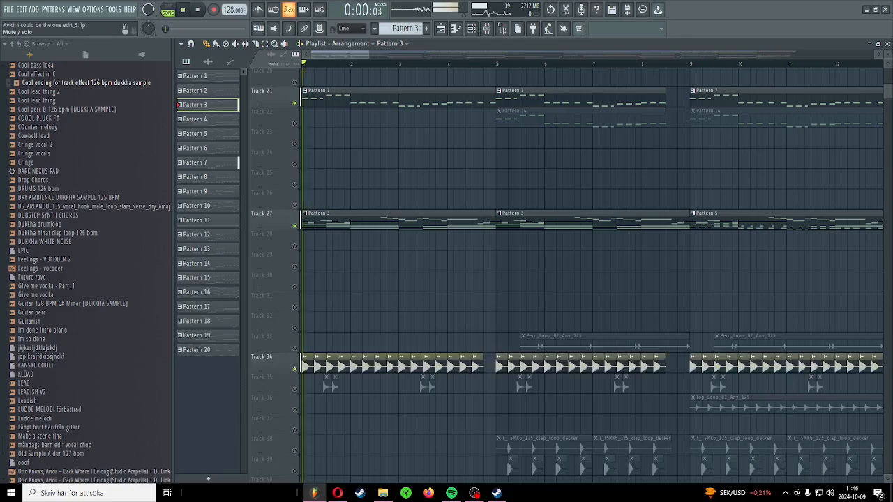
key("space")
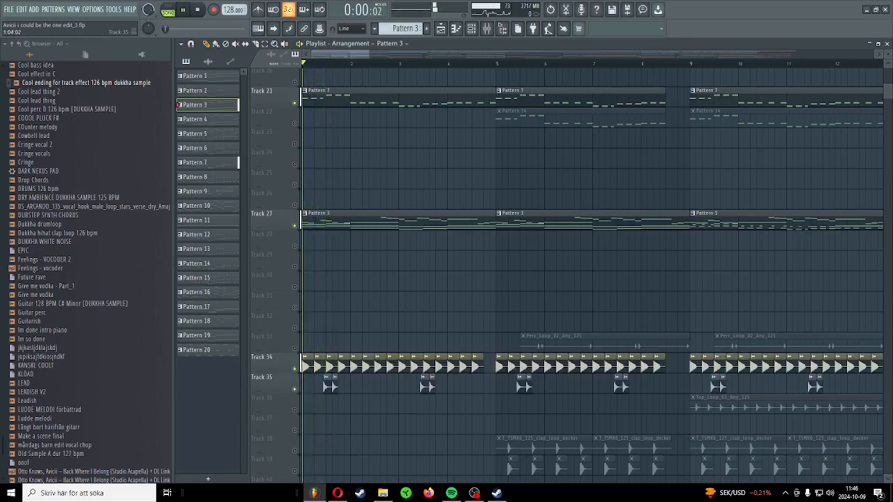
key("space")
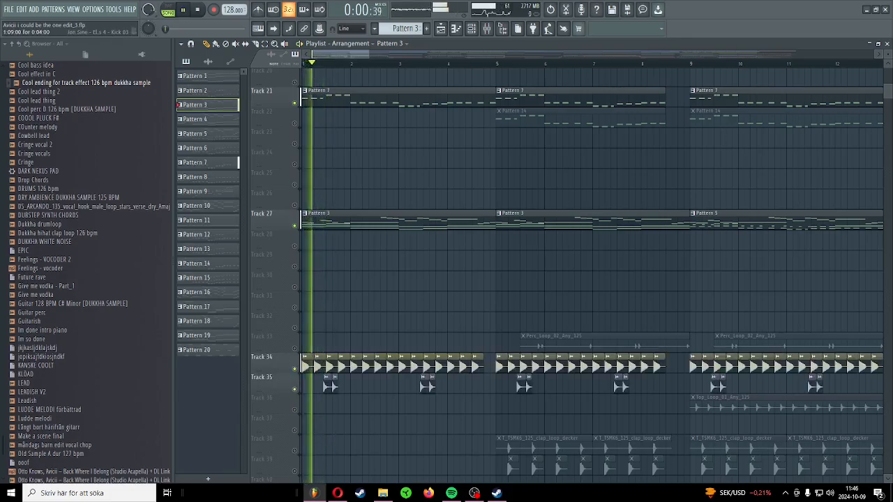
Step: Unmute the VES2 Crash 29 on Track 50 and play the opening with it
scroll(593, 279, "down", 5)
key("space")
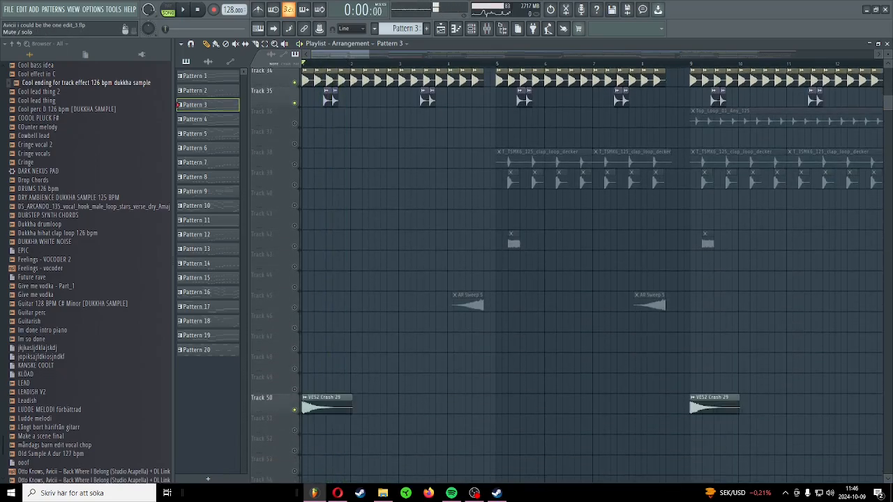
right_click(299, 405)
left_click(295, 410)
Step: Solo Track 27, play its Pattern 3 clips from bar 1, and turn all the tracks back on
scroll(391, 258, "up", 5)
scroll(593, 279, "up", 8)
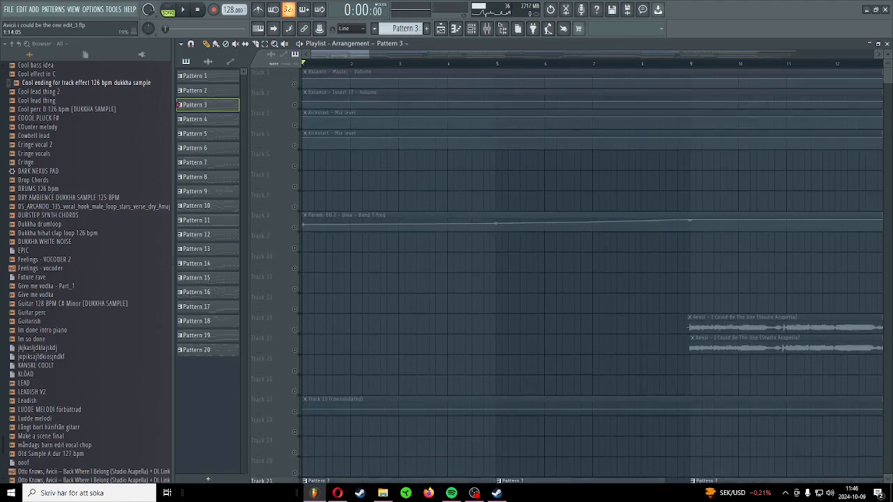
scroll(593, 279, "down", 6)
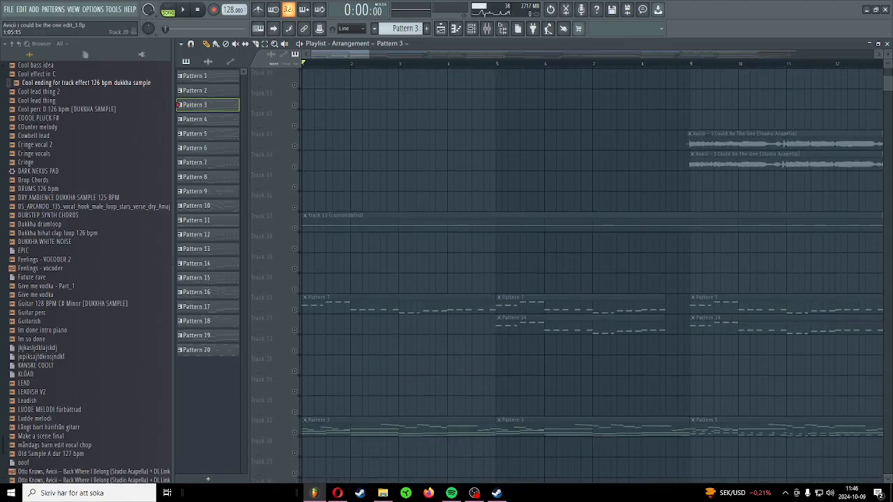
left_click(295, 309)
scroll(452, 226, "down", 3)
scroll(452, 226, "up", 4)
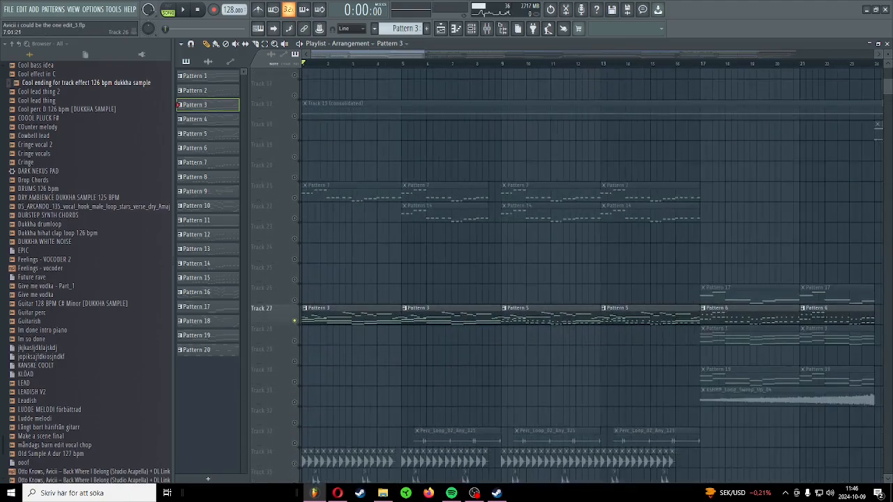
scroll(452, 226, "up", 2)
scroll(452, 226, "down", 2)
scroll(593, 272, "down", 3)
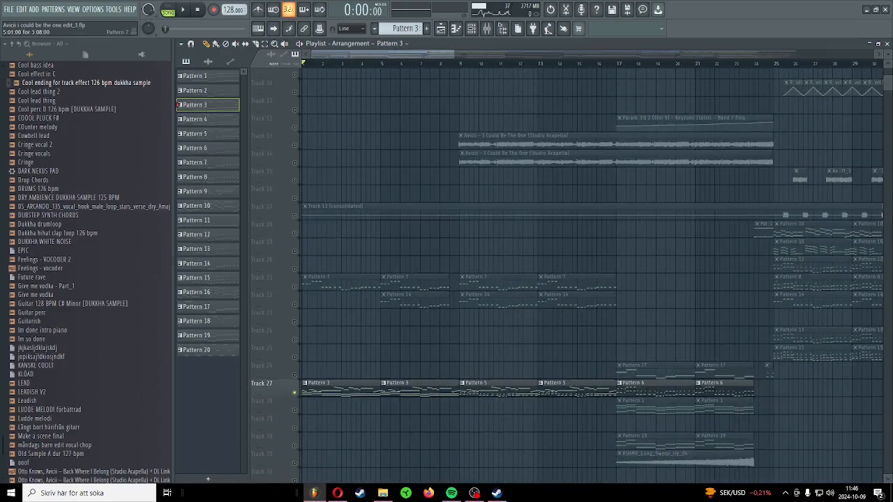
key("space")
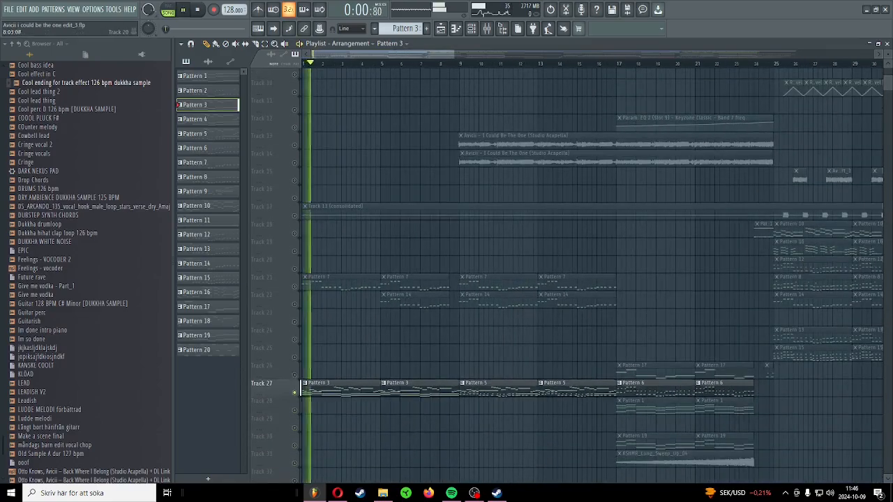
scroll(279, 170, "down", 4)
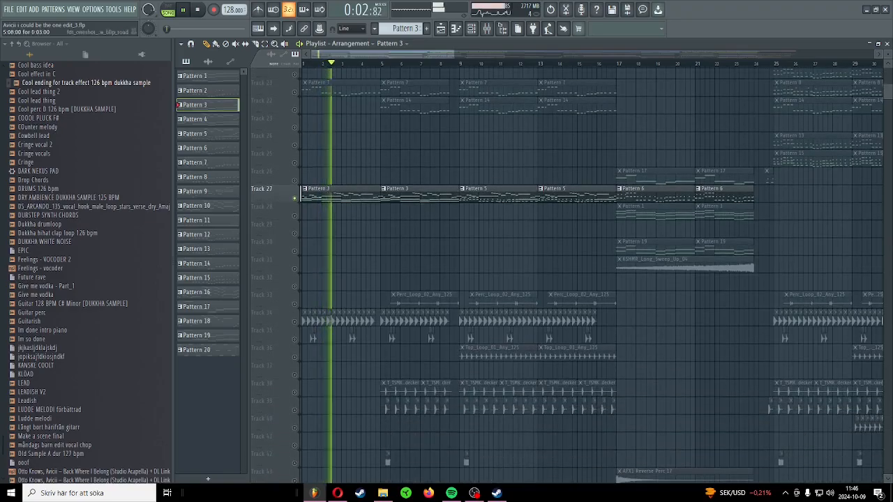
key("space")
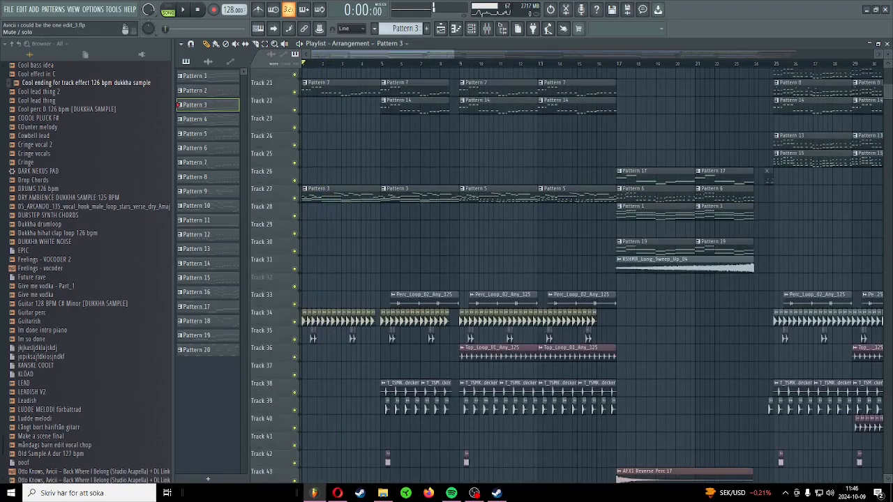
Step: Examine the first 30 bars of the arrangement, from the automation and vocal clips down to the percussion tracks
scroll(279, 209, "up", 3)
scroll(568, 276, "up", 4)
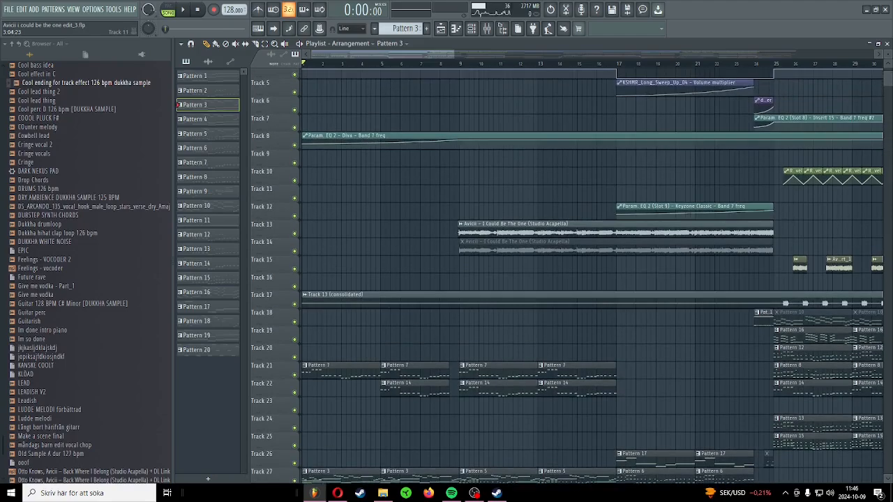
scroll(568, 276, "down", 3)
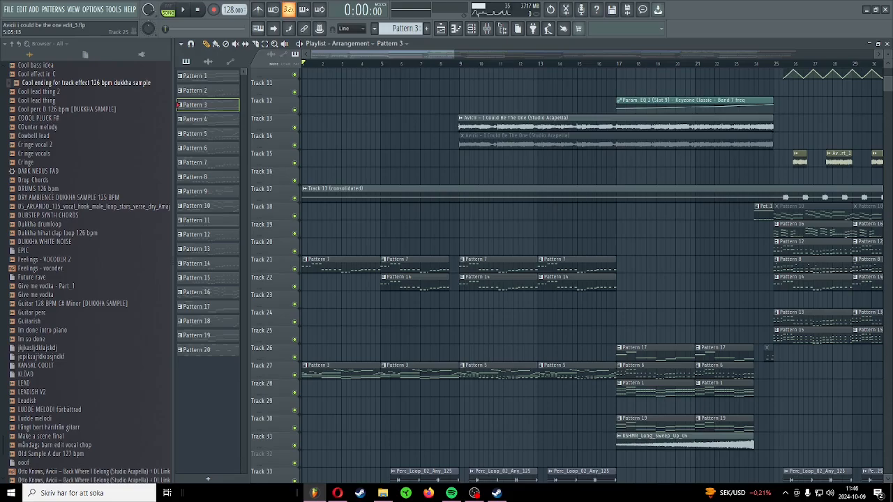
scroll(388, 331, "down", 1)
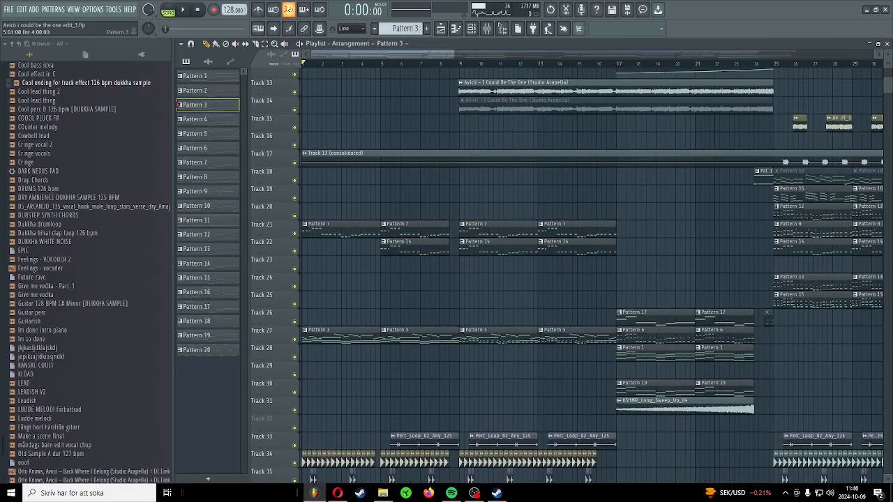
scroll(404, 319, "down", 2)
scroll(379, 303, "down", 3)
scroll(402, 290, "up", 6)
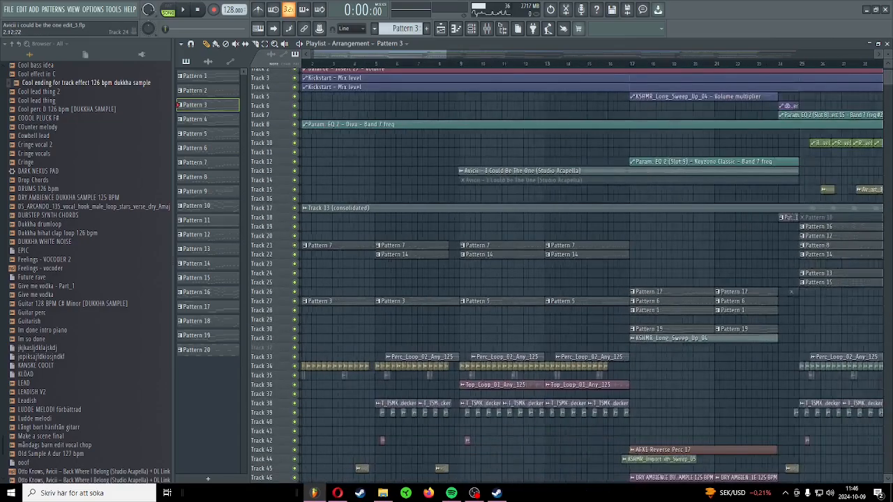
scroll(401, 290, "down", 3)
scroll(402, 279, "up", 3)
scroll(403, 272, "up", 1)
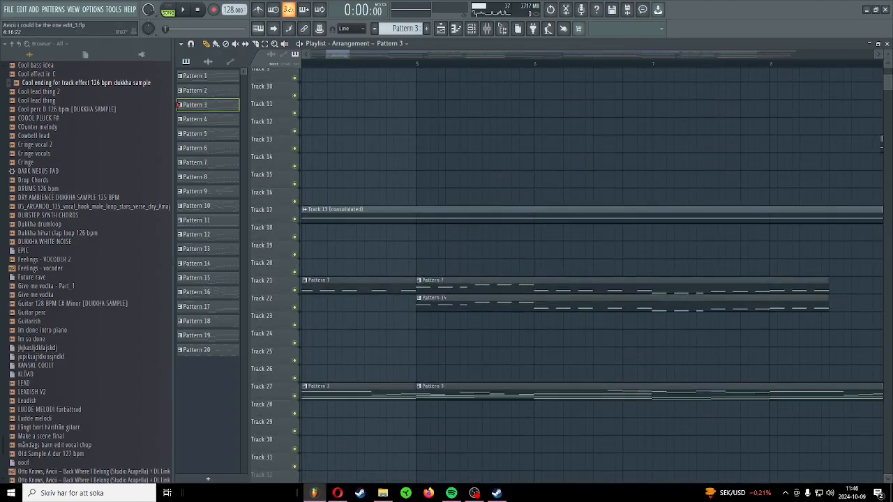
Step: Set playback to start at bar 5 and play only the Perc_Loop_02_Any_125 clip on Track 33
left_click_drag(417, 64, 859, 64)
scroll(481, 269, "down", 5)
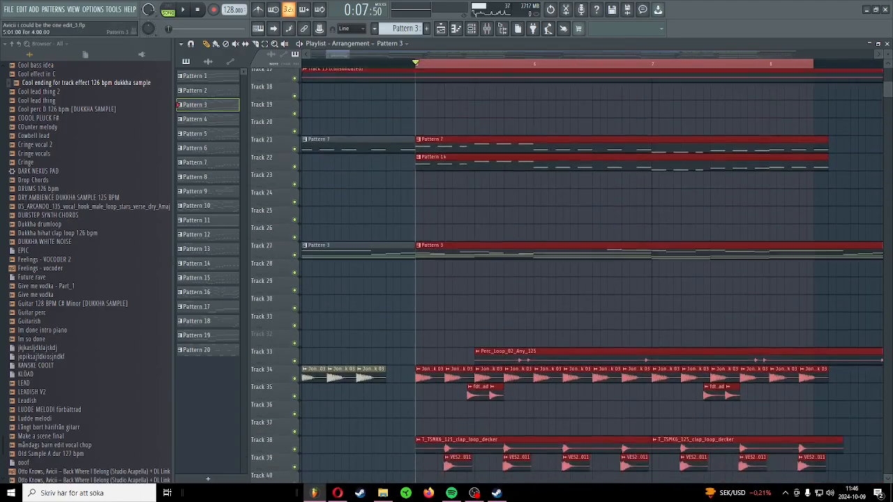
key("ctrl+d")
right_click(480, 268, "alt")
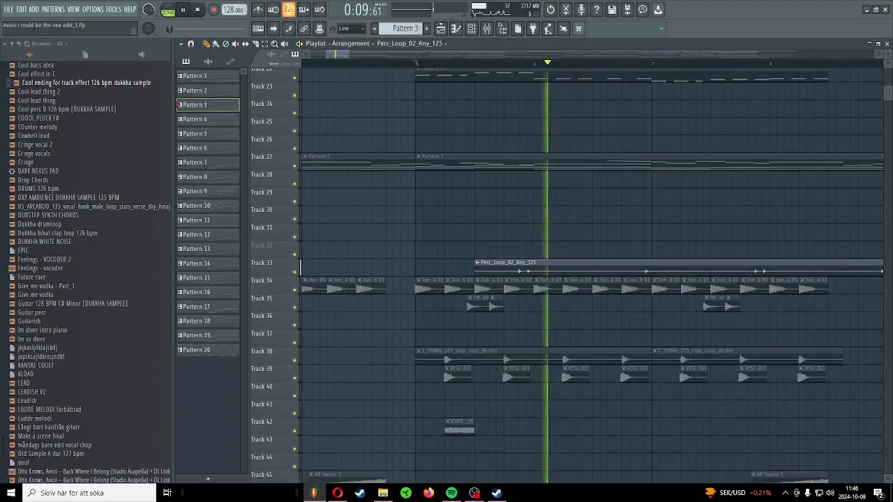
key("space")
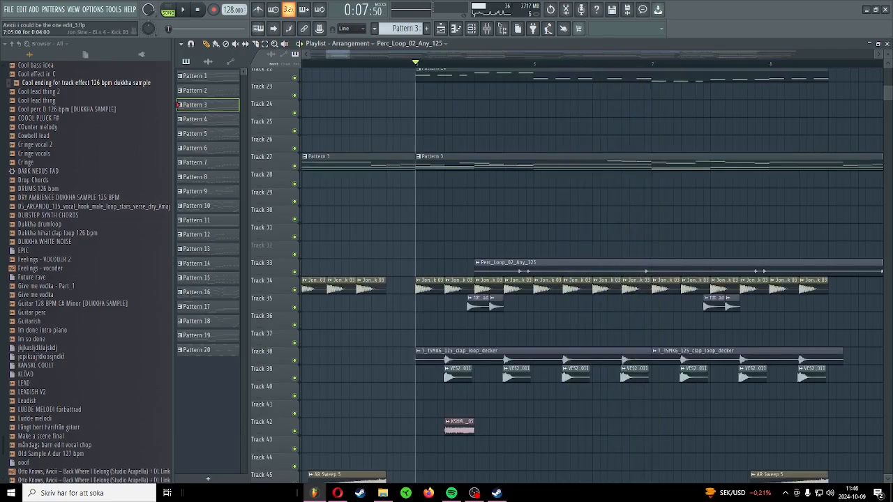
Step: Examine the percussion and effect clips from bar 5 to bar 12 on Tracks 33 to 50
scroll(488, 279, "down", 3)
scroll(457, 241, "down", 2)
scroll(453, 247, "up", 4)
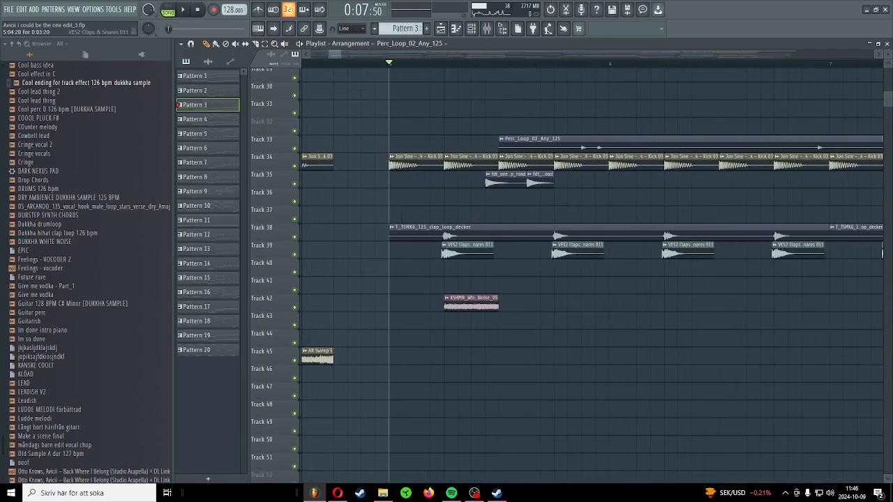
scroll(432, 280, "down", 1)
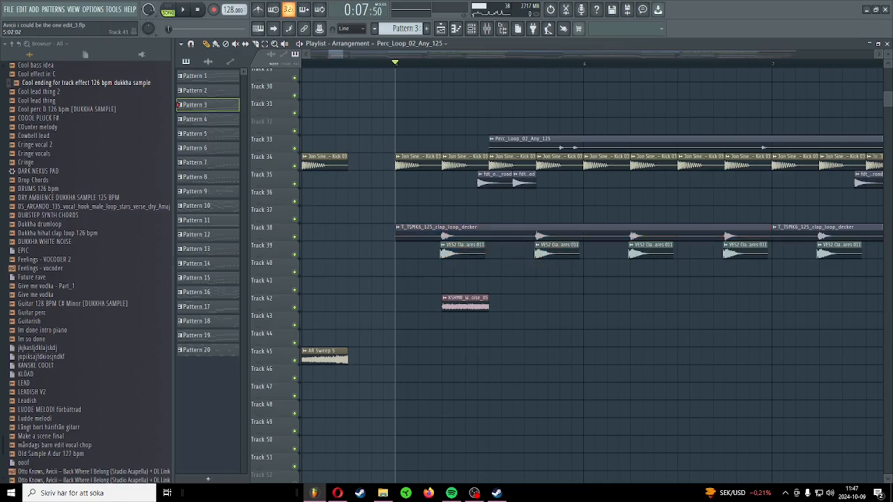
scroll(499, 307, "down", 3)
scroll(499, 307, "down", 1)
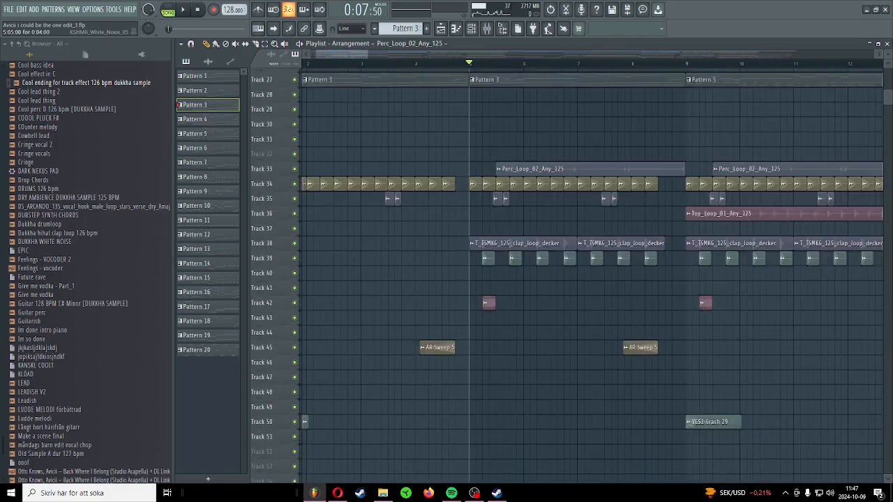
scroll(499, 307, "down", 2)
scroll(499, 307, "up", 5)
scroll(499, 307, "down", 4)
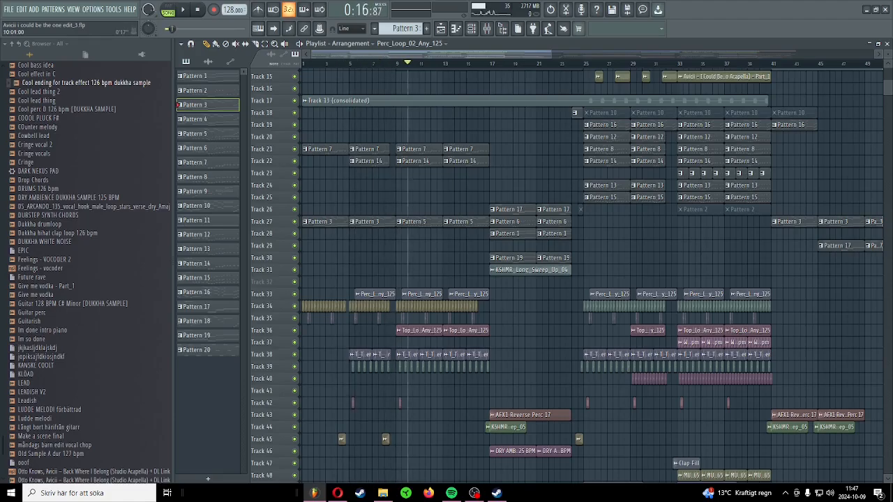
Step: Play only the first Top_Loop_01_Any_125 clip on Track 36 from bar 9
scroll(392, 279, "up", 4)
scroll(392, 279, "up", 4)
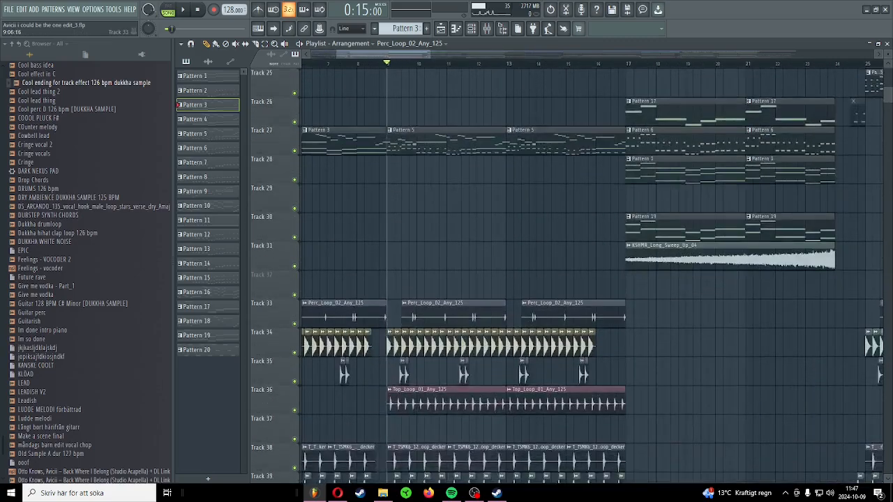
scroll(392, 272, "down", 3)
right_click(393, 258, "alt")
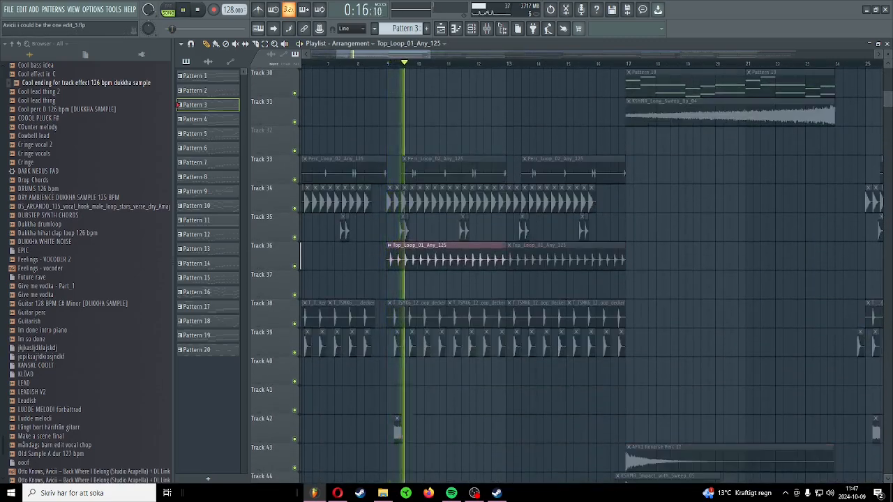
key("space")
Step: Open Pattern 5 from Track 27 in the piano roll, play its Diva notes, and return to the playlist
scroll(488, 286, "up", 6)
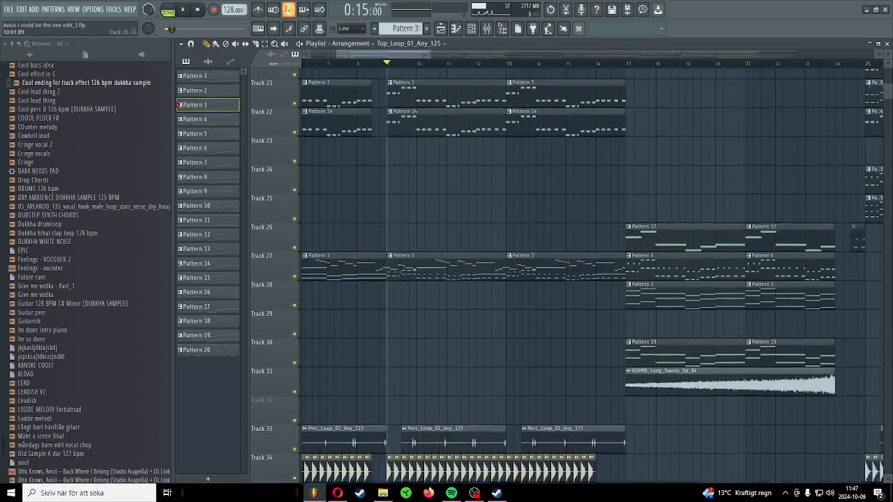
double_click(418, 256)
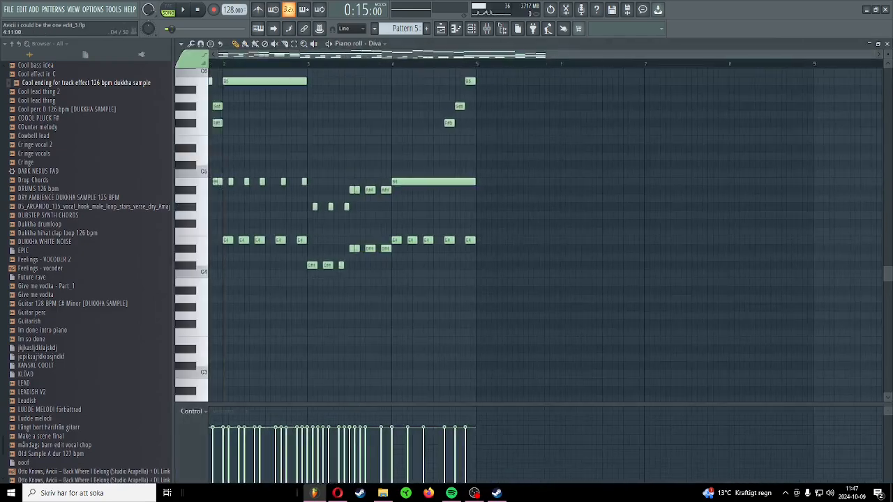
scroll(377, 210, "up", 6)
scroll(335, 105, "down", 3)
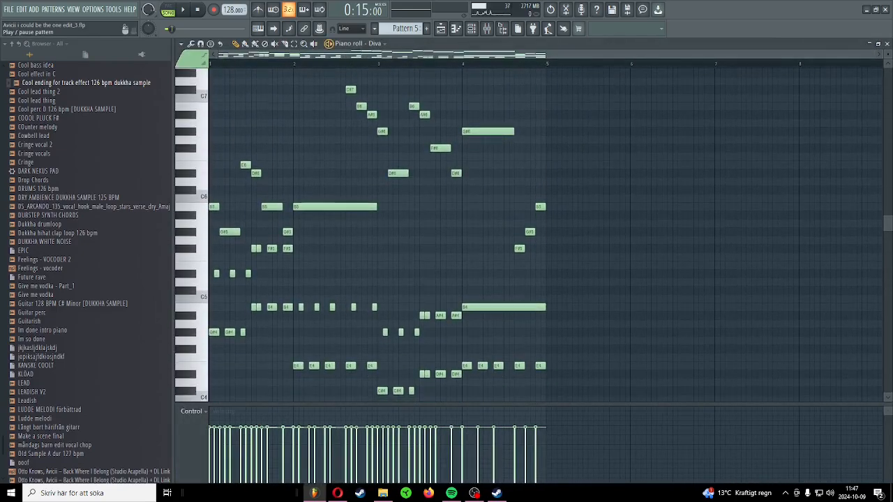
scroll(530, 230, "down", 5)
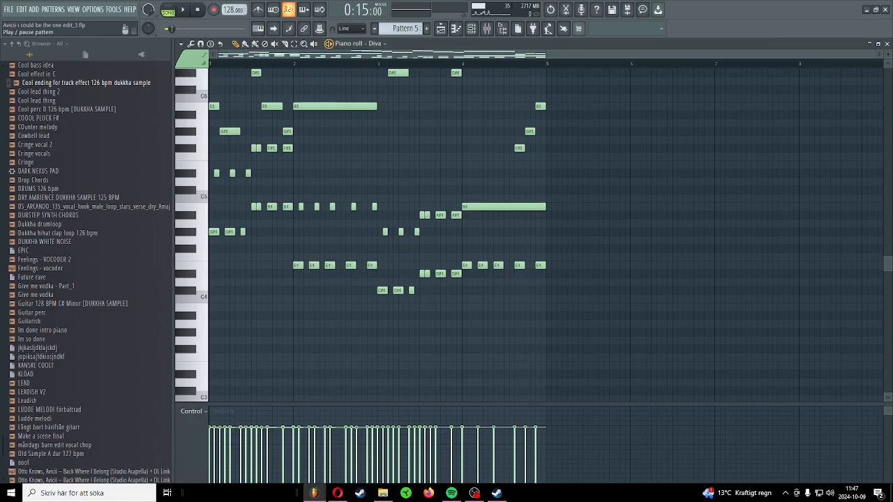
left_click(182, 9)
scroll(377, 230, "up", 4)
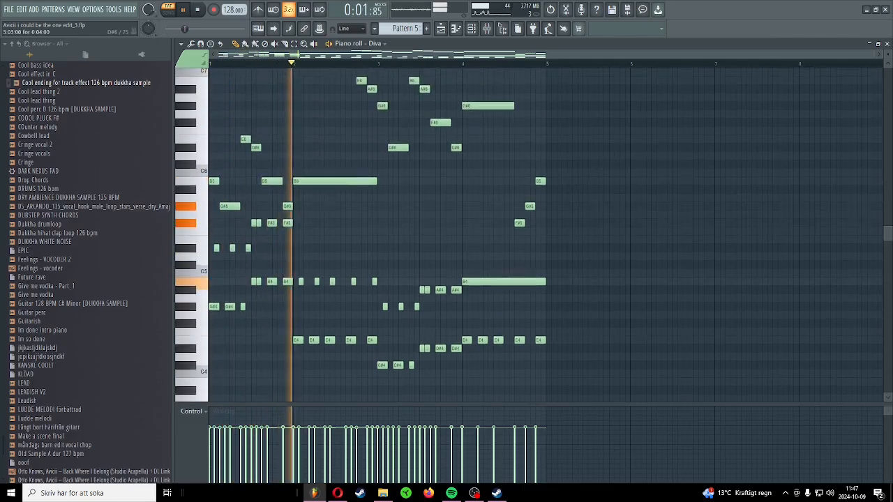
scroll(397, 147, "down", 5)
key("space")
key("Escape")
key("Escape")
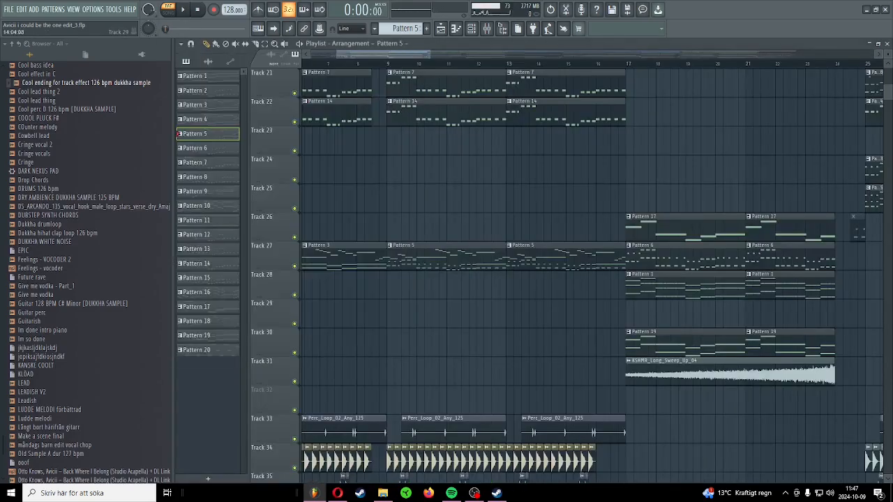
Step: Look over the arrangement's first 40 bars and set song playback to start at bar 9
scroll(541, 314, "down", 4)
scroll(541, 313, "down", 2)
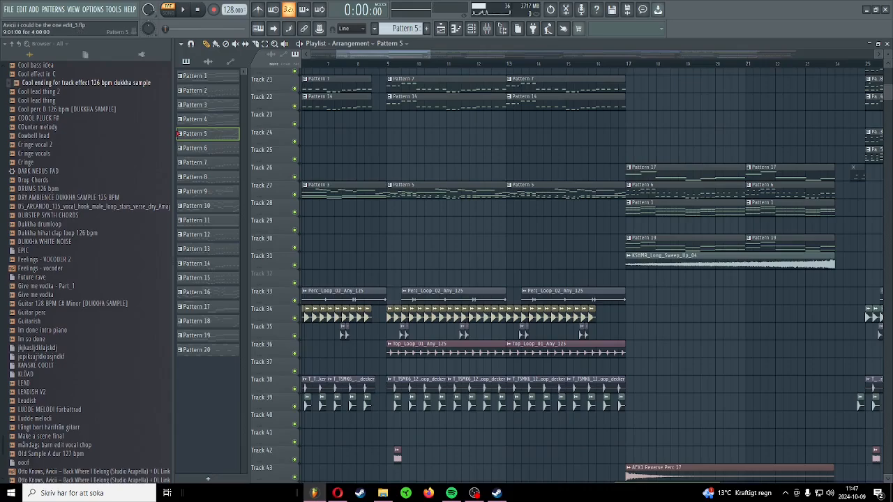
scroll(541, 314, "down", 3)
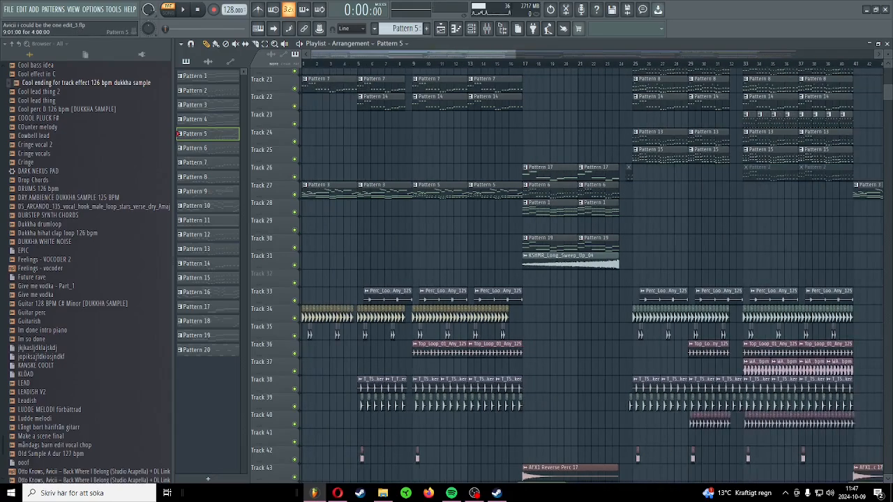
scroll(541, 314, "up", 6)
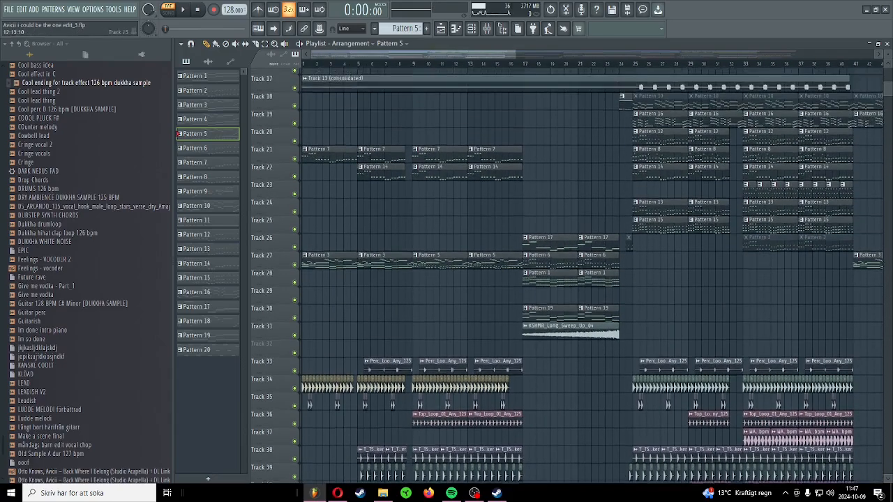
scroll(541, 314, "down", 1)
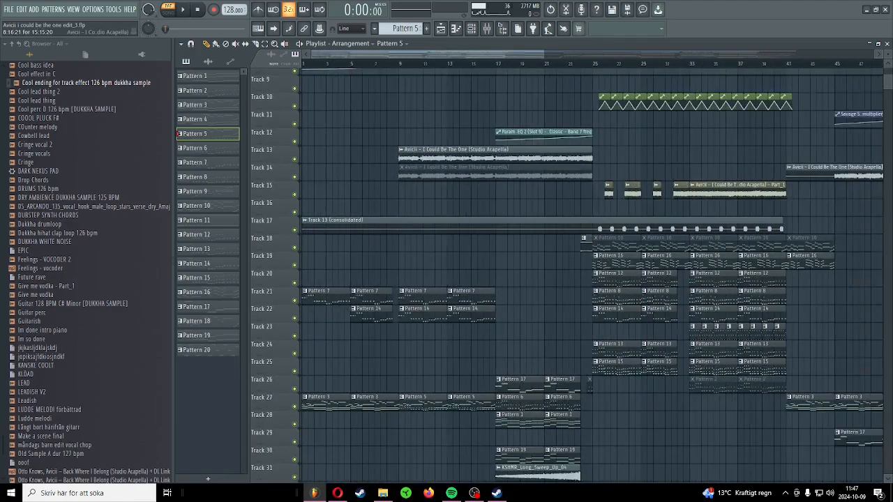
left_click_drag(398, 64, 496, 63)
key("ctrl+d")
scroll(479, 192, "down", 8)
scroll(479, 191, "down", 10)
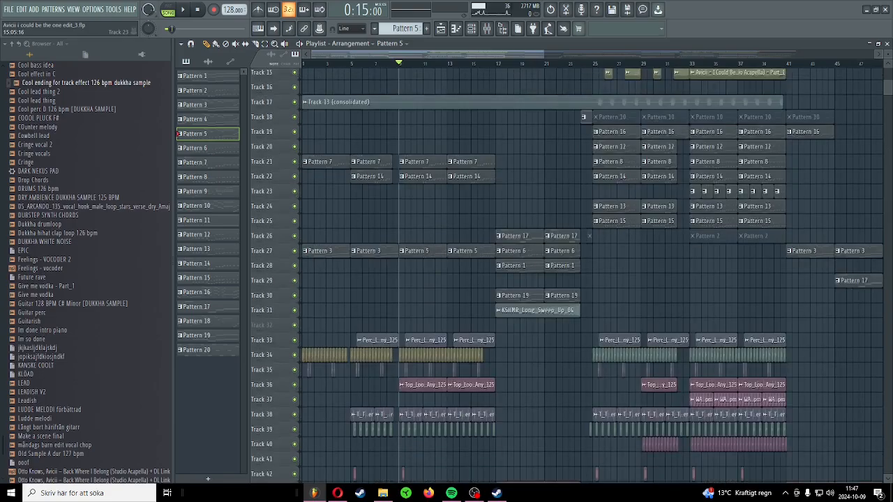
Step: Examine the section from bar 17 to bar 24, from the Studio Acapella vocals down to the sweep on Track 31
scroll(479, 203, "up", 10)
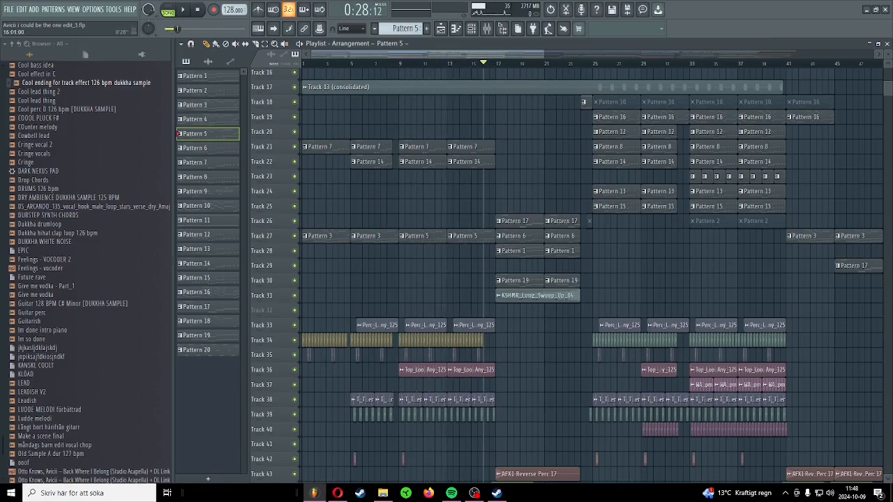
scroll(507, 264, "up", 4)
scroll(507, 264, "up", 3)
scroll(558, 230, "up", 3)
scroll(595, 202, "down", 4)
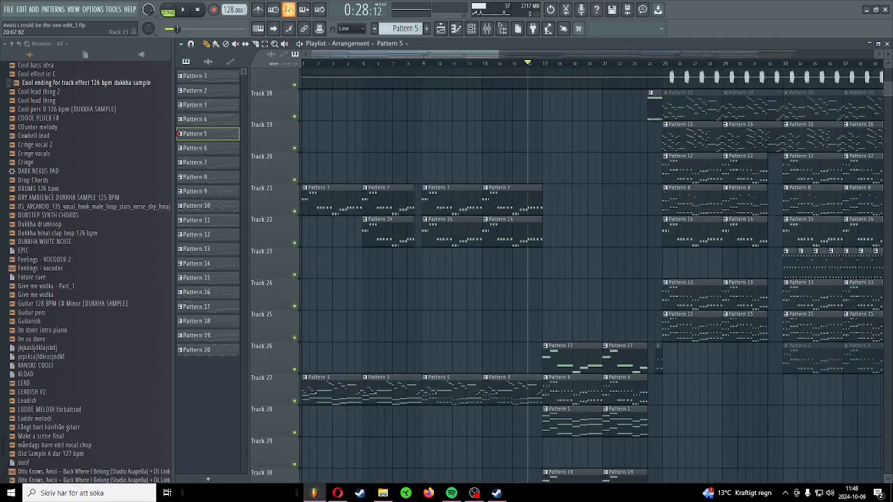
scroll(593, 207, "down", 3)
scroll(586, 209, "down", 5)
scroll(558, 217, "up", 4)
scroll(474, 223, "up", 5)
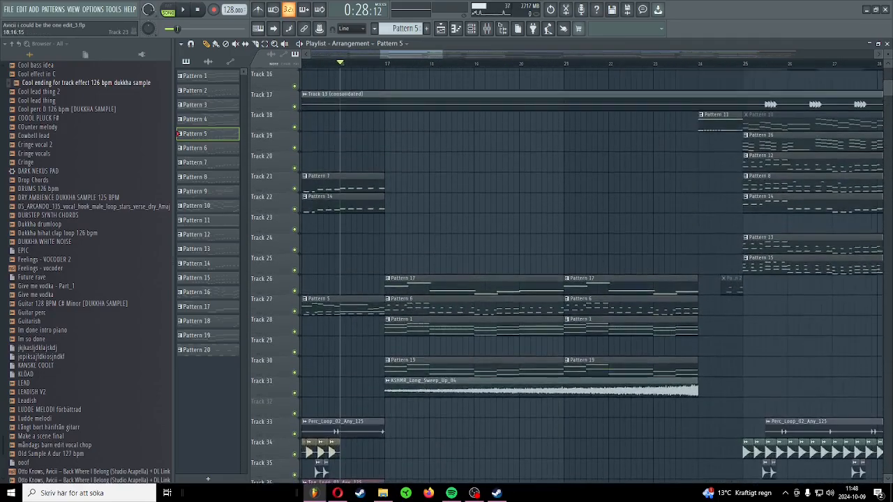
scroll(466, 224, "down", 4)
scroll(460, 279, "up", 3)
scroll(454, 366, "up", 3)
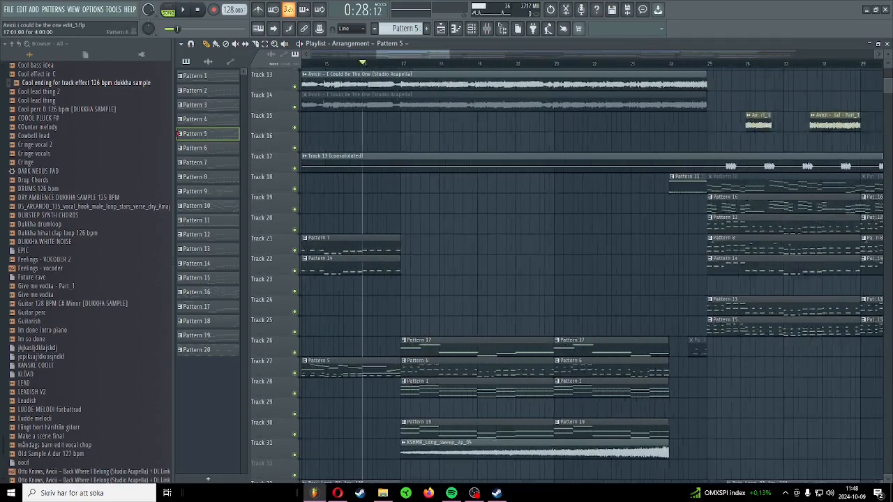
scroll(393, 263, "down", 3)
Step: Open Pattern 6 from Track 27 in the piano roll, play its Diva notes, and return to the playlist
right_click(351, 367, "alt")
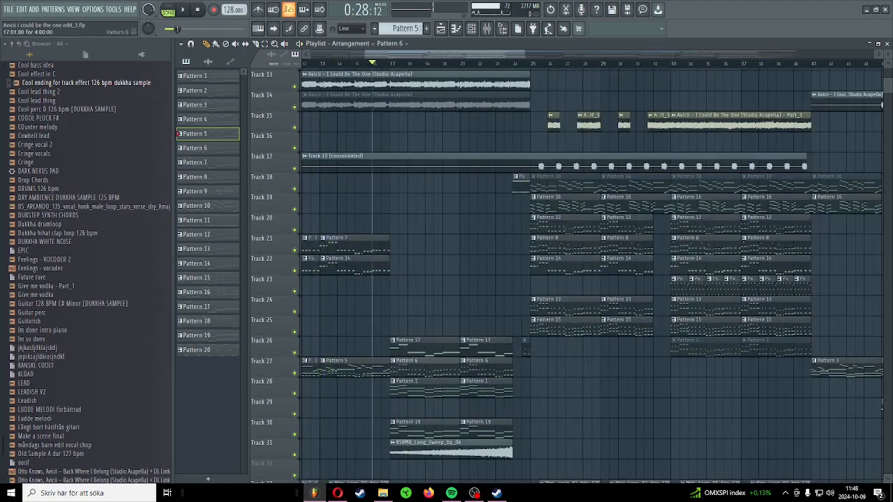
double_click(415, 367)
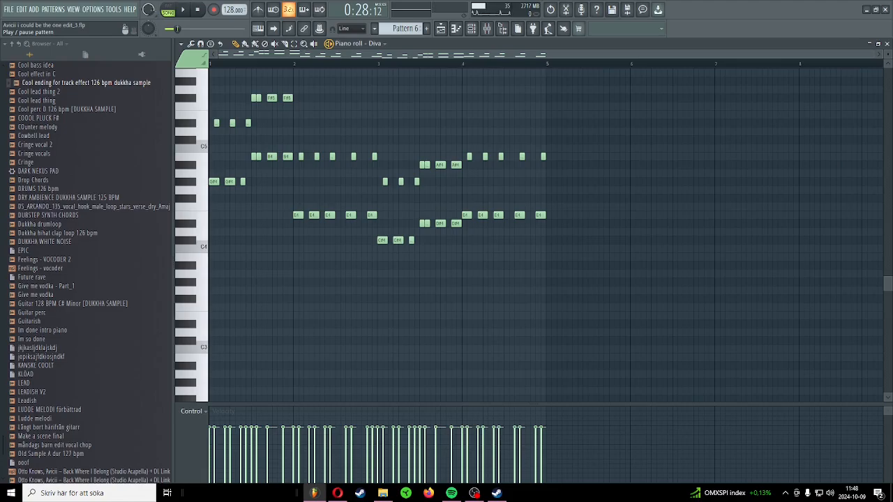
left_click(182, 9)
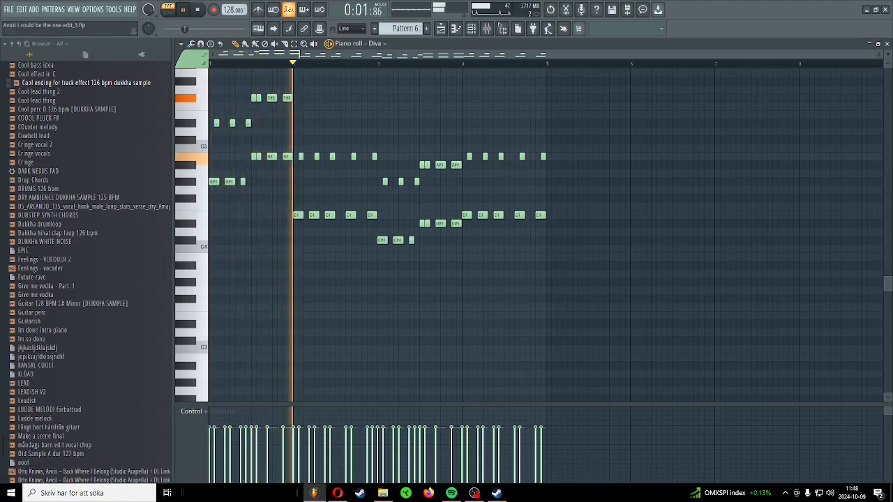
key("space")
key("Escape")
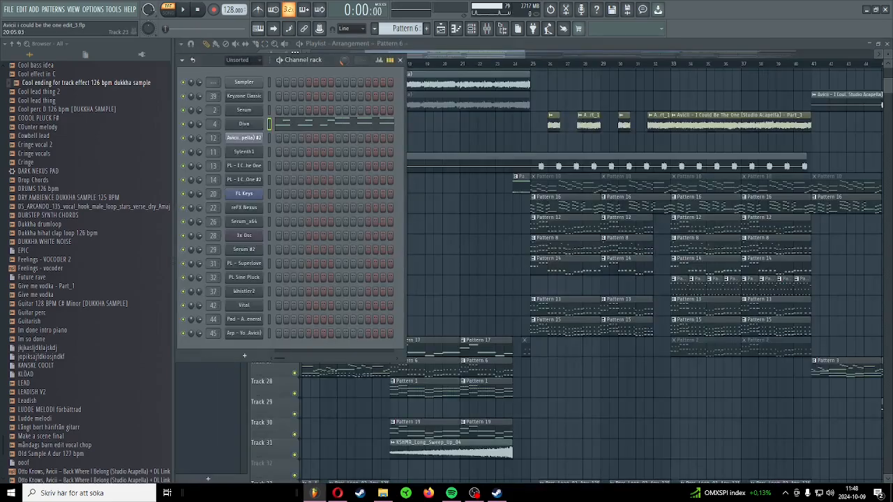
key("Escape")
Step: Play only the first Pattern 1 clip on Track 28 from bar 17 in song mode
scroll(392, 268, "down", 2)
scroll(392, 268, "up", 5)
scroll(392, 268, "down", 2)
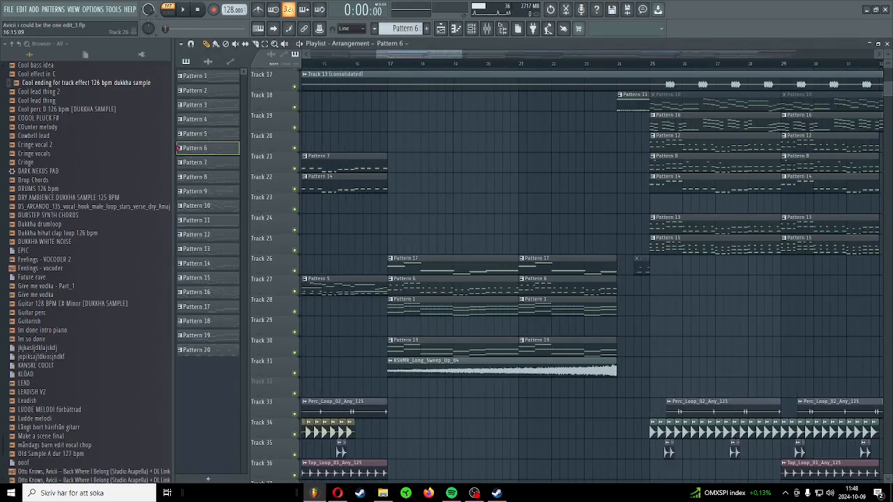
key("space")
key("space")
left_click(295, 310, "ctrl")
key("space")
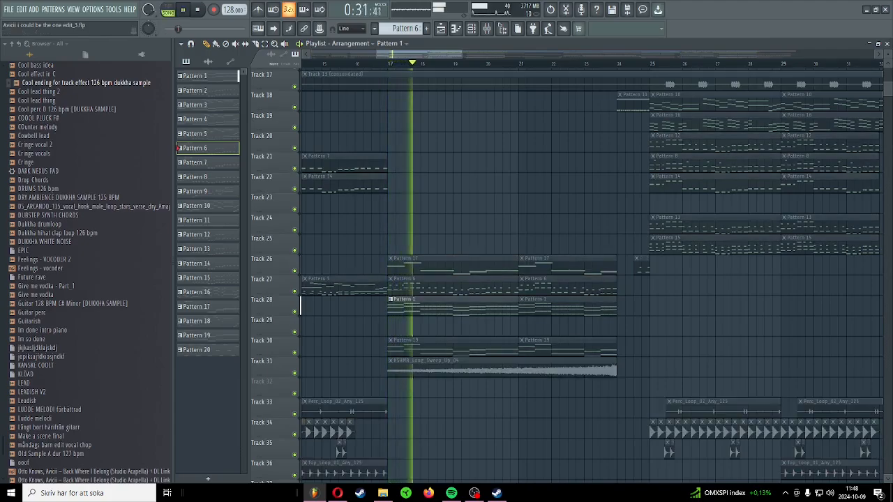
left_click(294, 311, "ctrl")
key("space")
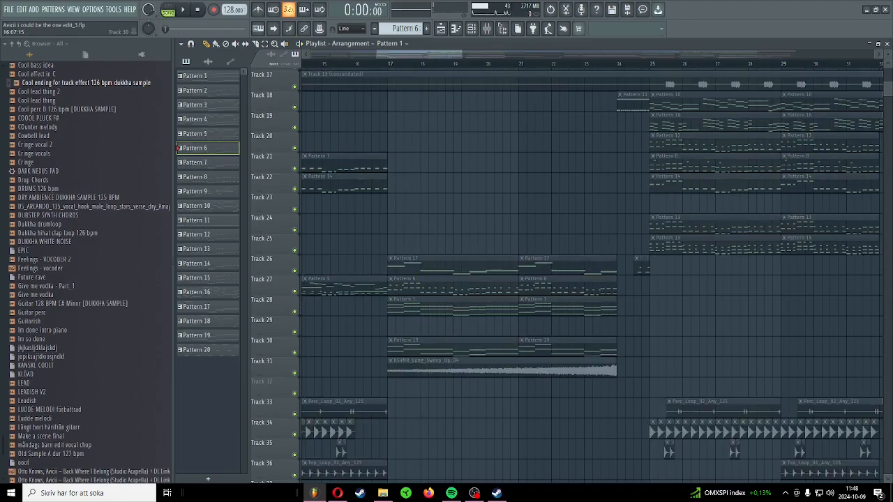
Step: Play the Pattern 19 clip on Track 30 and the KSHMR_Long_Sweep_Up_04 clip on Track 31, each on its own
key("space")
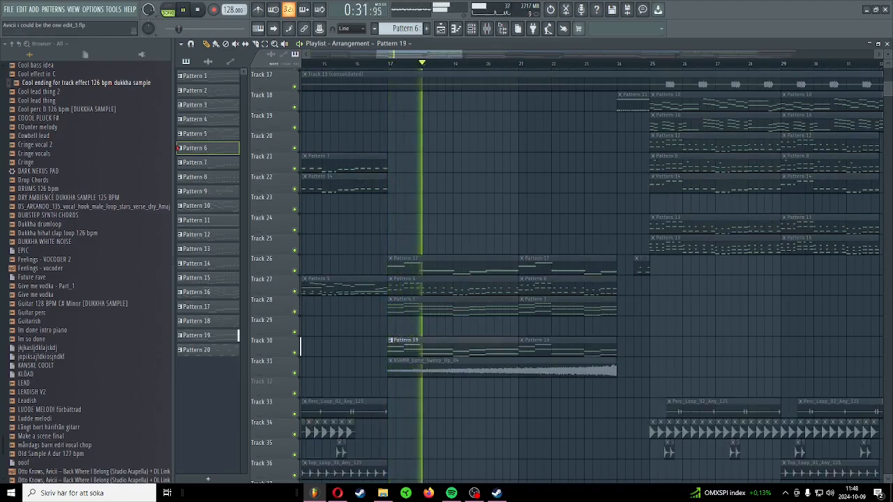
left_click(294, 351, "ctrl")
key("space")
key("space")
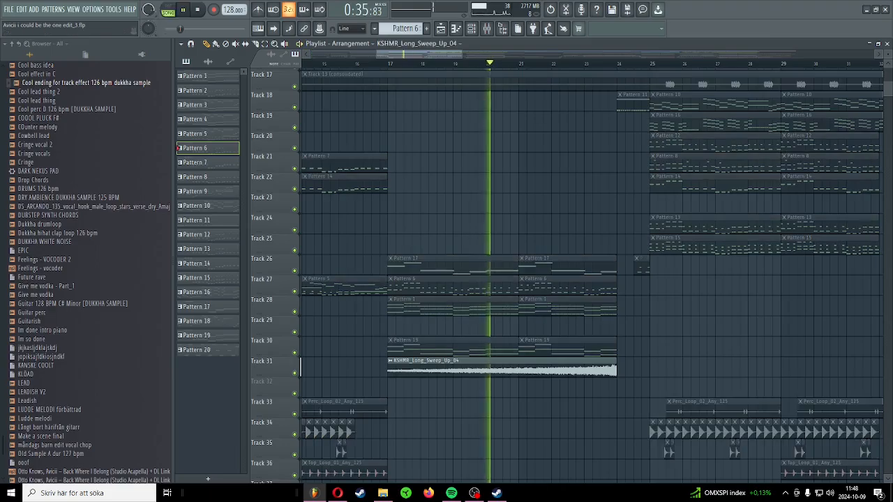
key("space")
Step: Play only the KSHMR_Impact_with_Sweep_05 clip leading into bar 17 on Track 44
scroll(586, 279, "up", 4)
scroll(586, 324, "down", 8)
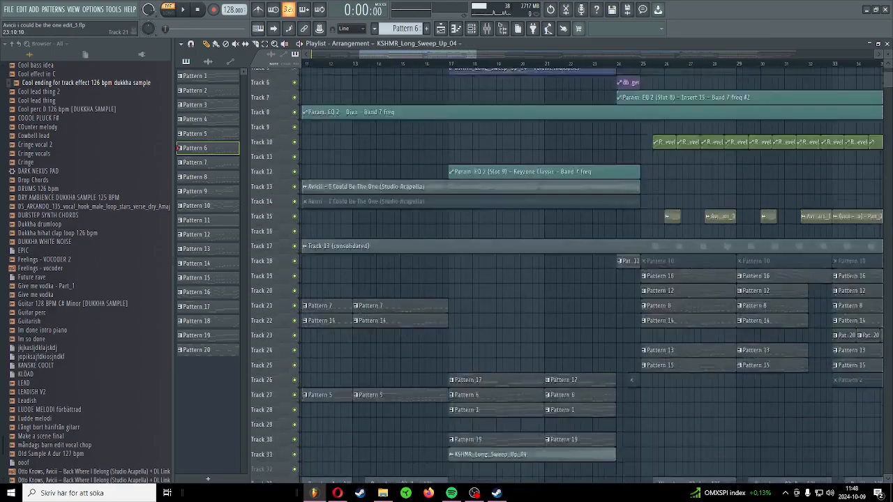
scroll(586, 341, "up", 5)
scroll(507, 348, "down", 2)
scroll(508, 263, "up", 6)
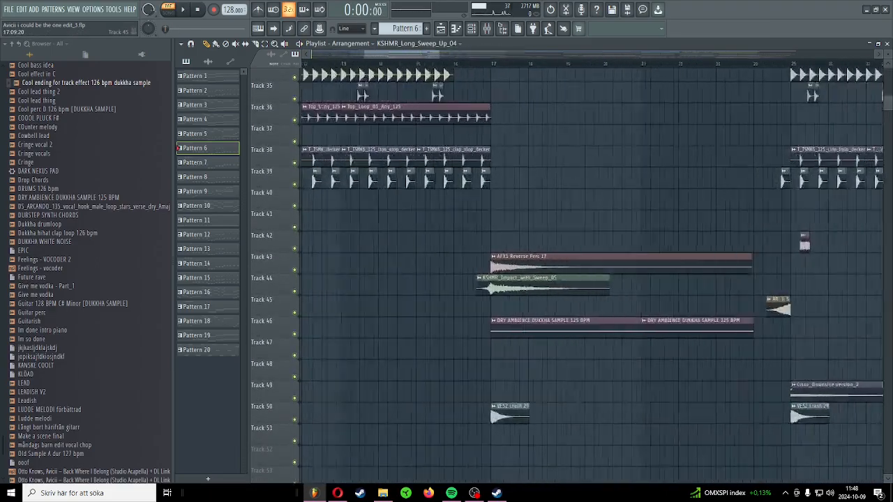
left_click(488, 263)
left_click(499, 285)
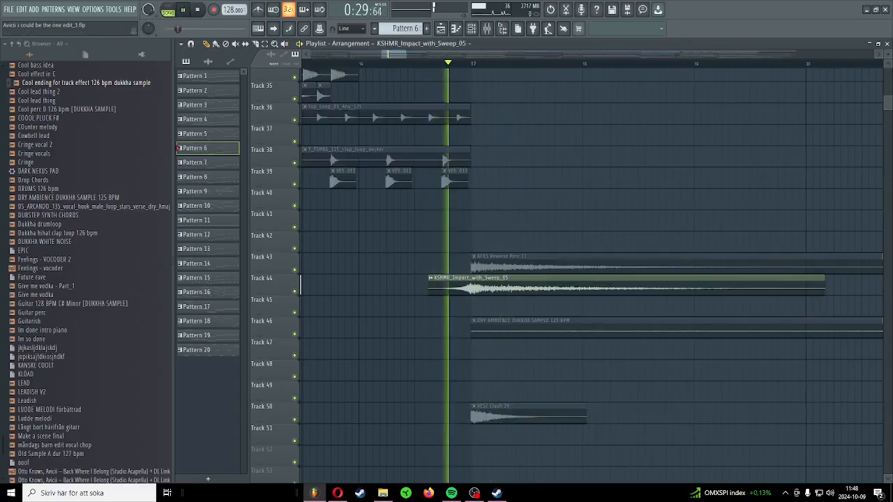
Step: Play only the first DRY AMBIENCE DUKKHA SAMPLE 125 BPM clip on Track 46 from bar 17
left_click(501, 328)
scroll(506, 348, "down", 4)
scroll(499, 335, "up", 3)
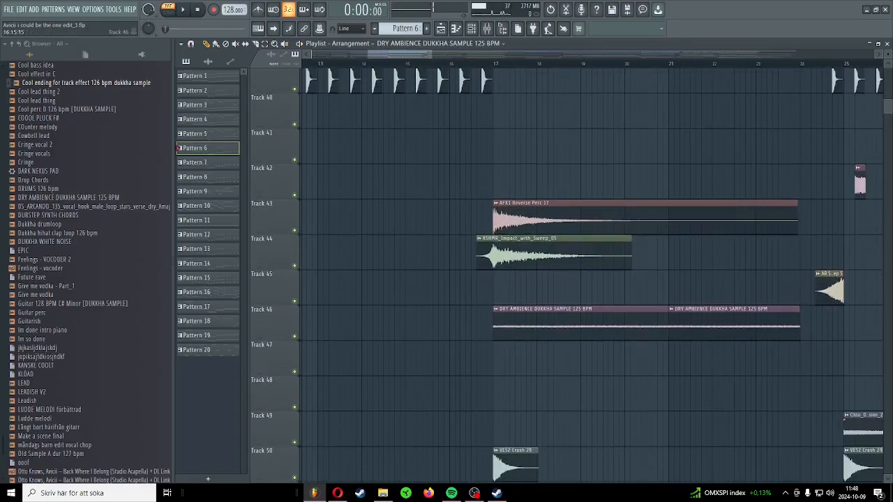
left_click(496, 332)
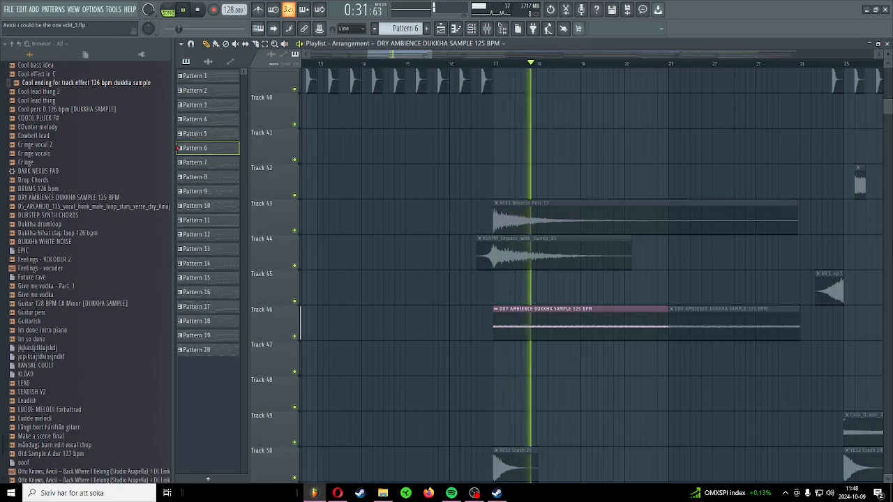
Step: Look over the arrangement's melody, vocal and drum tracks from bar 17 into the section starting at bar 25
scroll(635, 297, "up", 3)
scroll(558, 297, "down", 6)
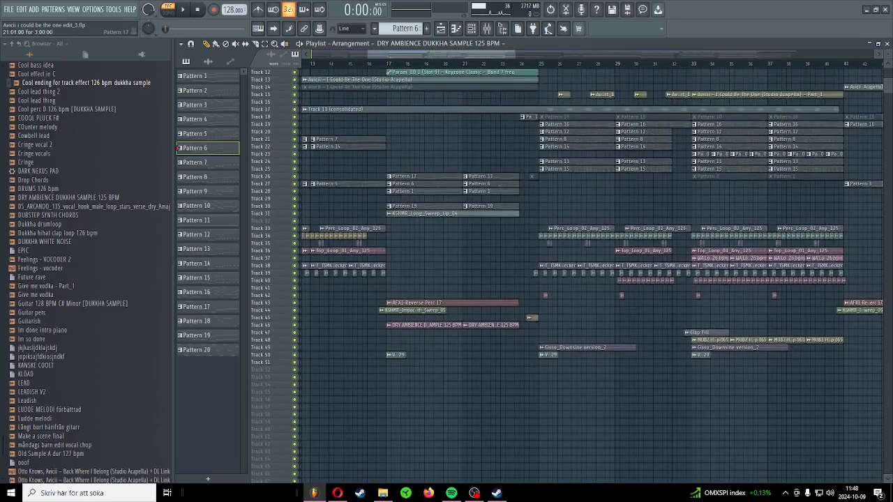
scroll(481, 179, "up", 3)
scroll(475, 175, "up", 4)
scroll(475, 175, "down", 3)
scroll(446, 197, "down", 3)
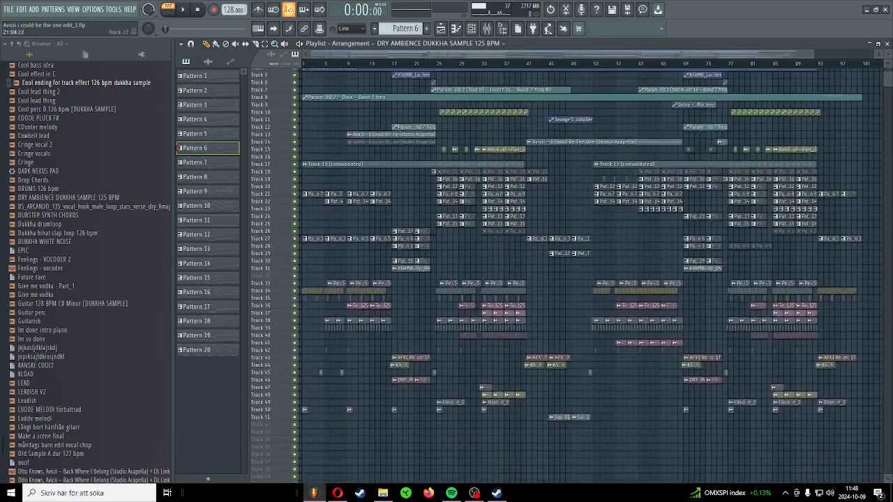
scroll(412, 217, "up", 4)
scroll(411, 223, "up", 3)
scroll(411, 227, "down", 4)
scroll(405, 187, "up", 4)
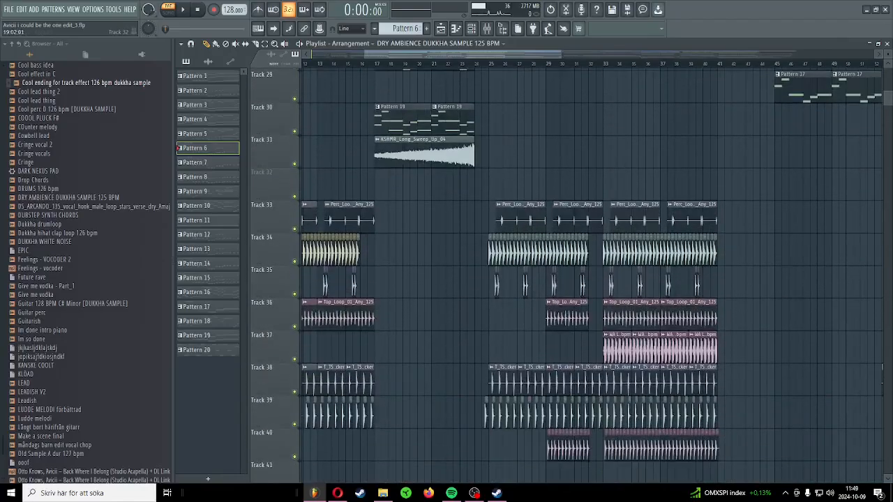
scroll(411, 161, "up", 8)
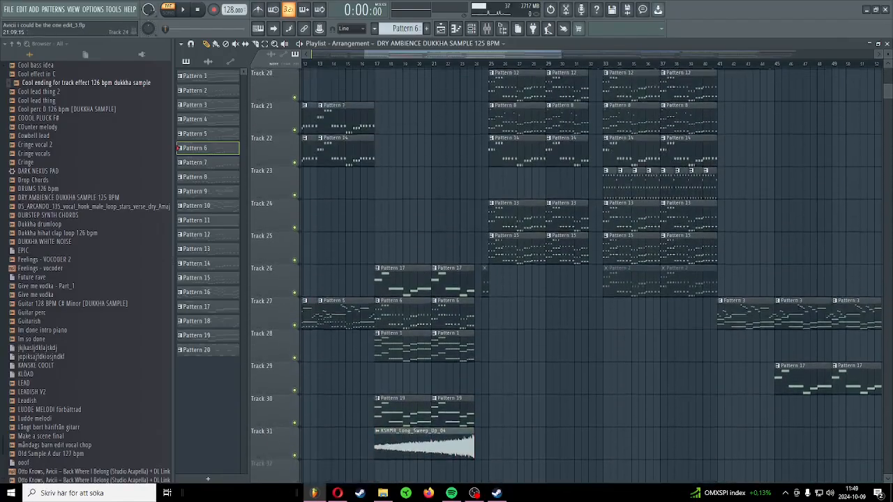
scroll(418, 307, "down", 5)
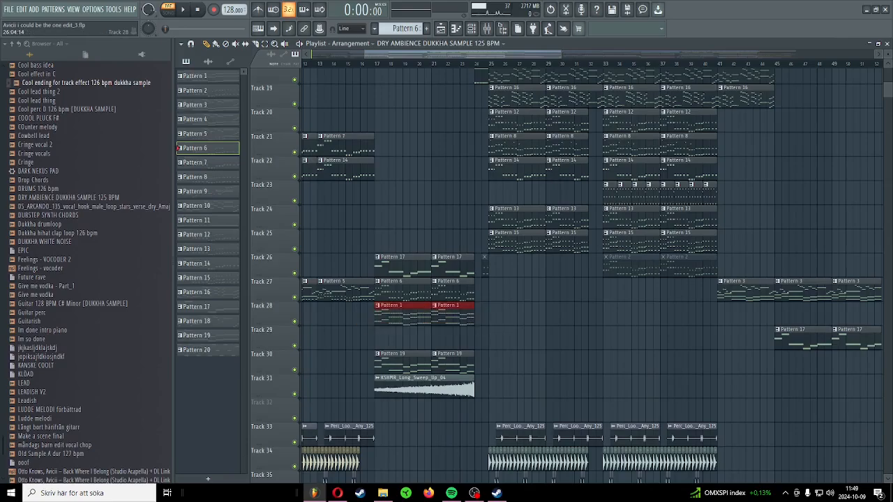
scroll(463, 296, "up", 6)
scroll(460, 293, "down", 5)
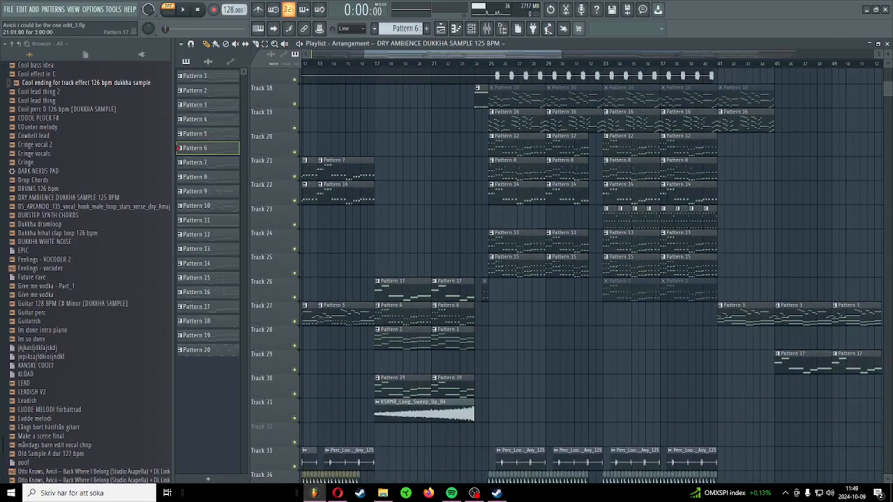
scroll(425, 331, "up", 7)
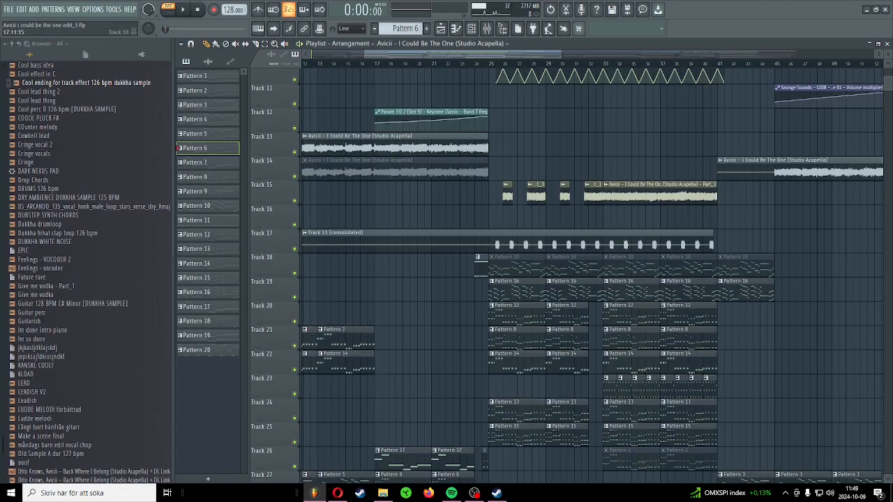
Step: Place the song playhead just before bar 24, ahead of the Pattern 11 clip on Track 18
scroll(586, 272, "down", 5)
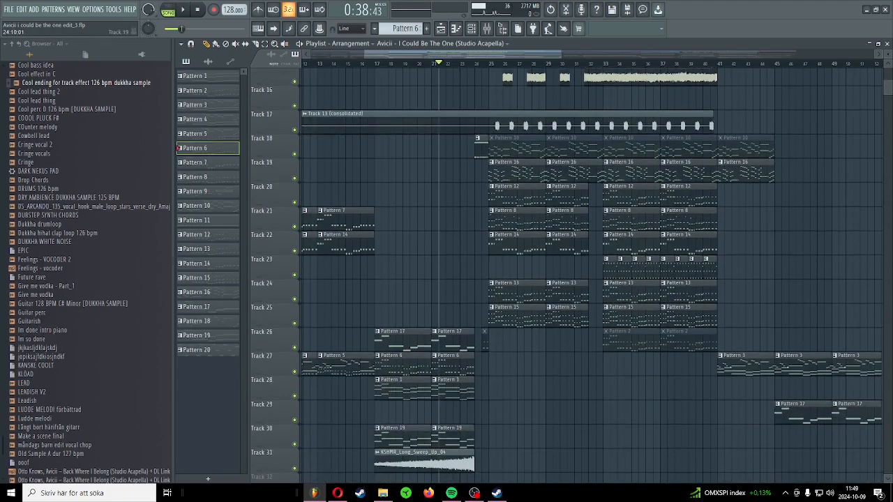
scroll(486, 175, "up", 5)
scroll(486, 175, "up", 5)
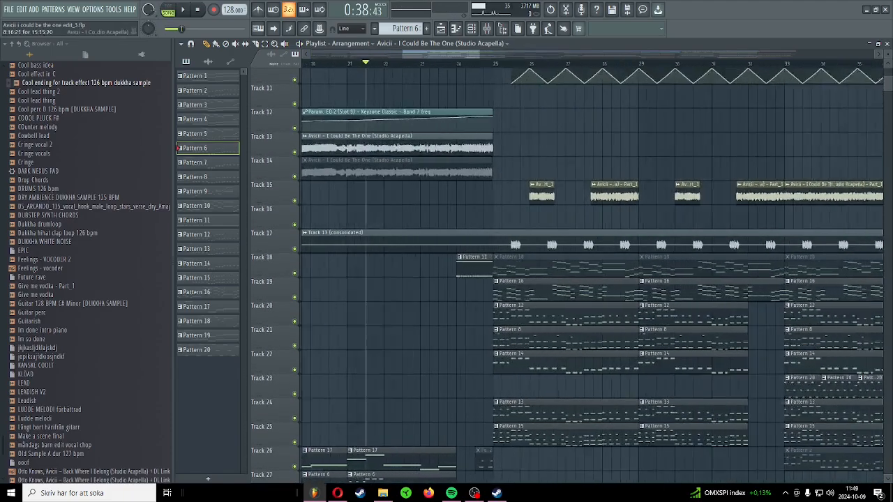
scroll(486, 181, "down", 6)
scroll(488, 185, "down", 5)
scroll(488, 164, "up", 5)
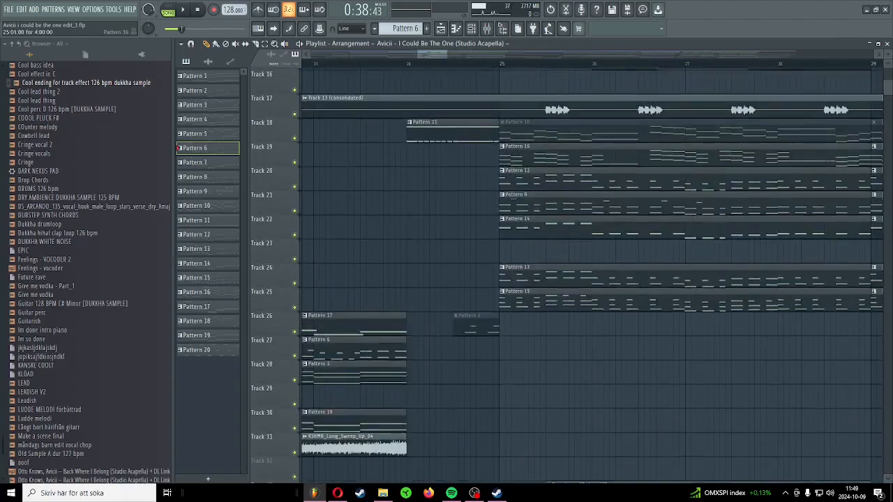
left_click(389, 64)
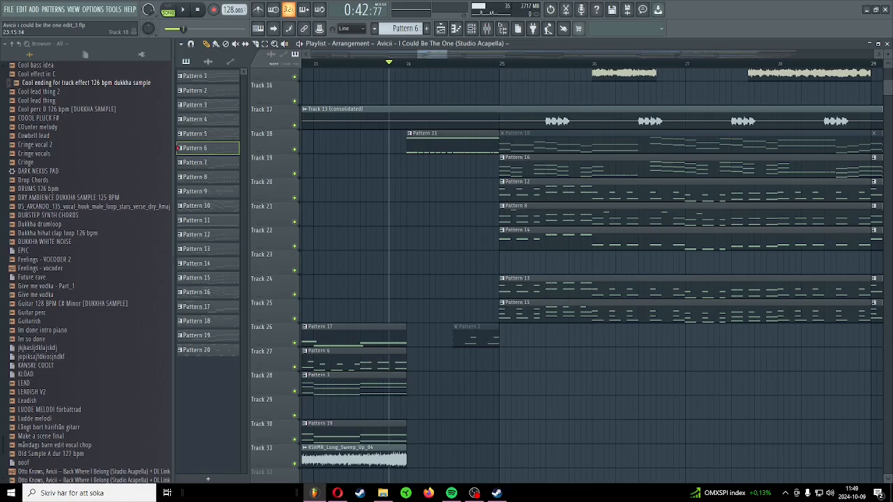
Step: Open Pattern 11 in the piano roll, play it on its own, and return to the playlist
double_click(453, 144)
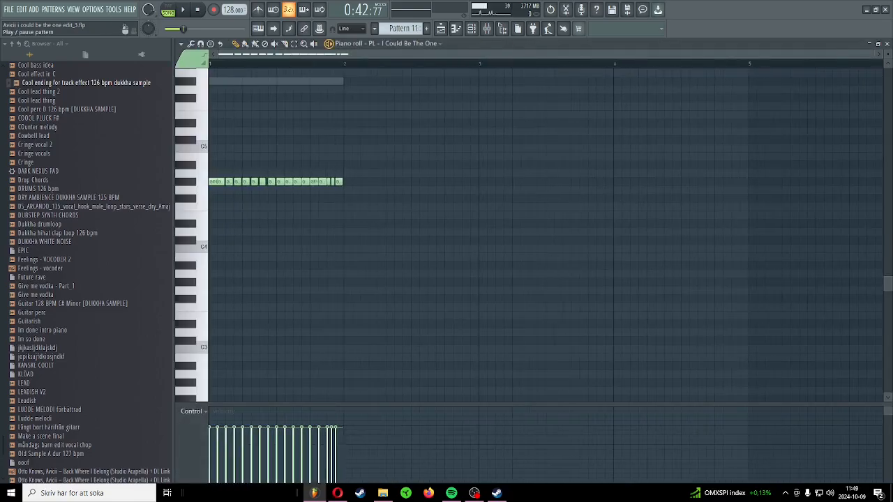
key("space")
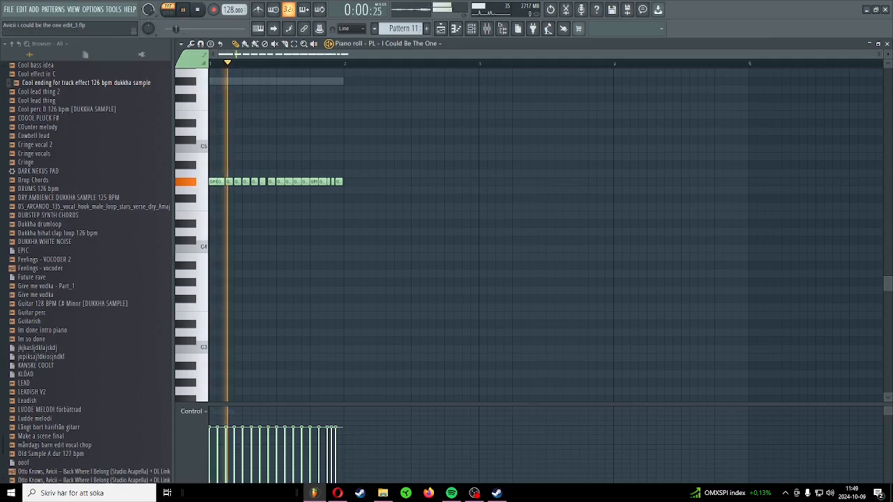
key("space")
key("Escape")
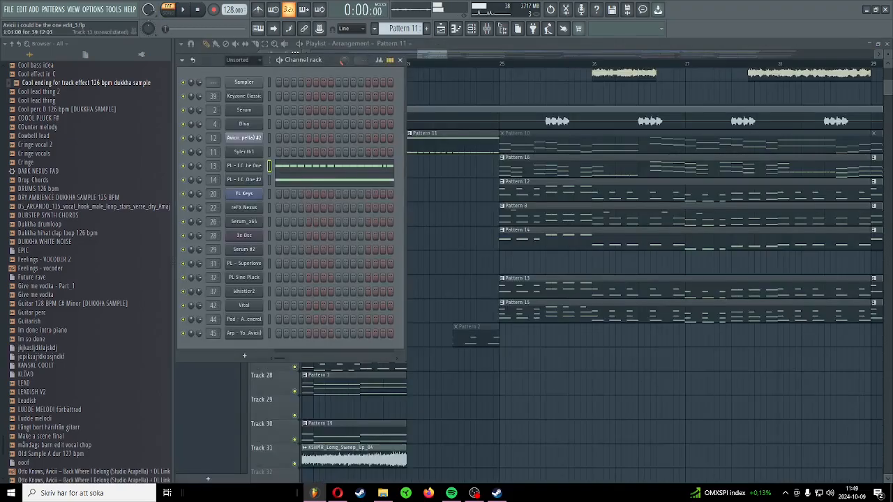
key("Escape")
Step: Play the arrangement in song mode from just before bar 24 into the drop at bar 25
key("l")
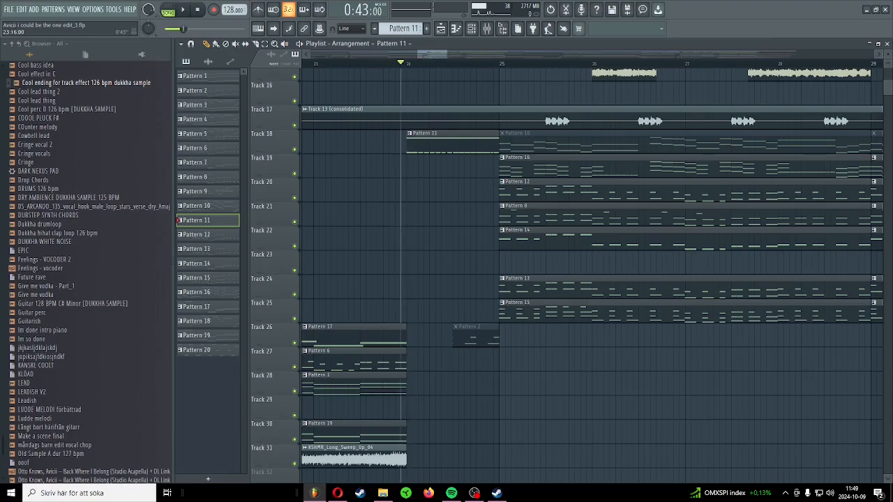
scroll(586, 272, "up", 1)
key("space")
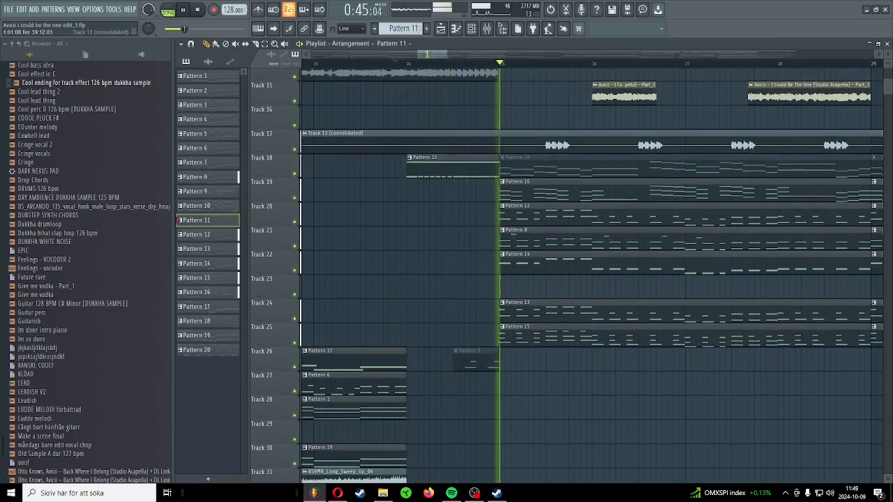
key("space")
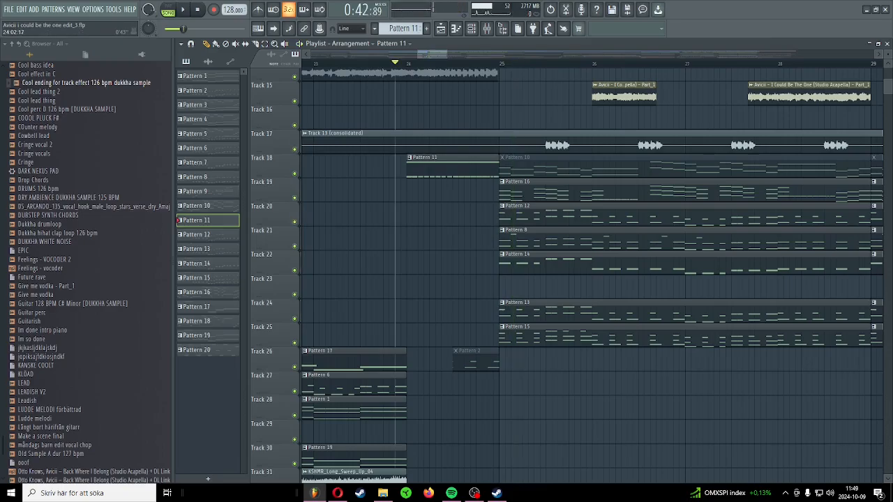
Step: Set the playhead to bar 24 and play the vocal and Pattern 11 transition into bar 25
left_click_drag(415, 63, 408, 63)
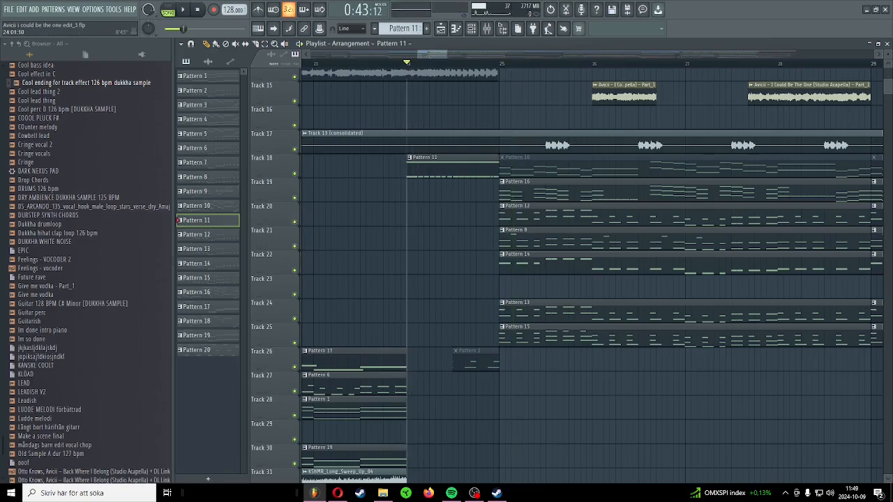
scroll(586, 272, "up", 5)
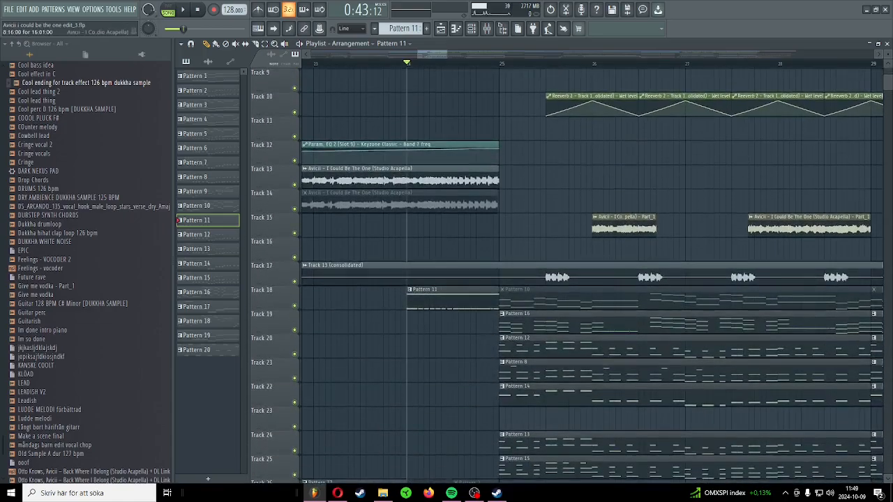
left_click_drag(400, 178, 479, 179)
left_click(536, 179, "ctrl")
scroll(501, 240, "down", 3)
key("space")
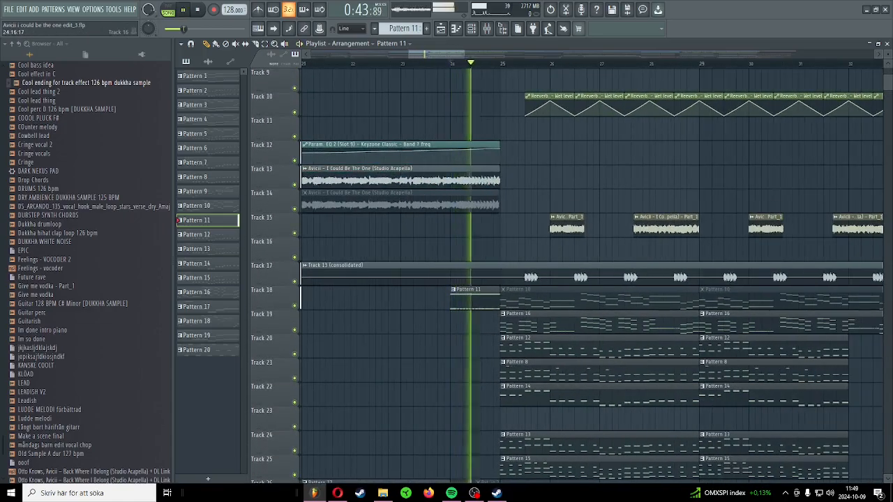
scroll(585, 272, "down", 6)
key("space")
scroll(585, 272, "up", 5)
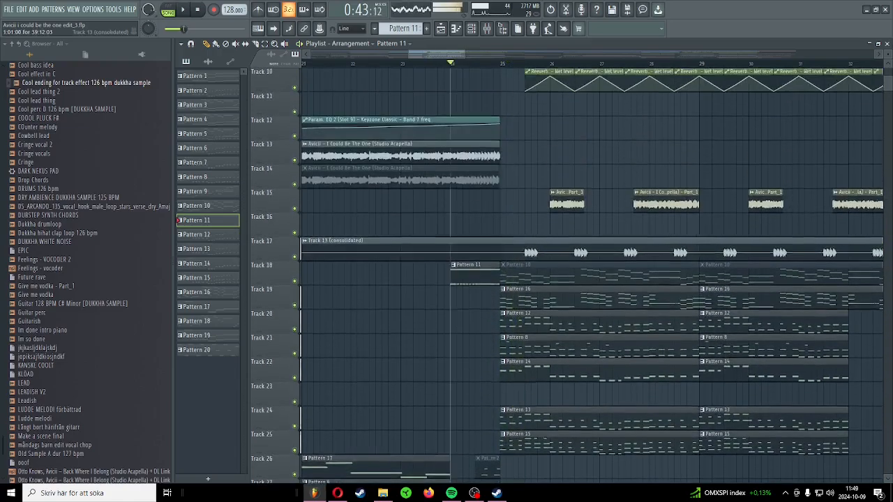
Step: Solo Track 18 and play its Pattern 11 clip from bar 24
right_click(295, 282)
key("space")
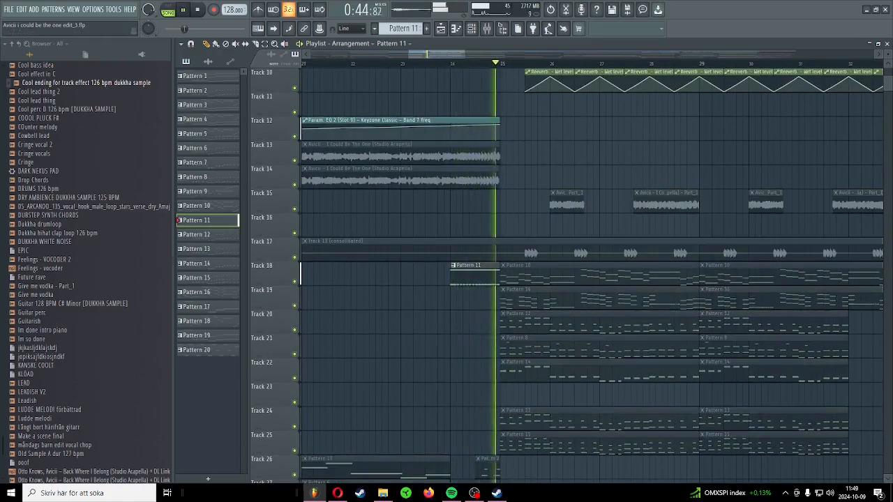
key("space")
Step: Examine the layout of the drop's pattern and percussion clips from bar 25 onward
scroll(479, 241, "up", 3)
scroll(479, 223, "down", 5)
scroll(479, 202, "down", 5)
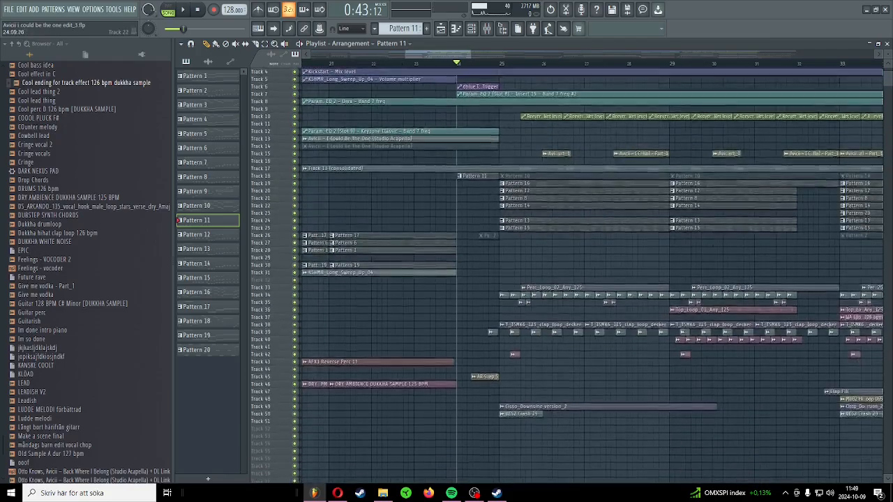
scroll(479, 201, "up", 5)
scroll(479, 201, "down", 4)
scroll(484, 197, "down", 3)
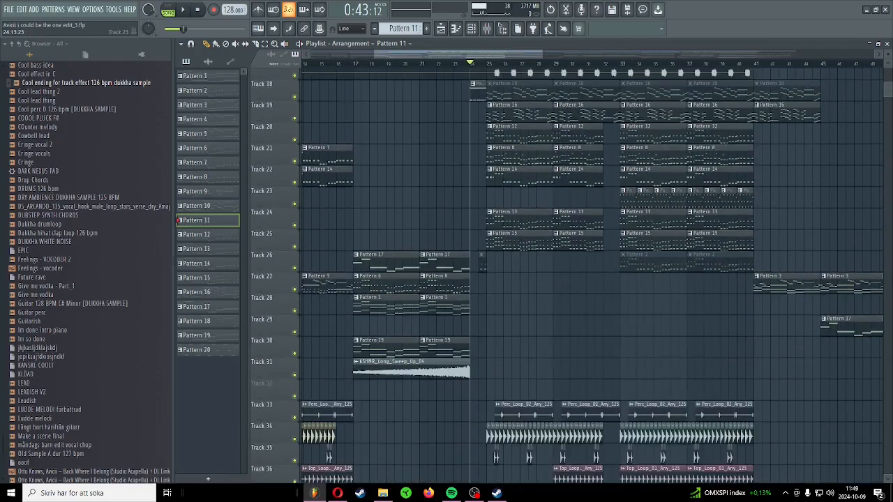
scroll(484, 197, "down", 3)
scroll(485, 198, "down", 6)
scroll(484, 199, "down", 2)
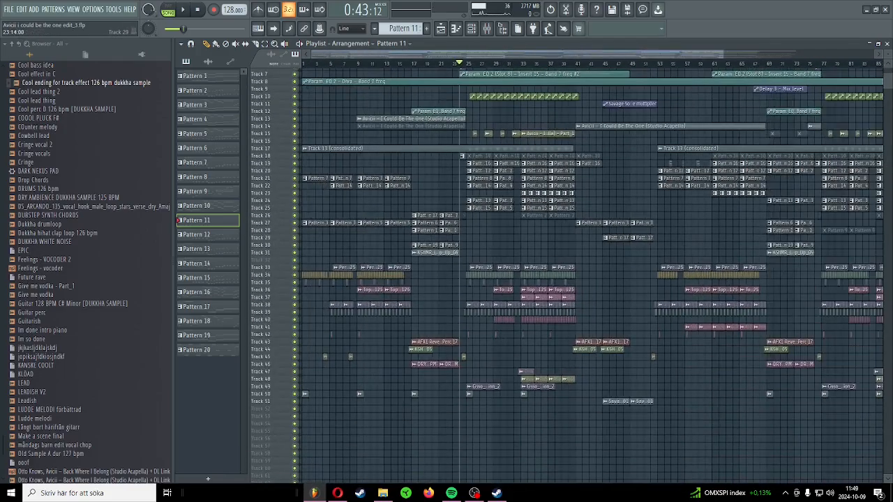
scroll(485, 201, "up", 4)
scroll(475, 202, "up", 5)
scroll(474, 293, "down", 1)
scroll(474, 314, "up", 4)
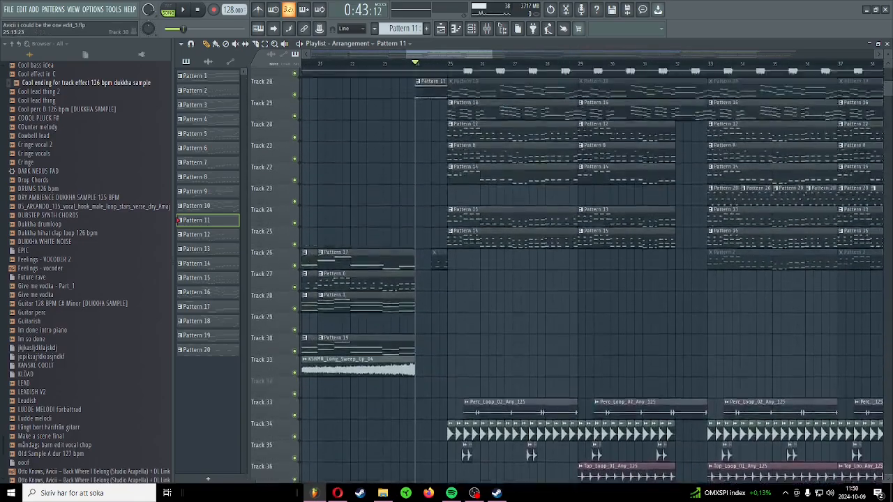
scroll(474, 314, "up", 1)
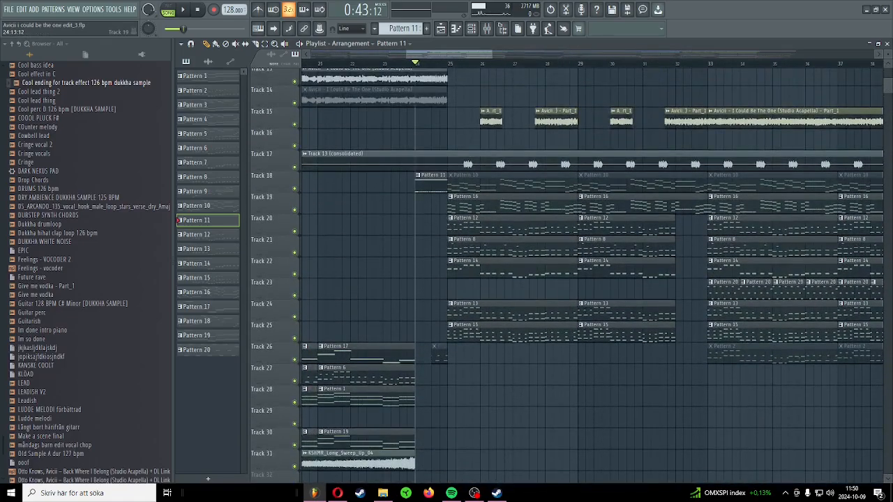
Step: Play the first Pattern 16, 12, 8, 13 and 15 clips of the drop at bar 25, each on its own
key("alt+m")
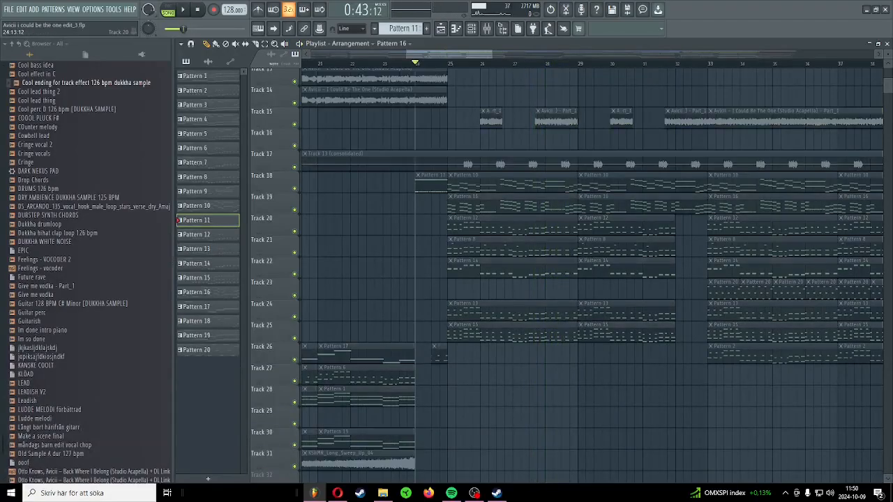
key("space")
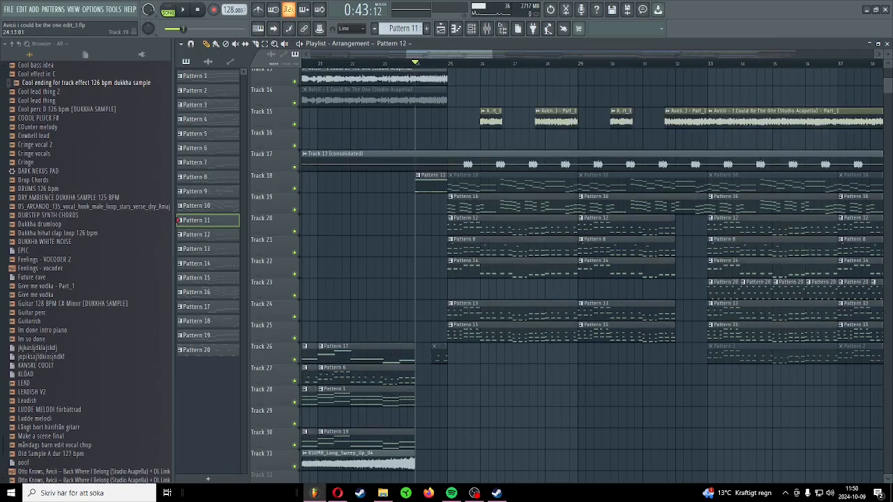
scroll(590, 223, "down", 2)
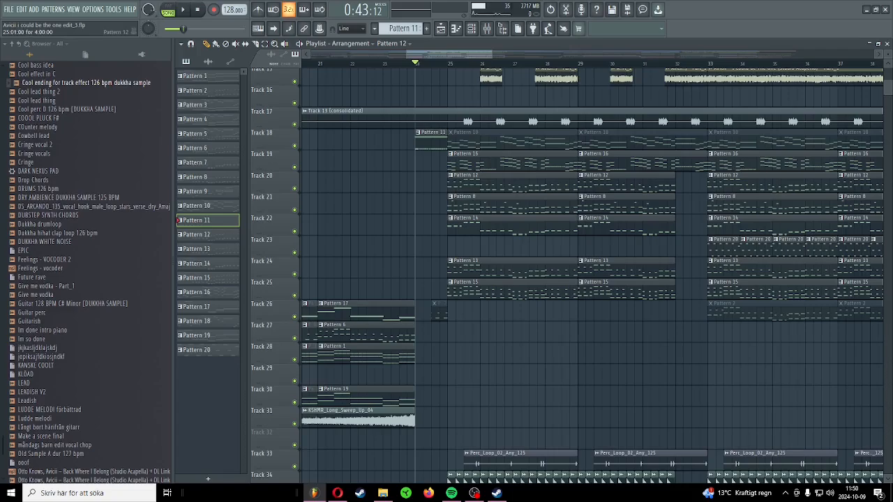
scroll(464, 185, "down", 1)
scroll(463, 185, "up", 2)
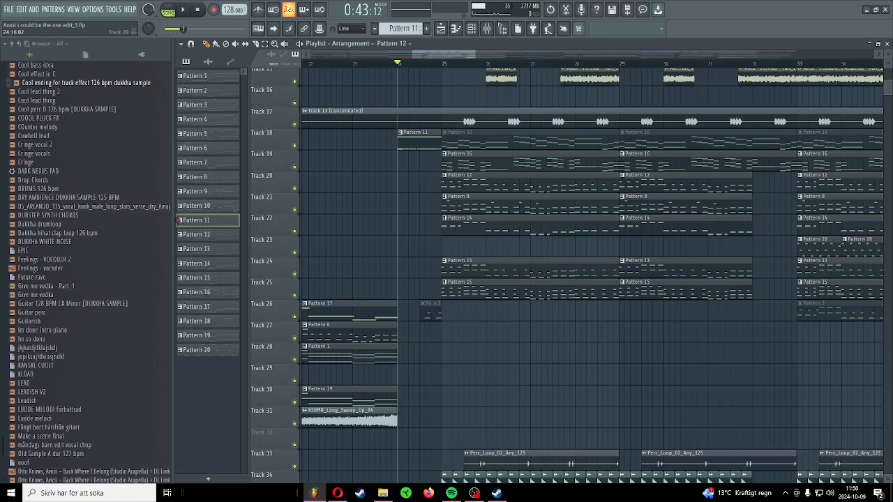
right_click(452, 184, "alt")
right_click(452, 203, "alt")
right_click(452, 268, "alt")
right_click(452, 289, "alt")
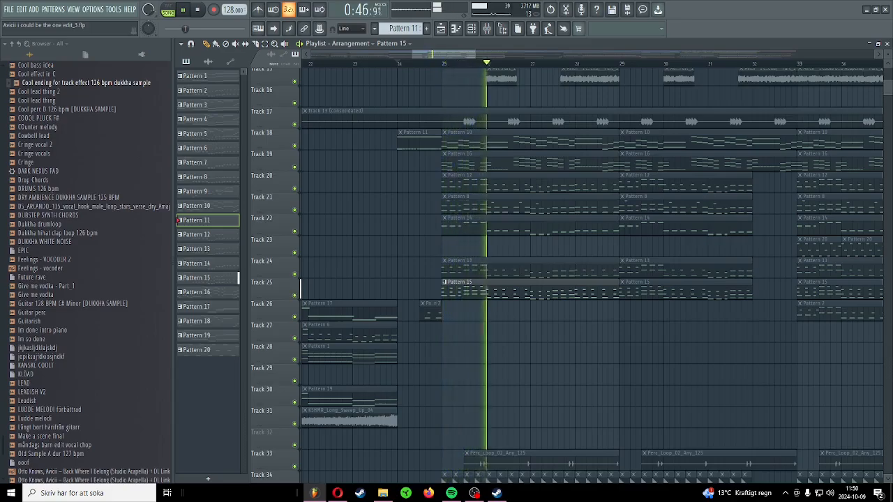
Step: Play only the first Pattern 8 clip on Track 21, and open Pattern 8 to show its instruments in the channel rack
scroll(439, 268, "down", 1)
scroll(440, 258, "up", 5)
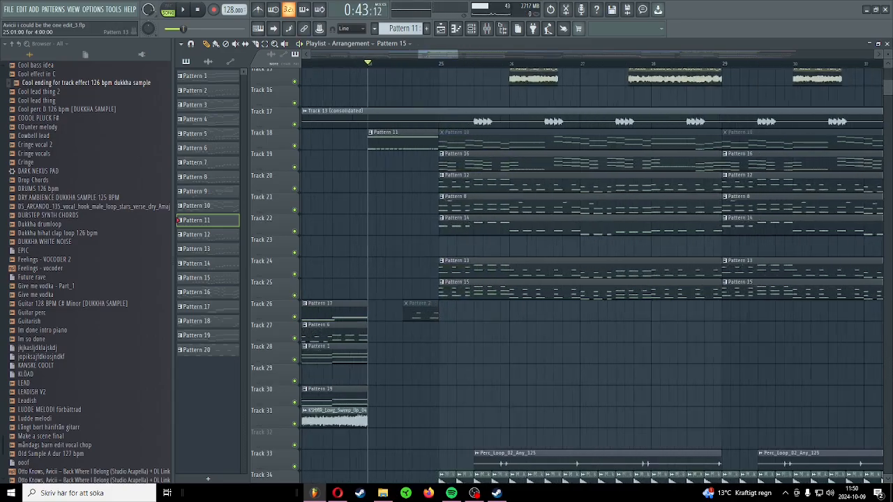
scroll(440, 254, "down", 5)
scroll(441, 203, "up", 3)
right_click(457, 209, "alt")
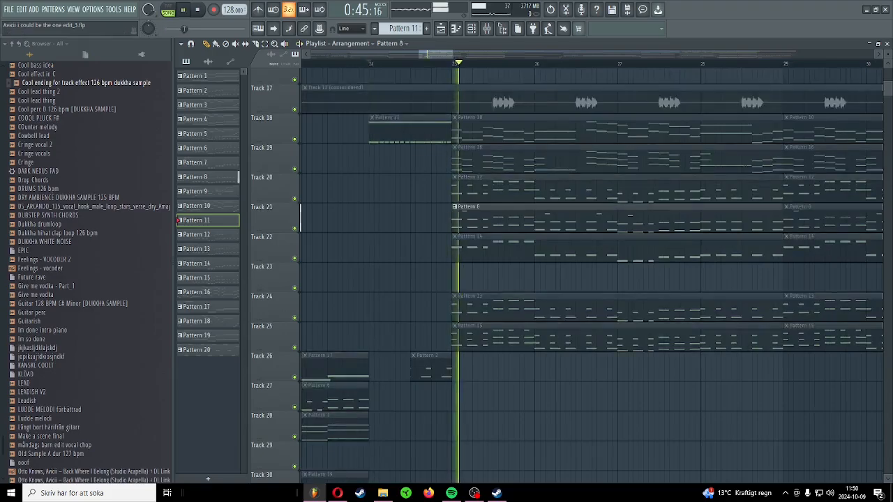
double_click(457, 208)
left_click(457, 29)
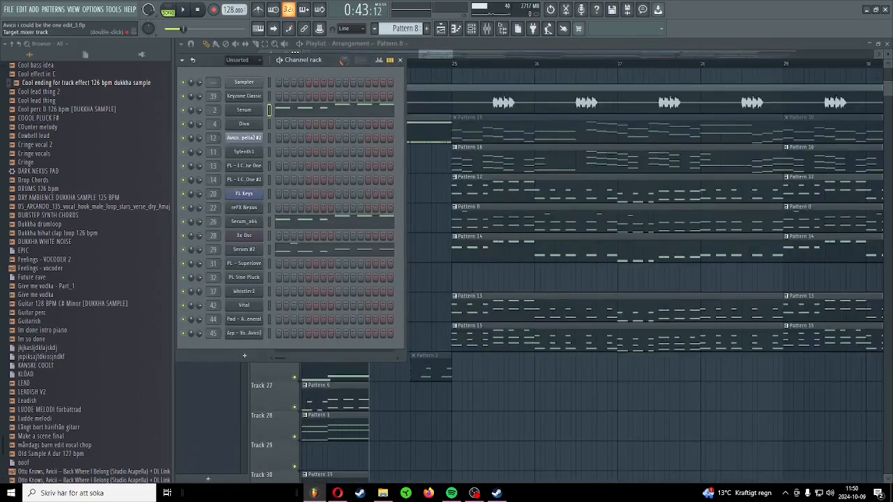
Step: Switch to pattern playback and play Pattern 8's Serum and Serum #2 layers, each soloed
key("space")
key("l")
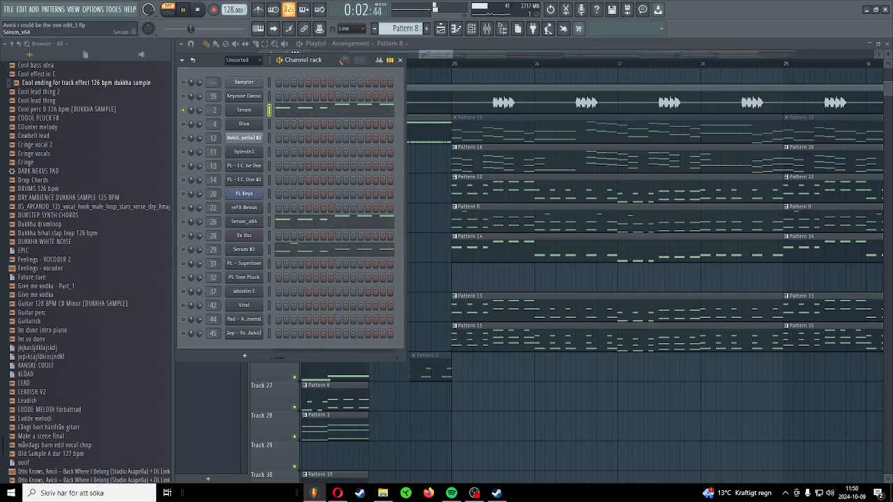
key("space")
key("space")
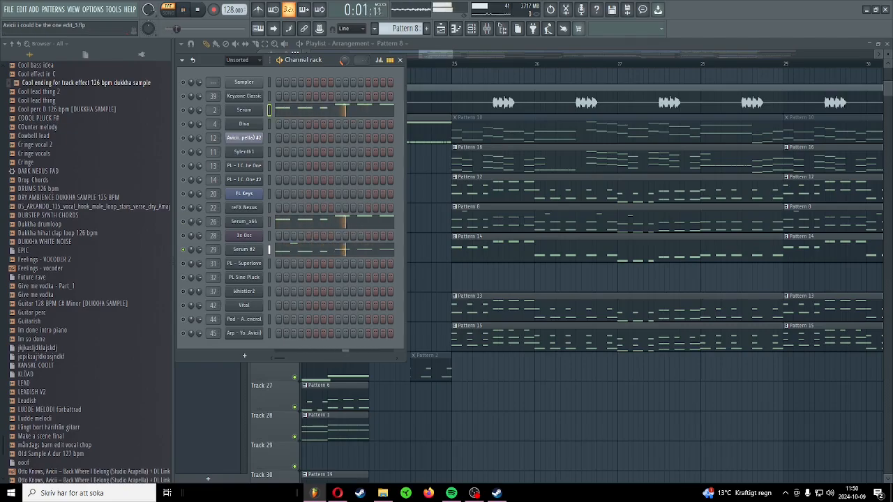
key("space")
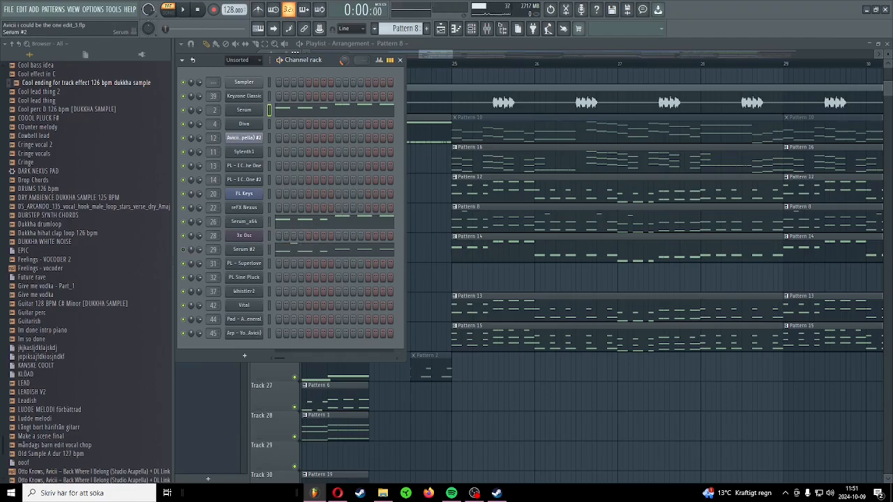
Step: Open the Serum #2 synth to show its BASS - Garage preset, and play Pattern 8 with Serum #2 muted
left_click(243, 249)
left_click_drag(328, 147, 442, 160)
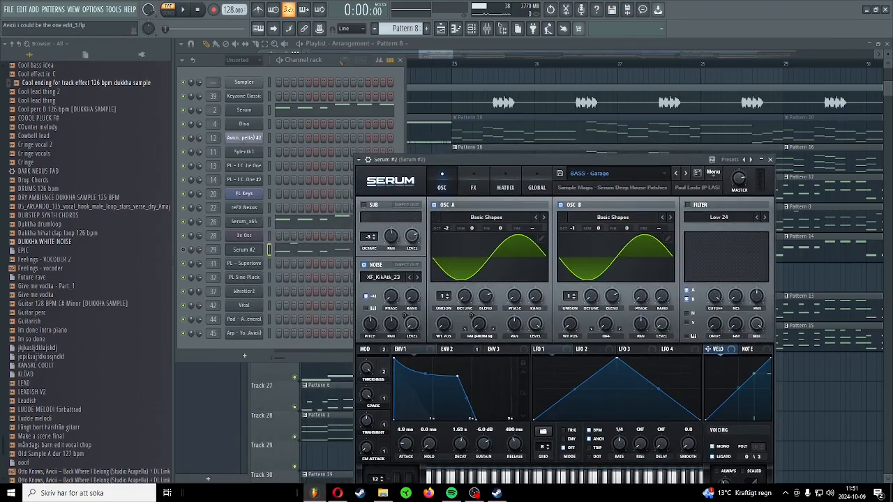
left_click(308, 249)
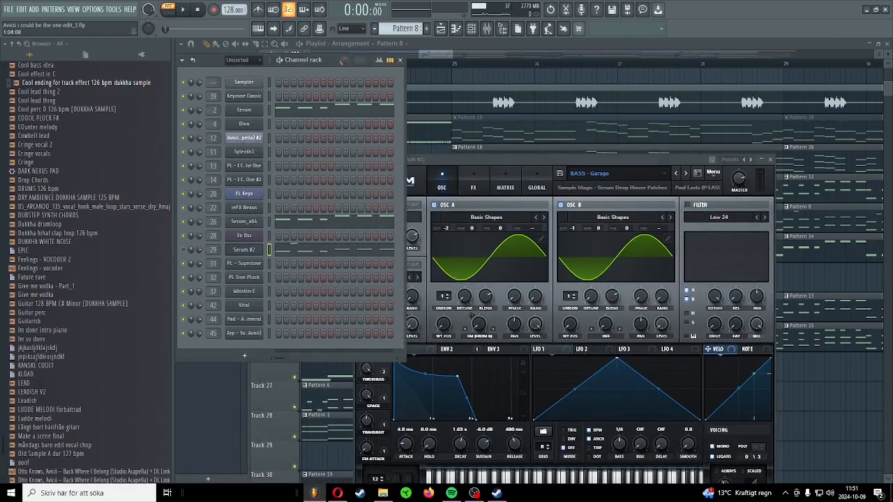
key("space")
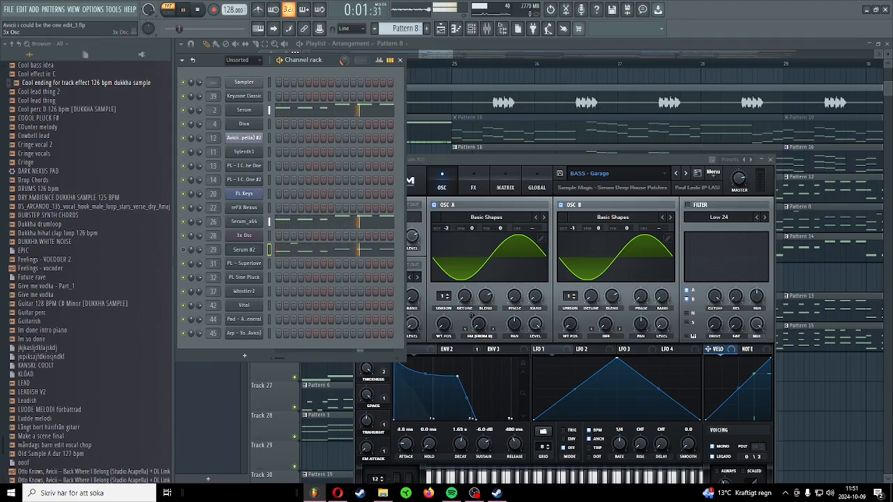
key("space")
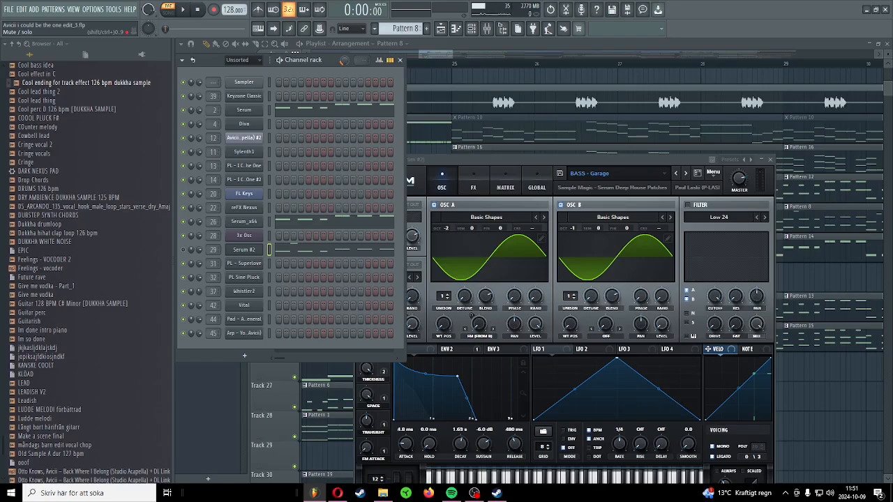
Step: Open Serum #2's notes in the piano roll, play Pattern 8 through them, and return to the playlist
left_click(391, 249)
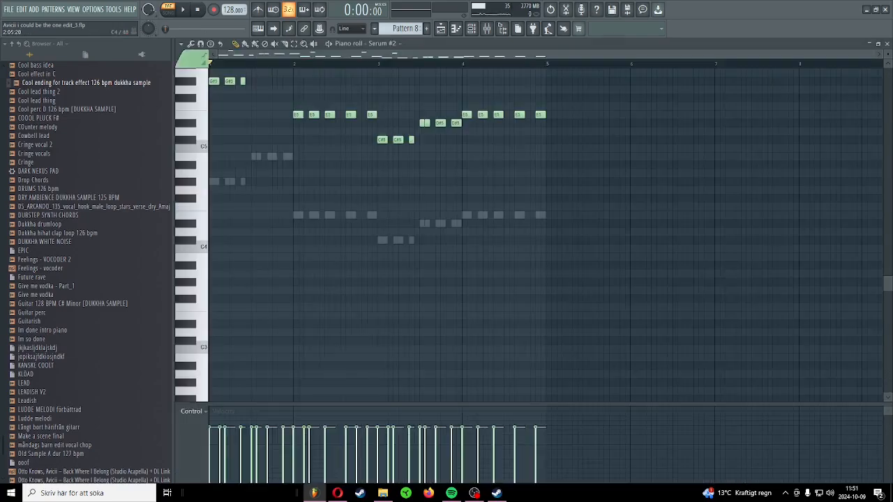
scroll(220, 137, "down", 1)
scroll(220, 138, "up", 9)
scroll(220, 139, "down", 3)
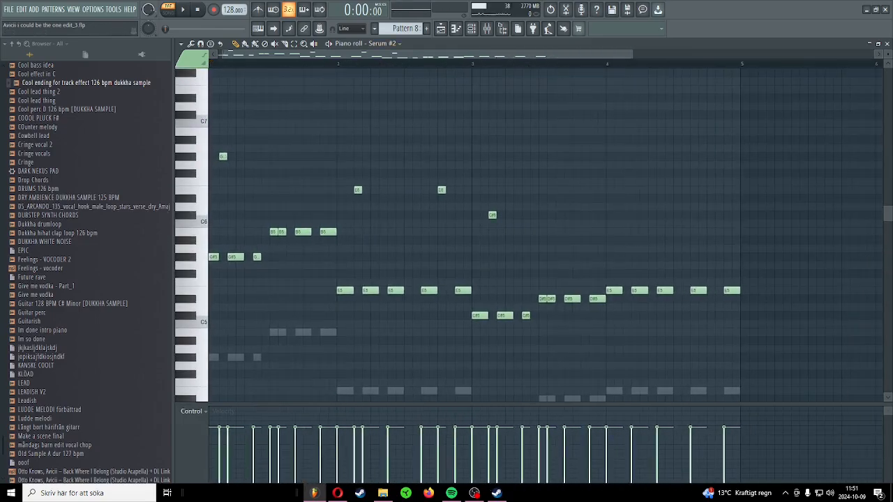
key("space")
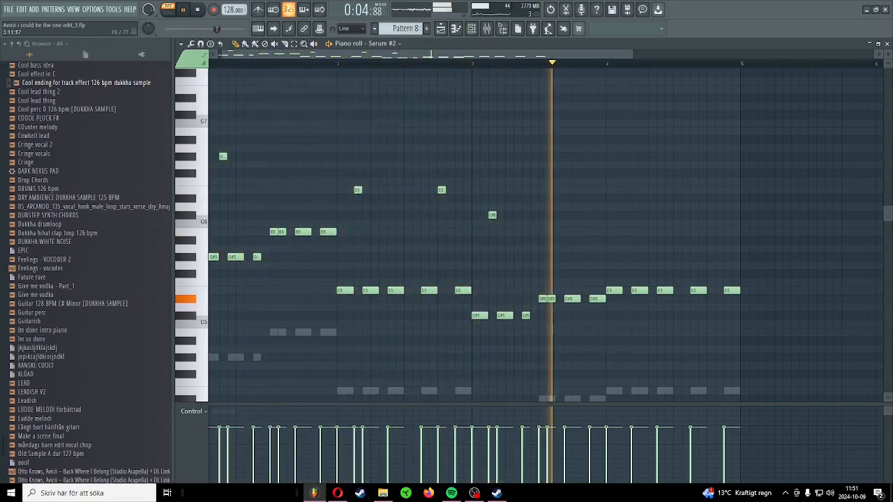
scroll(489, 120, "down", 3)
key("space")
key("F6")
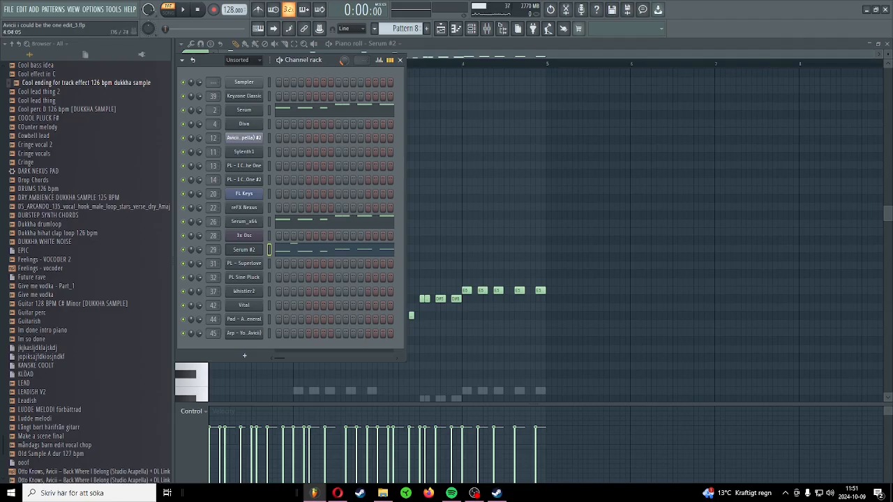
left_click(400, 59)
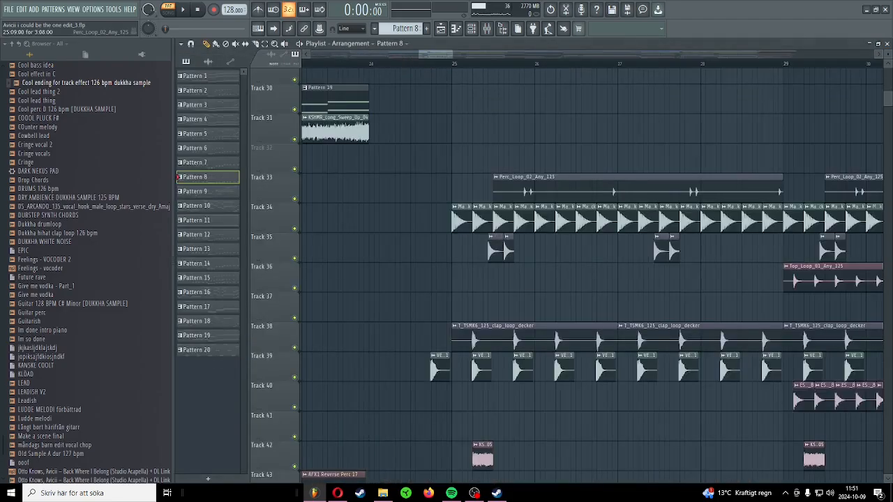
Step: Play the drop's first Perc_Loop_02_Any_125 clip on Track 33 and first low blip percussion one-shot on Track 35, each on its own
scroll(508, 199, "down", 10)
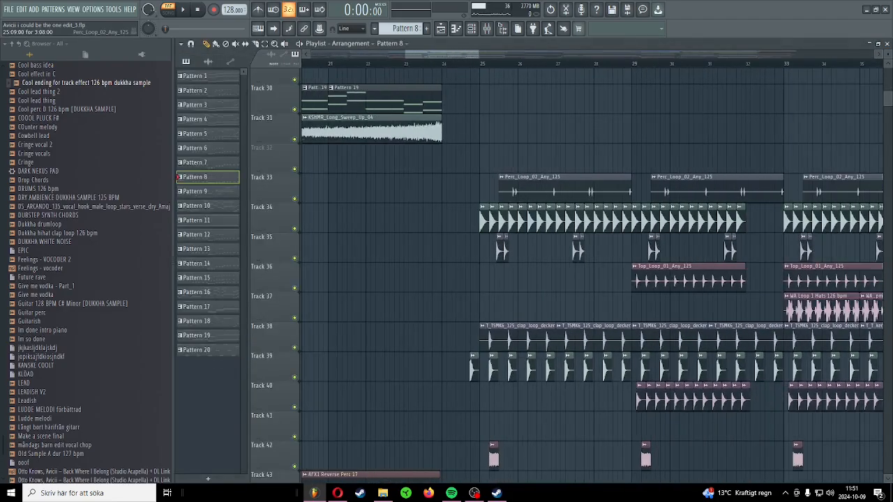
scroll(512, 229, "down", 3)
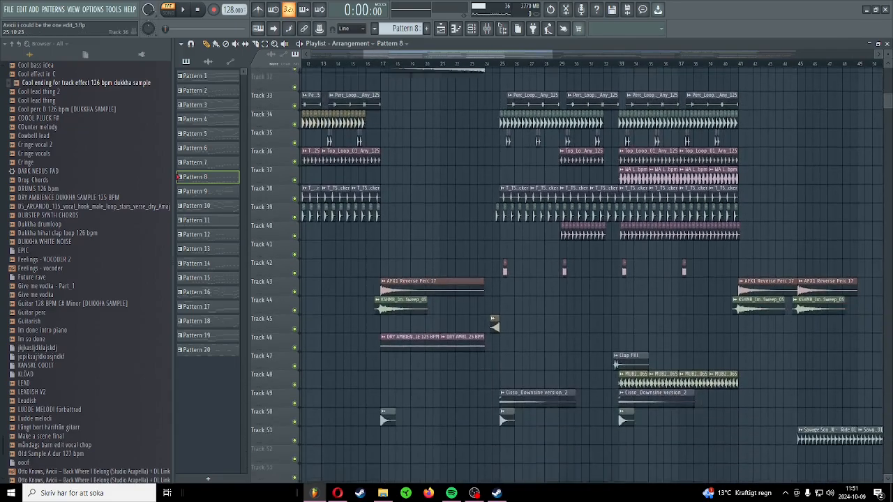
scroll(521, 237, "up", 4)
scroll(524, 241, "up", 3)
scroll(507, 203, "up", 4)
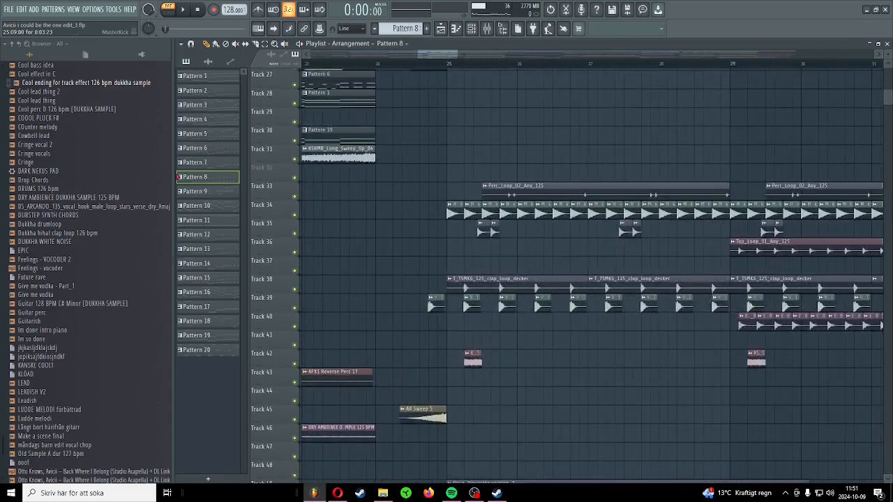
scroll(507, 202, "up", 2)
right_click(485, 187, "alt")
right_click(479, 239, "alt")
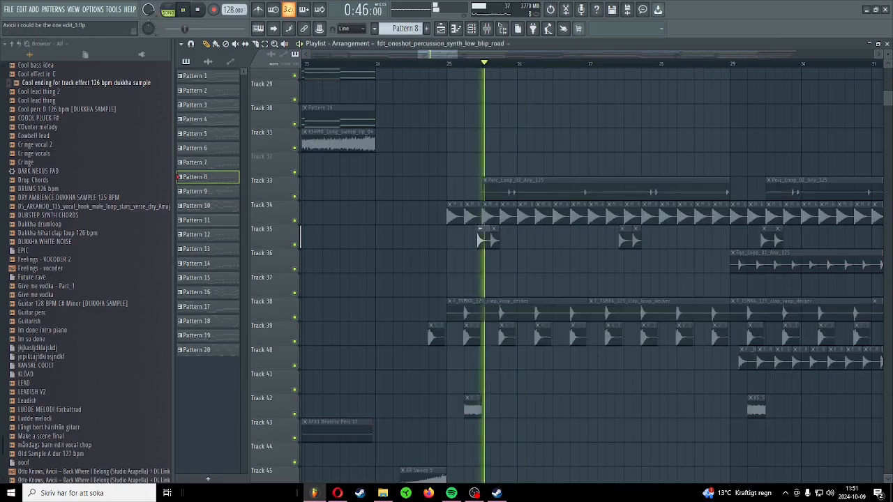
Step: Play only the Cisso_Downsine version_2 clip on Track 49 at bar 25
scroll(455, 241, "down", 3)
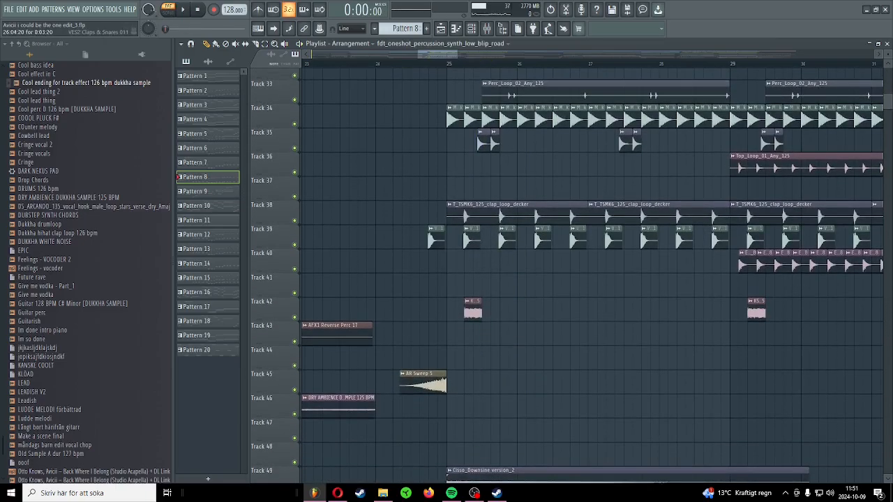
scroll(535, 237, "down", 3)
scroll(530, 237, "down", 6)
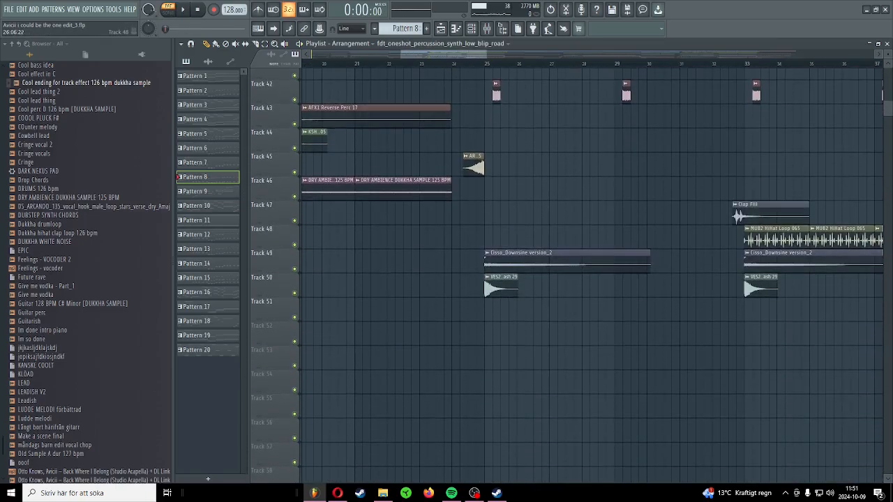
scroll(522, 238, "up", 3)
left_click_drag(519, 228, 439, 319)
left_click(438, 318, "ctrl")
scroll(438, 316, "up", 4)
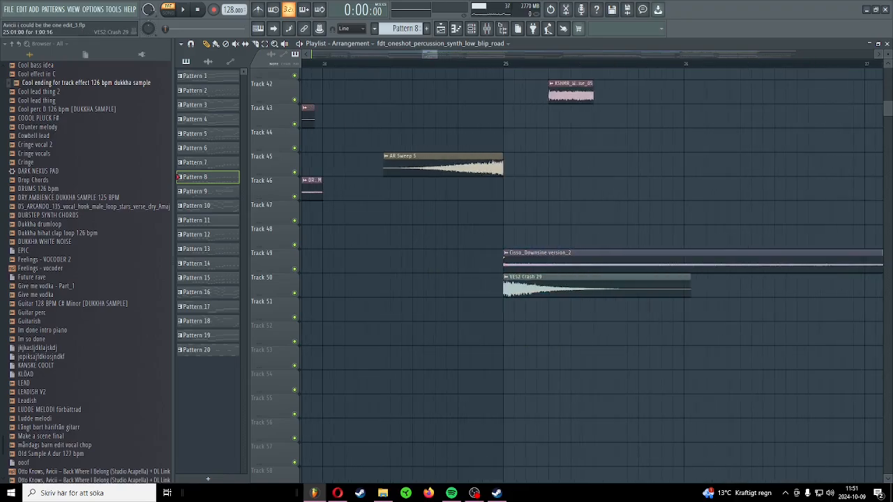
right_click(512, 259, "alt")
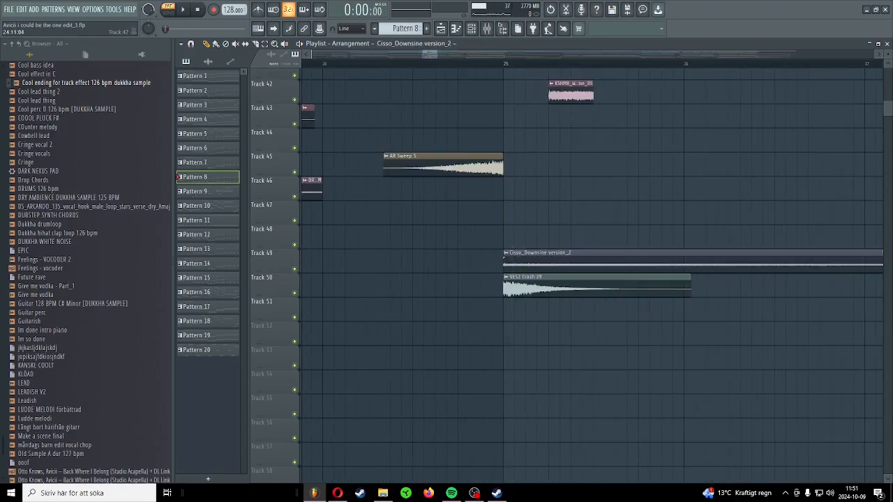
right_click(512, 258, "alt")
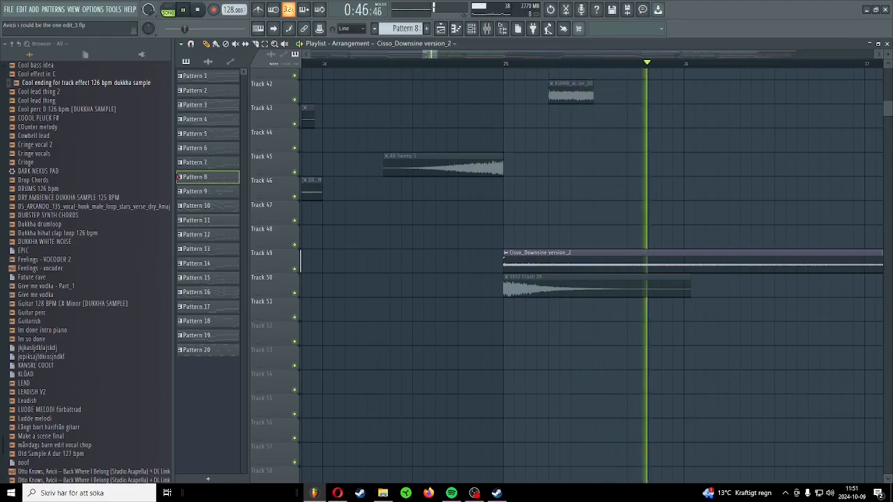
Step: Play only the first KSHMR_White_Noise_05 clip on Track 42, just after bar 25
scroll(600, 209, "up", 2)
scroll(585, 202, "up", 4)
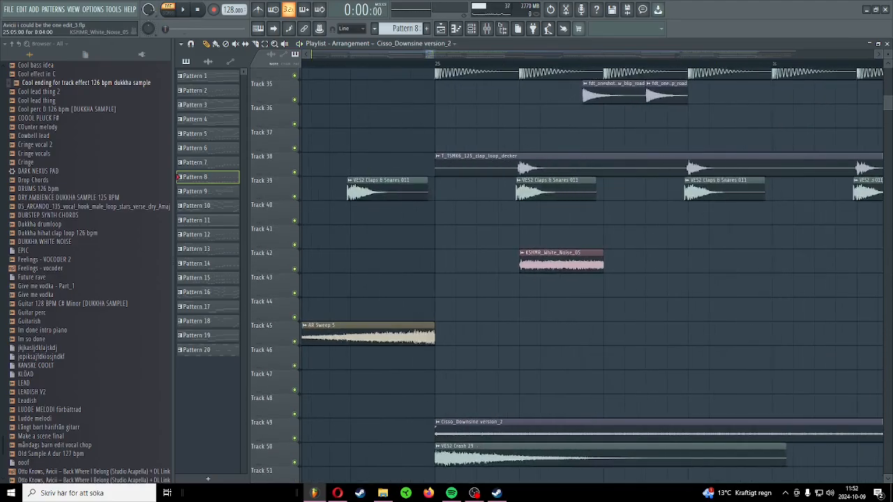
right_click(534, 260, "alt")
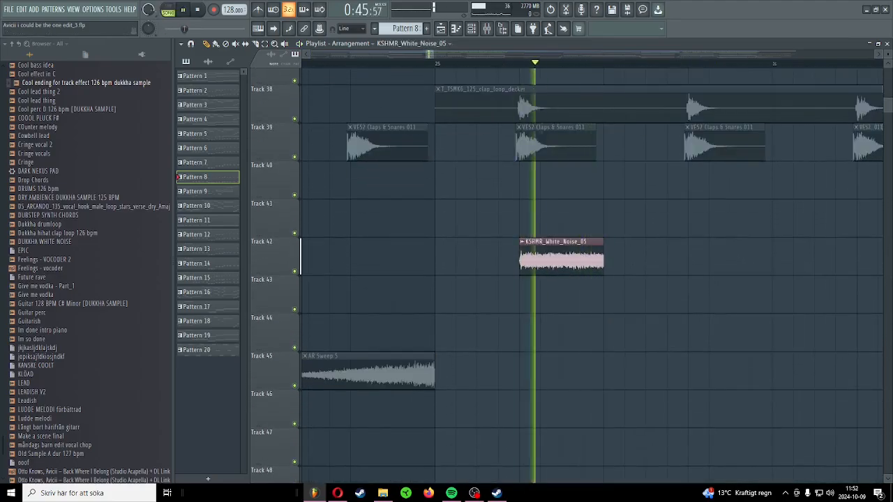
Step: Open the drop's Pattern 16 in the piano roll and show its instruments in the channel rack
scroll(535, 259, "down", 4)
scroll(483, 170, "down", 3)
scroll(600, 183, "up", 2)
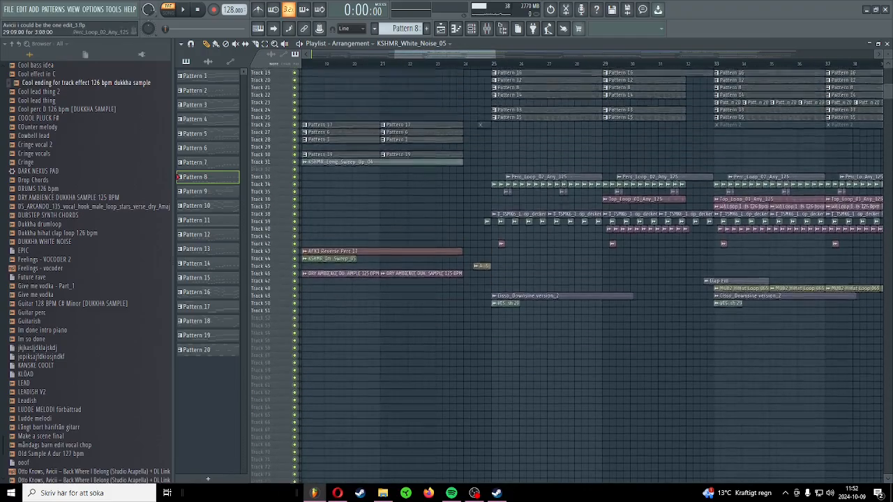
scroll(697, 201, "up", 4)
scroll(641, 227, "up", 2)
scroll(641, 226, "up", 6)
scroll(580, 229, "down", 3)
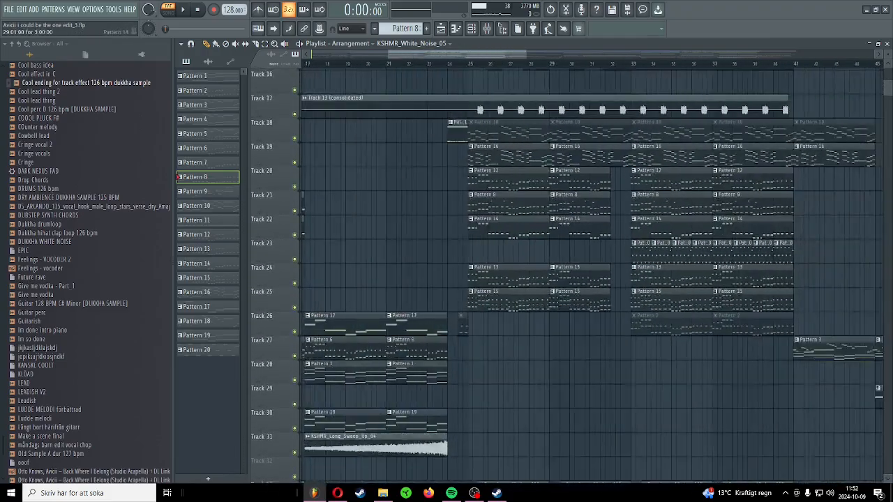
scroll(558, 228, "up", 2)
scroll(518, 229, "down", 3)
double_click(518, 228)
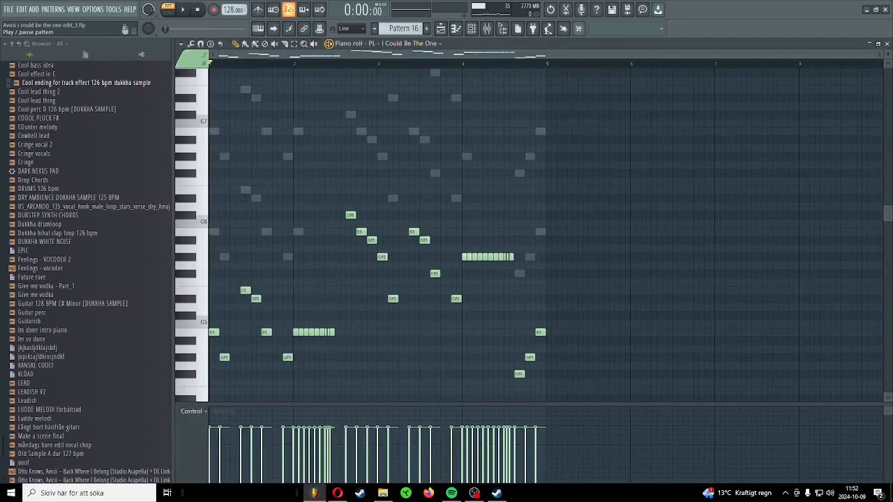
left_click(472, 29)
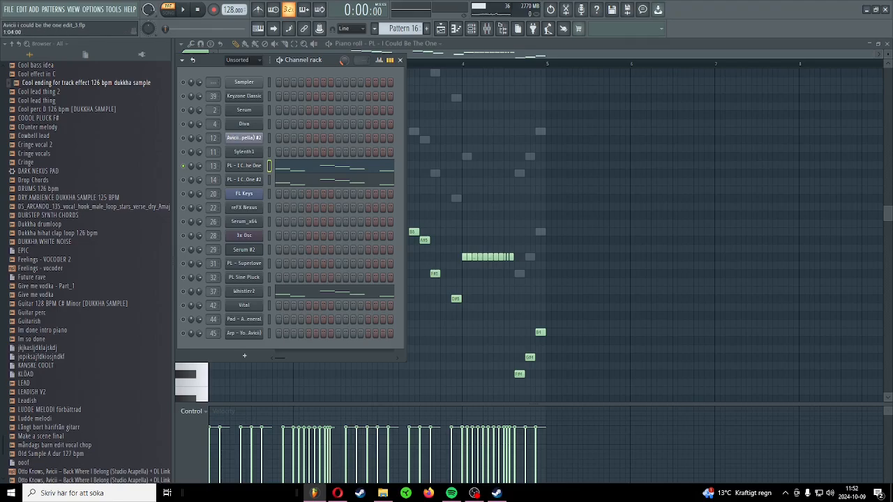
Step: Play Pattern 16's PL - I Could Be The One, its #2 copy and Whistler2 layers, each soloed
key("space")
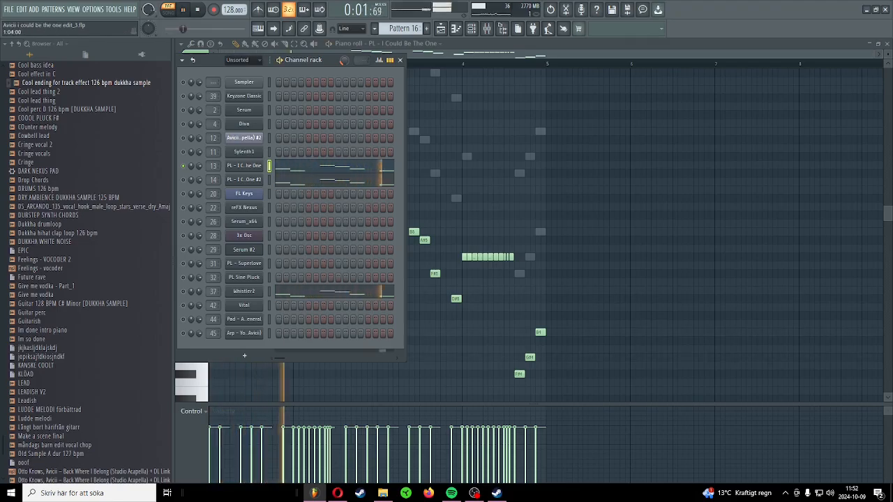
key("space")
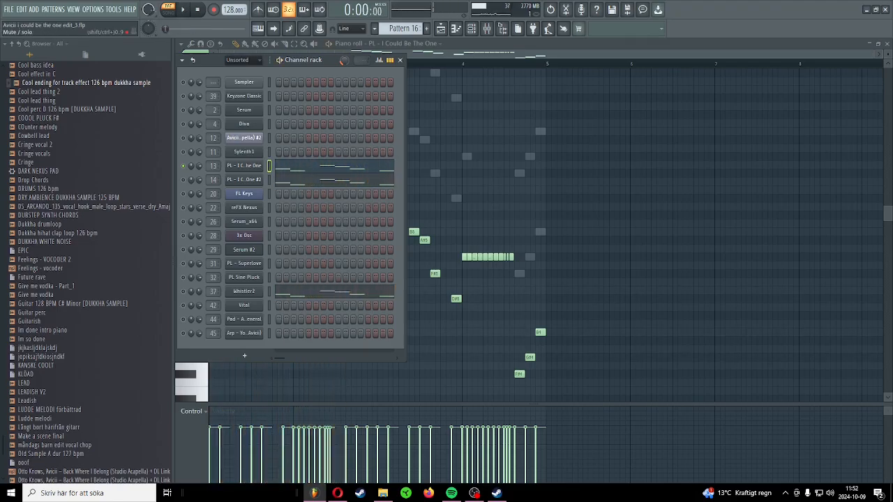
right_click(183, 180)
key("space")
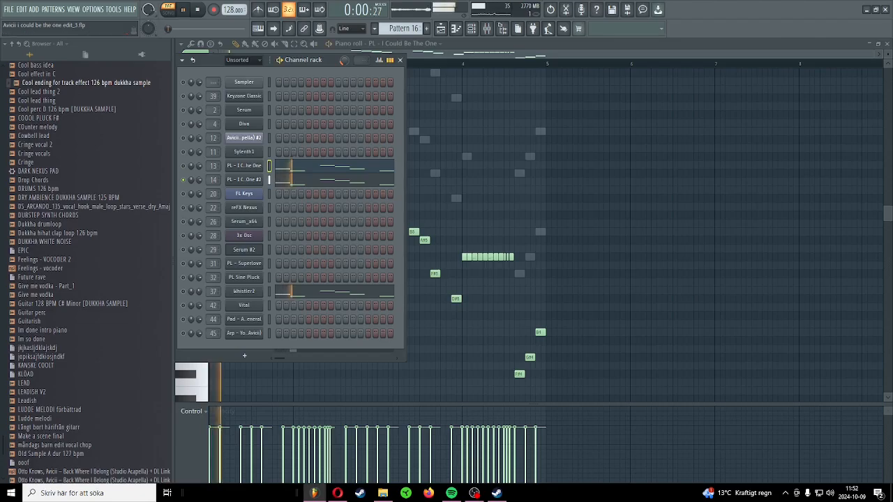
key("space")
key("space")
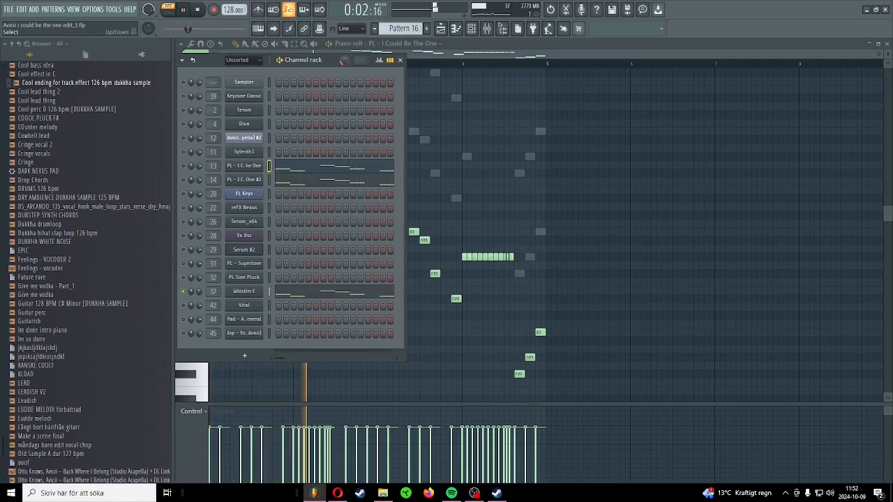
key("space")
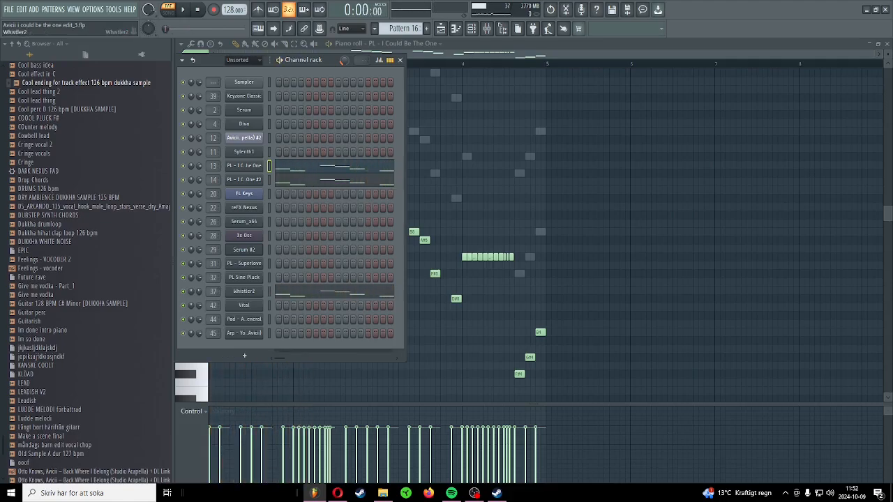
Step: Play all of Pattern 16's layers together, and return to the playlist
key("space")
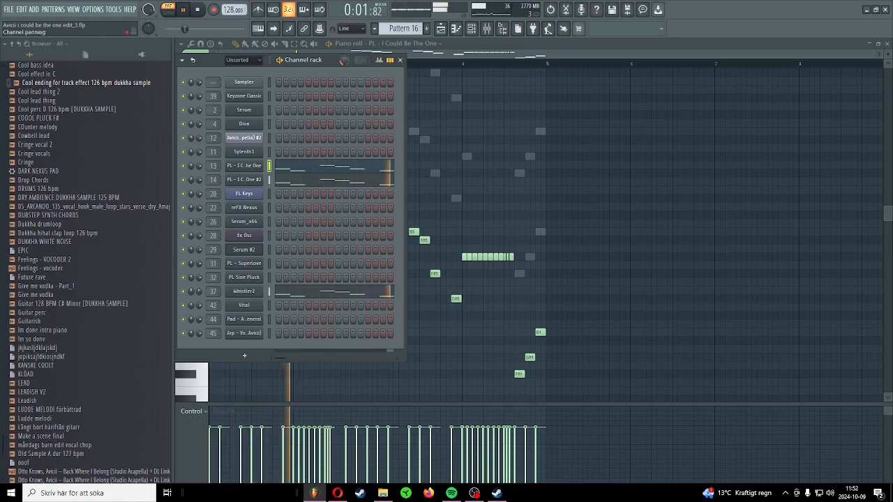
key("space")
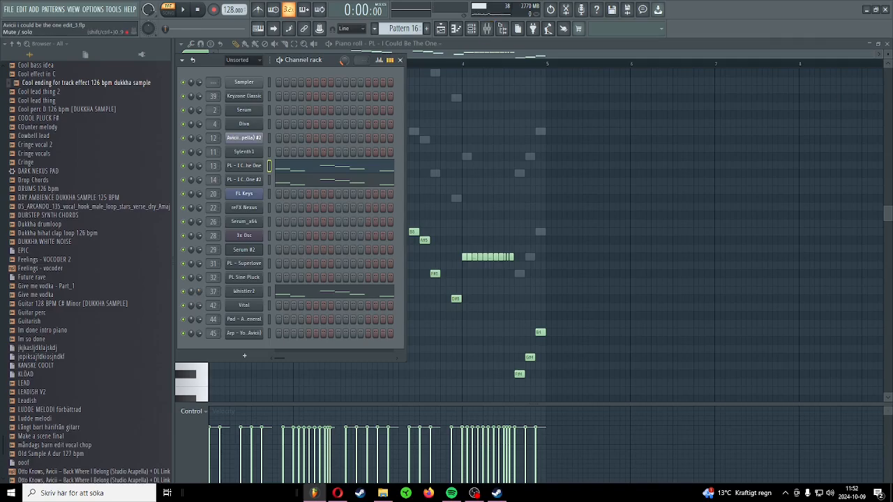
key("Escape")
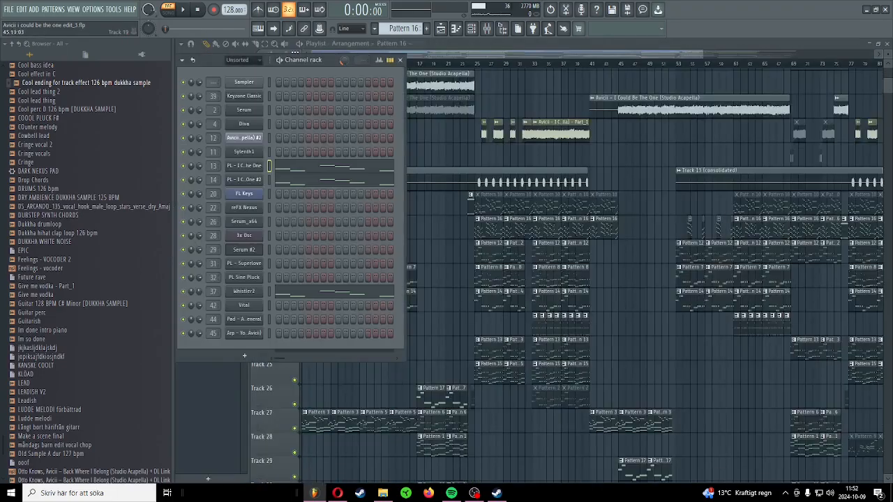
Step: Close the channel rack and play only the Top_Loop_01_Any_125 clip on Track 36 from bar 29
key("Escape")
scroll(540, 277, "up", 4)
scroll(541, 277, "down", 3)
scroll(536, 275, "down", 3)
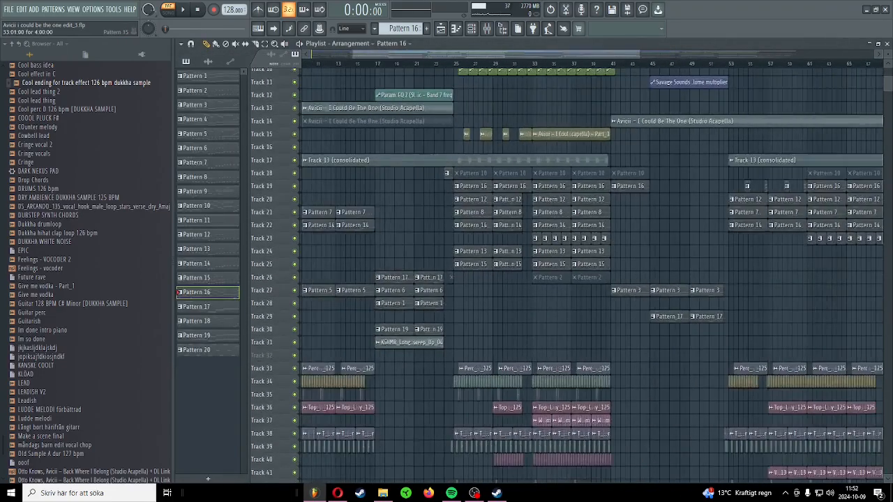
scroll(536, 276, "up", 4)
scroll(536, 275, "down", 4)
scroll(418, 283, "up", 5)
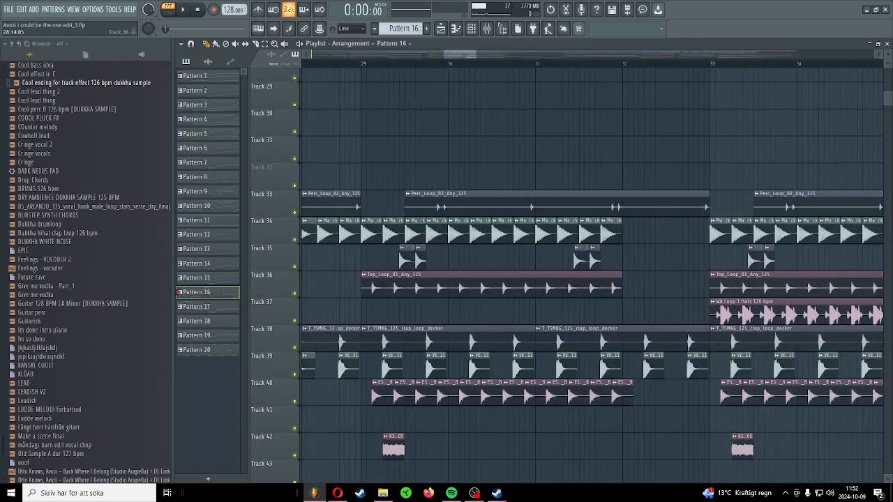
scroll(399, 279, "down", 3)
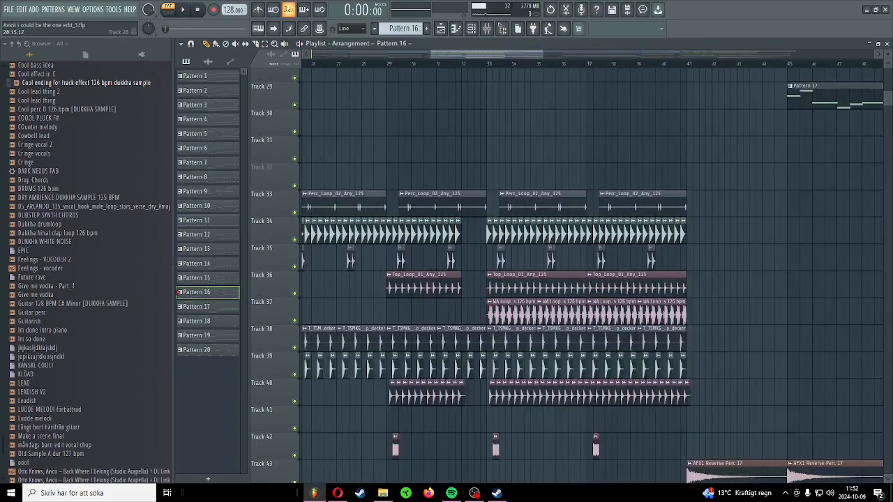
left_click_drag(387, 63, 448, 63)
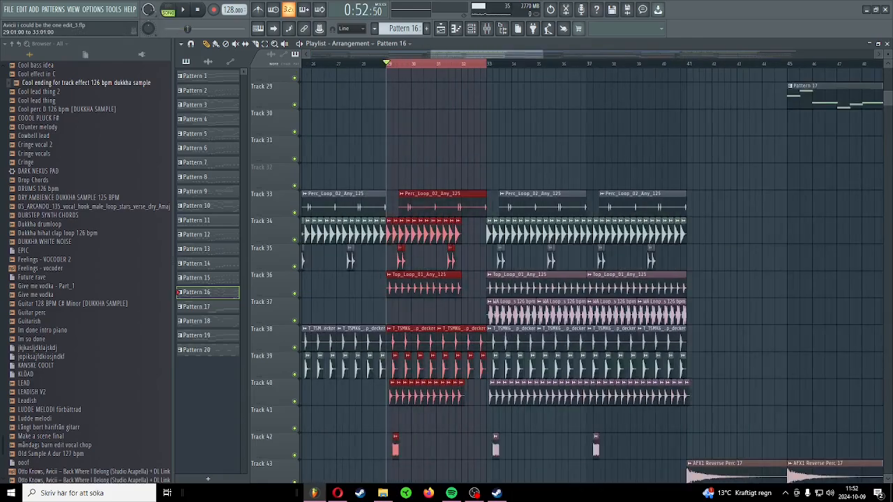
left_click_drag(475, 313, 504, 285)
left_click(474, 300, "ctrl")
right_click(421, 284, "alt")
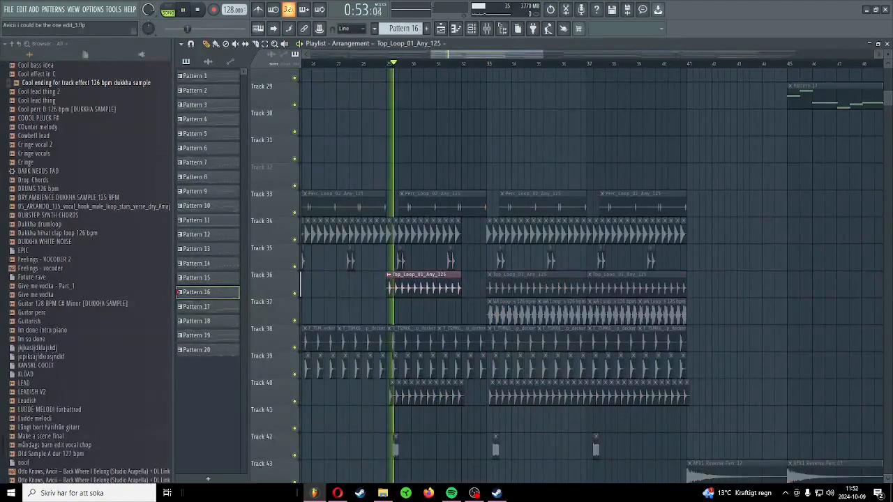
Step: Play only the ES_FBE2_OHH_8 open hi-hat clips on Track 40 from bar 29
scroll(396, 279, "down", 4)
scroll(396, 205, "up", 5)
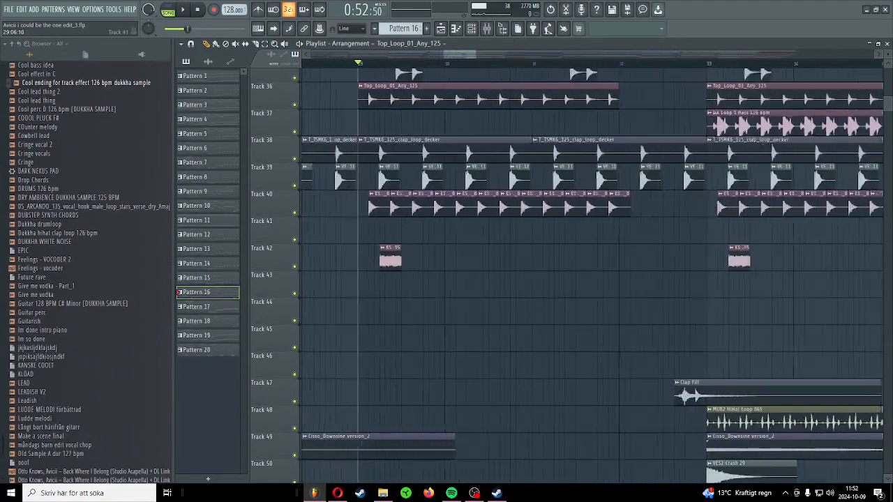
right_click(387, 205, "alt")
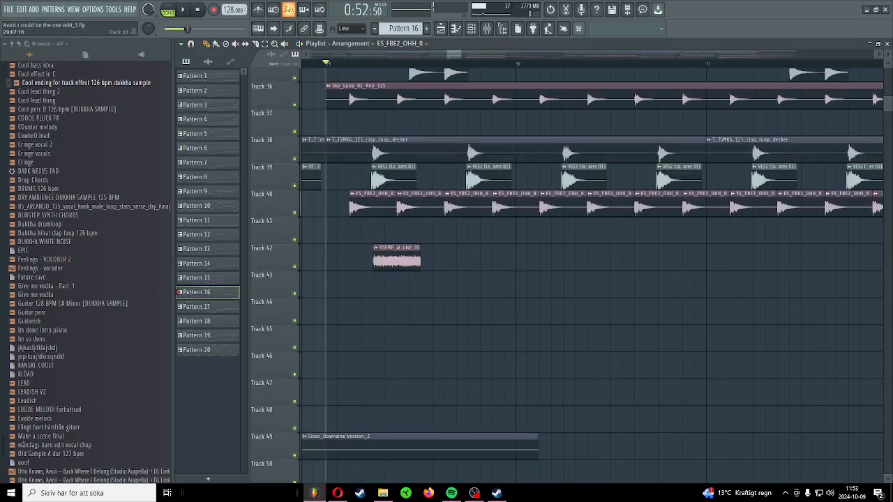
scroll(444, 255, "up", 3)
scroll(445, 254, "down", 3)
scroll(446, 255, "down", 3)
scroll(448, 240, "down", 2)
scroll(438, 256, "up", 3)
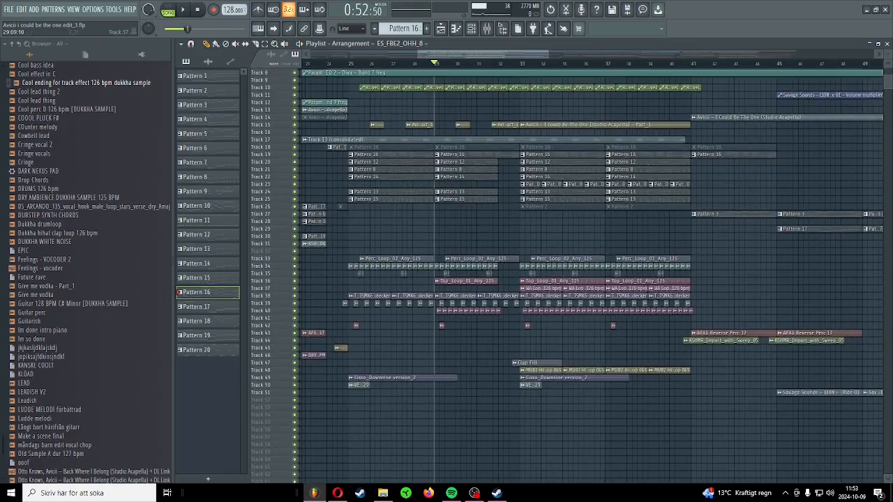
scroll(438, 256, "up", 5)
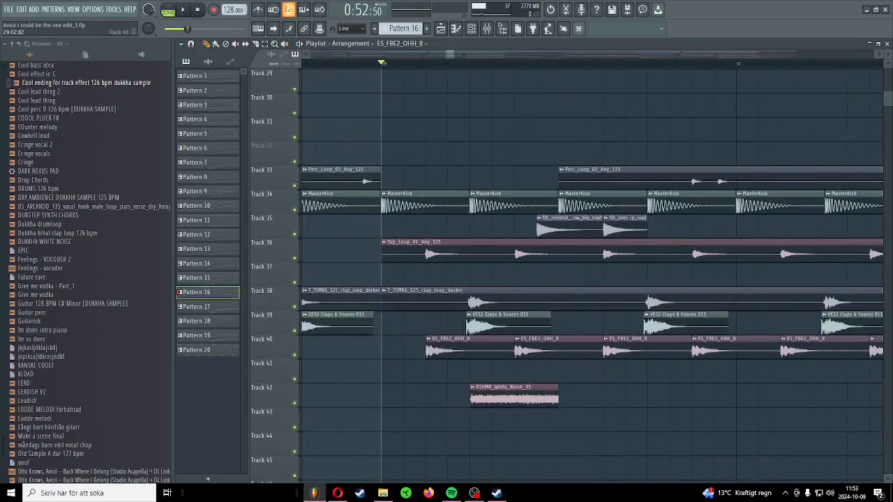
scroll(430, 256, "down", 3)
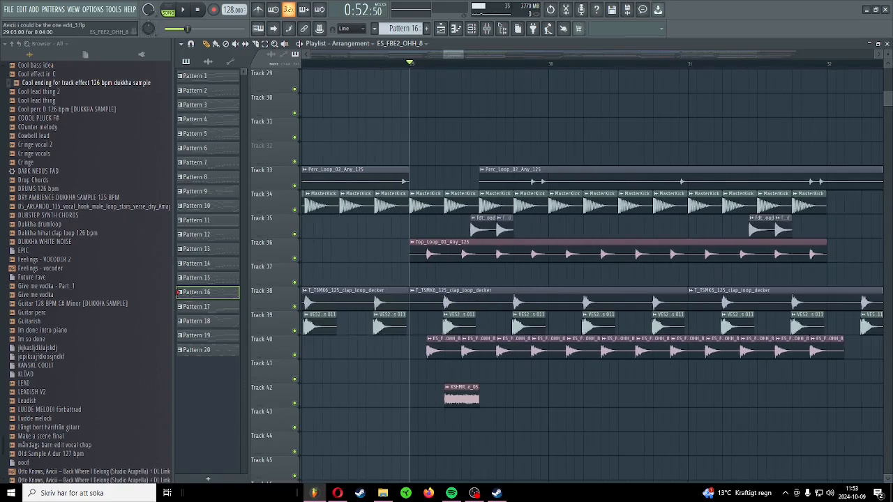
right_click(431, 348, "alt")
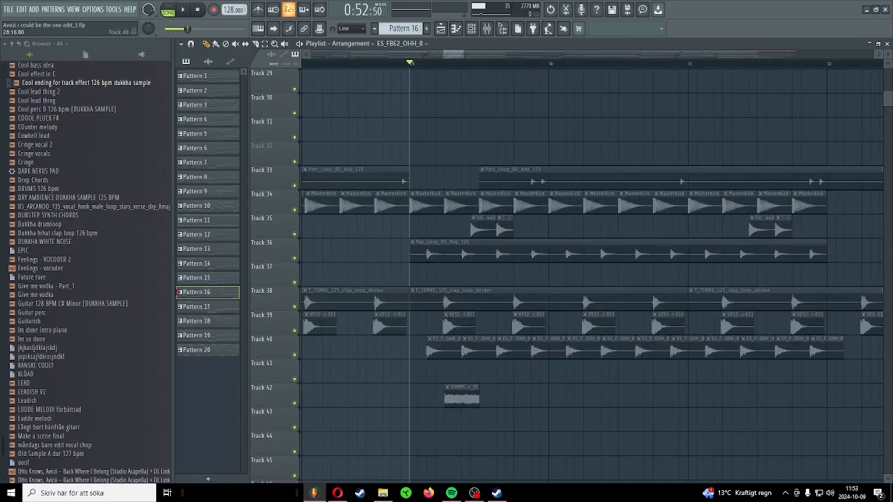
Step: Examine how the drop's pattern, vocal and percussion layers are arranged between bars 25 and 41
scroll(592, 276, "down", 8)
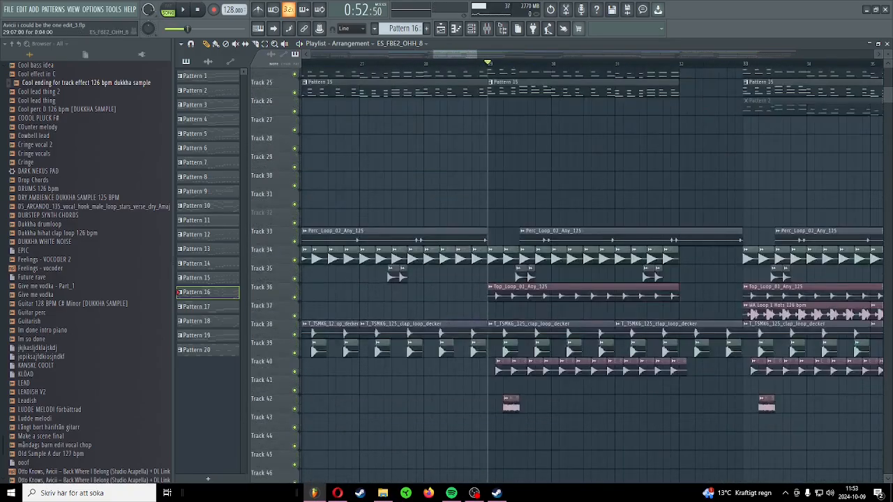
scroll(522, 350, "up", 2)
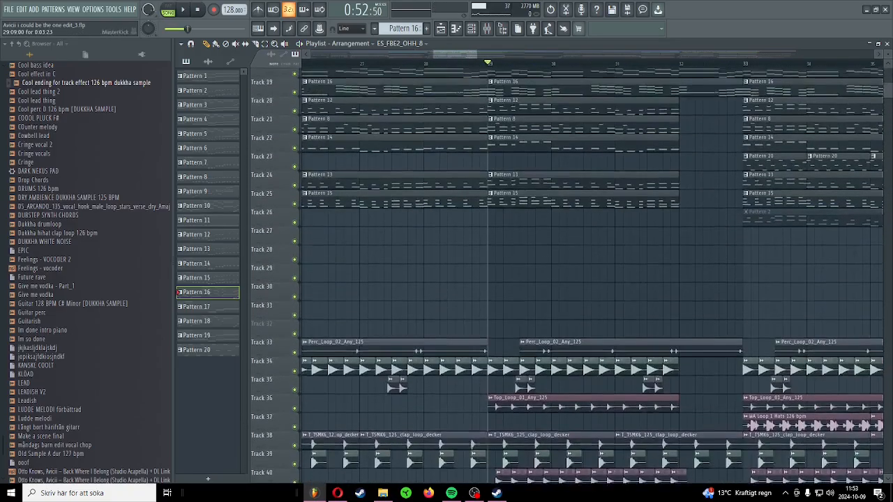
scroll(522, 351, "down", 2)
scroll(522, 350, "down", 3)
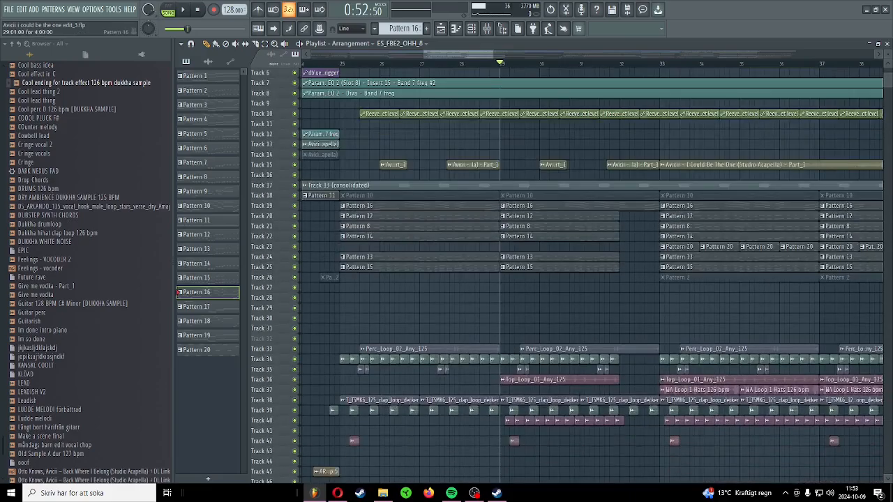
scroll(592, 276, "up", 4)
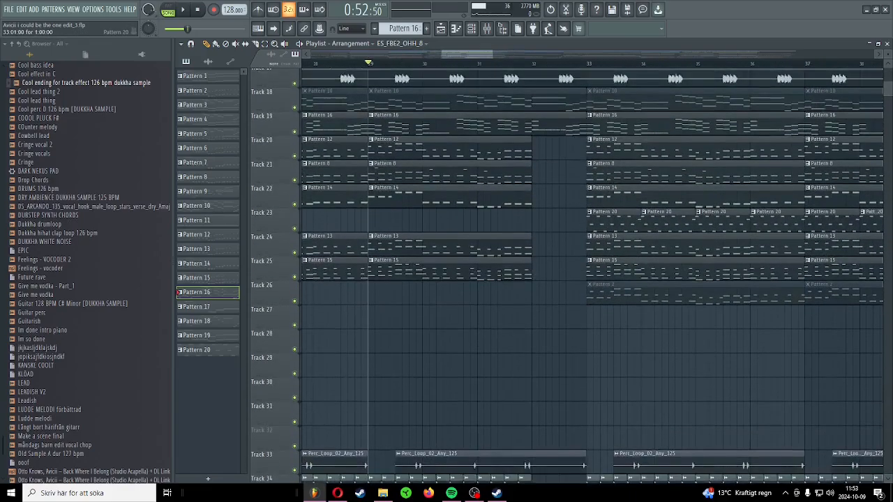
scroll(592, 275, "down", 5)
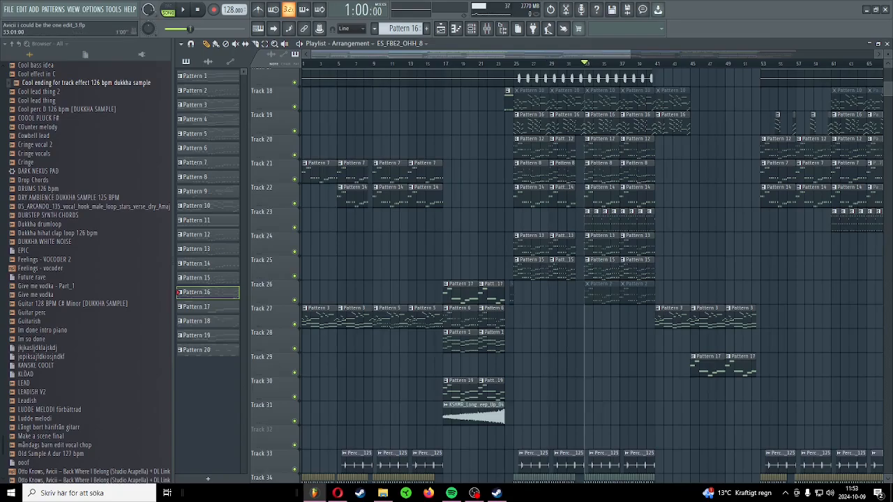
left_click(576, 64)
scroll(592, 268, "up", 4)
scroll(592, 269, "up", 5)
scroll(592, 269, "down", 3)
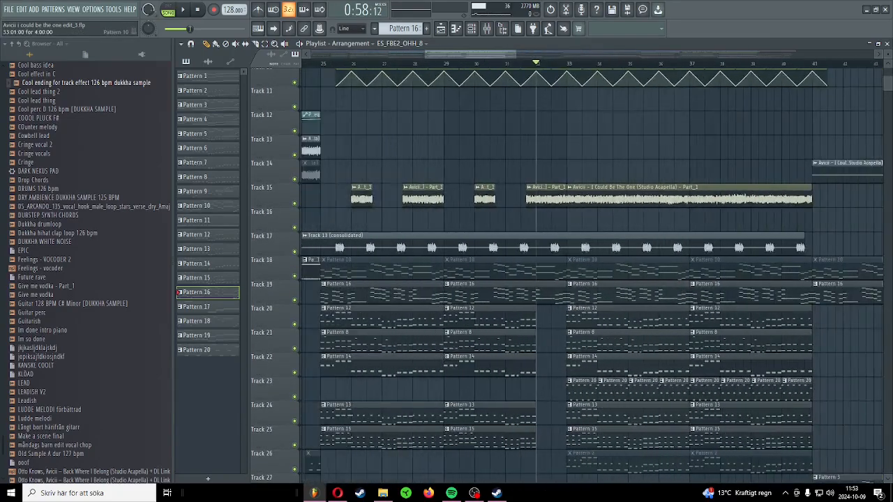
Step: Solo Track 15's Studio Acapella vocal chops and play them from just before bar 26
left_click(347, 64, "ctrl")
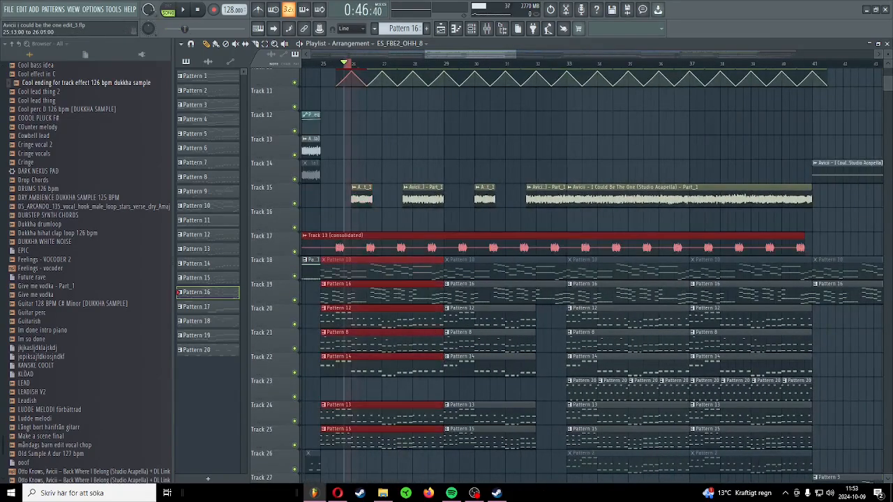
left_click(355, 148, "ctrl")
right_click(294, 203)
key("space")
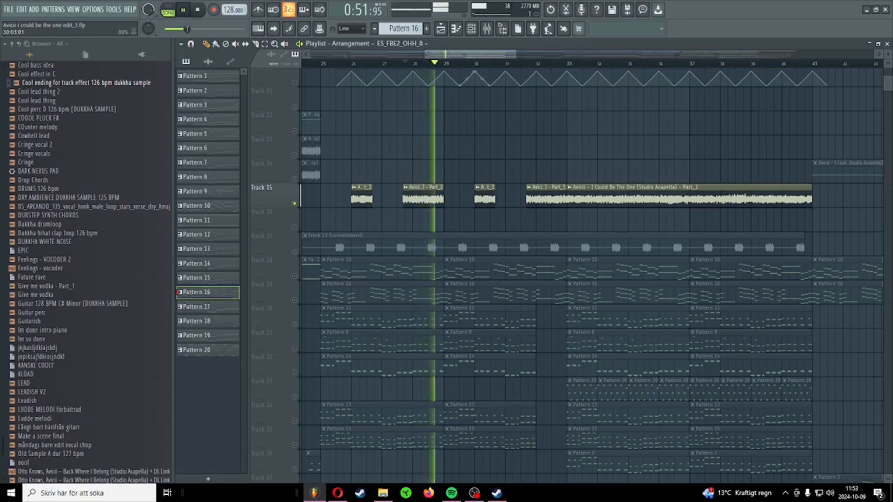
key("space")
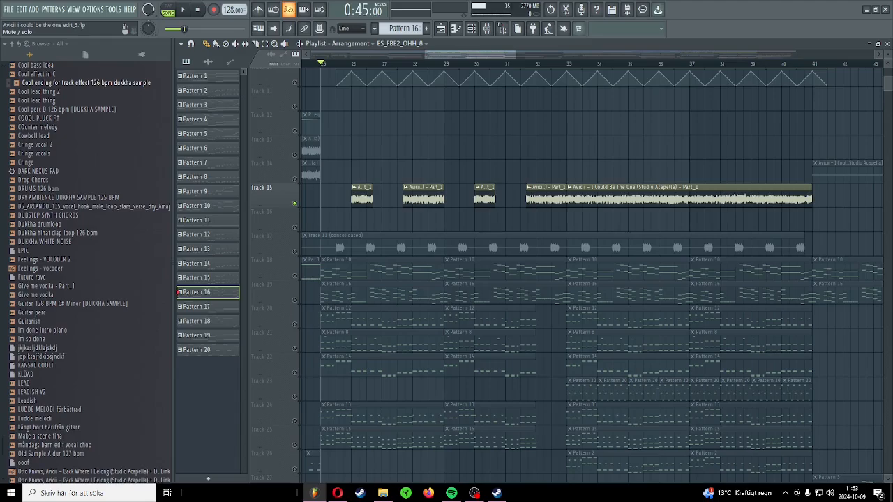
Step: Solo the Track 13 (consolidated) clip on Track 17 and play it from bar 25
scroll(324, 244, "up", 4)
key("space")
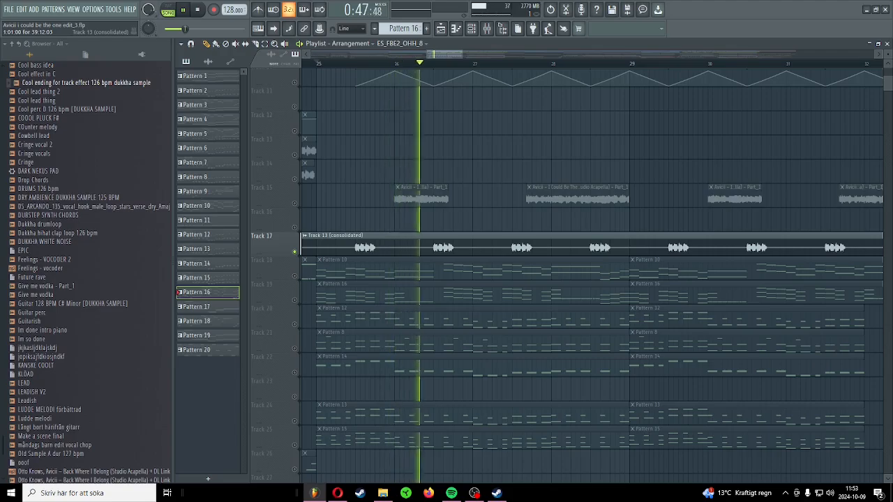
key("space")
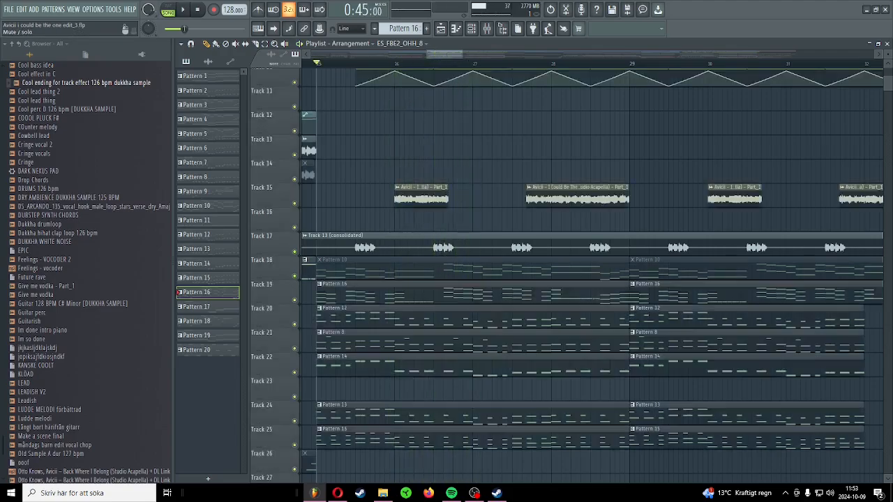
Step: Play Track 17's consolidated clip from bar 25 together with Track 10's Reeverb 2 wet level automation, with all other tracks muted
scroll(262, 308, "up", 3)
right_click(294, 325)
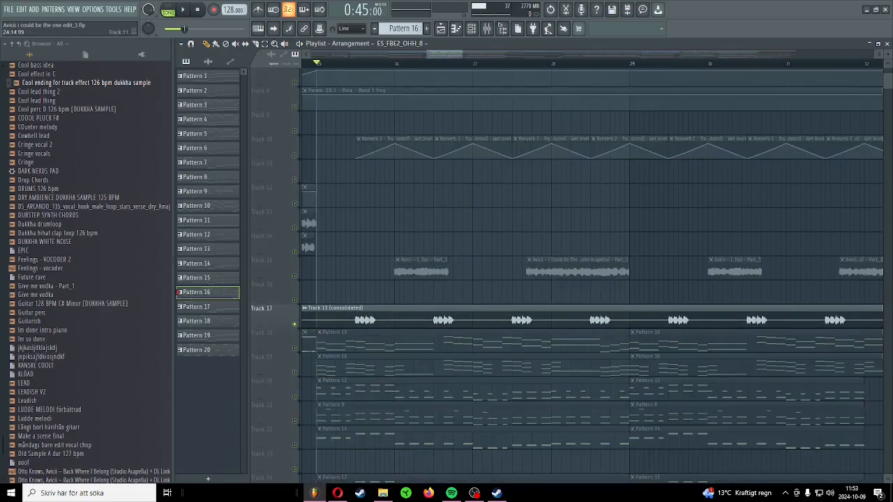
left_click(295, 156)
key("space")
scroll(350, 210, "up", 3)
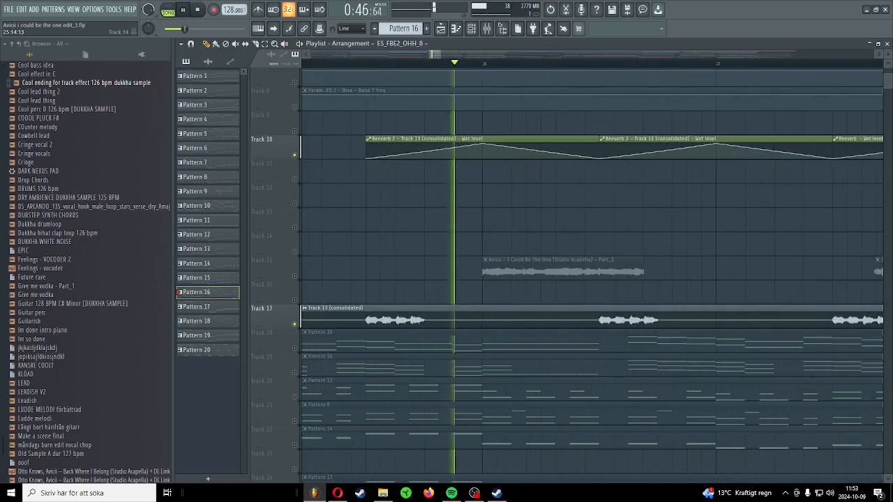
scroll(448, 208, "down", 1)
scroll(449, 208, "down", 5)
scroll(449, 207, "down", 4)
scroll(448, 208, "up", 4)
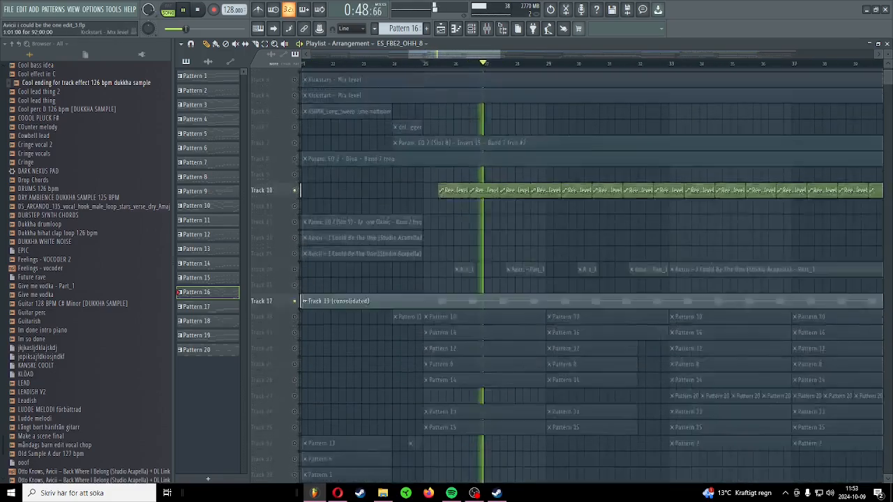
scroll(449, 208, "down", 5)
key("space")
Step: Solo the WA Loop 1 Hats 126 bpm clips on Track 37 and play them from just before bar 33
scroll(566, 269, "down", 3)
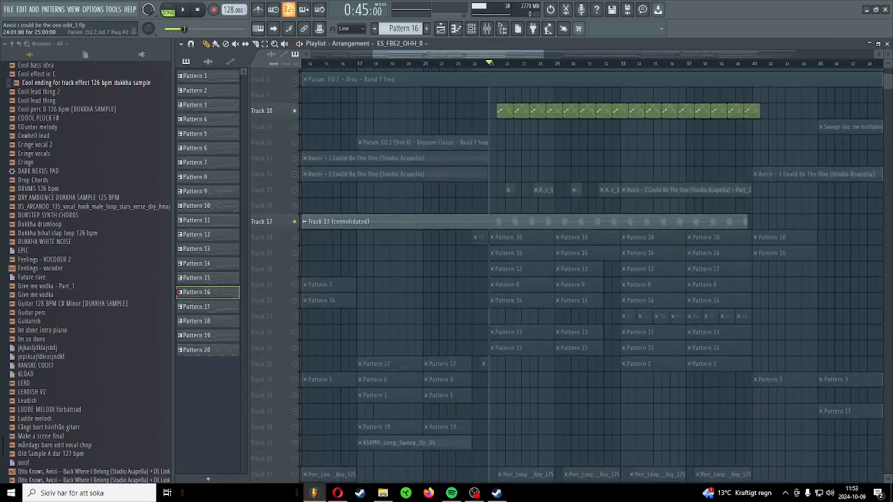
left_click_drag(621, 63, 611, 63)
scroll(533, 279, "down", 5)
scroll(533, 282, "down", 3)
scroll(533, 283, "down", 4)
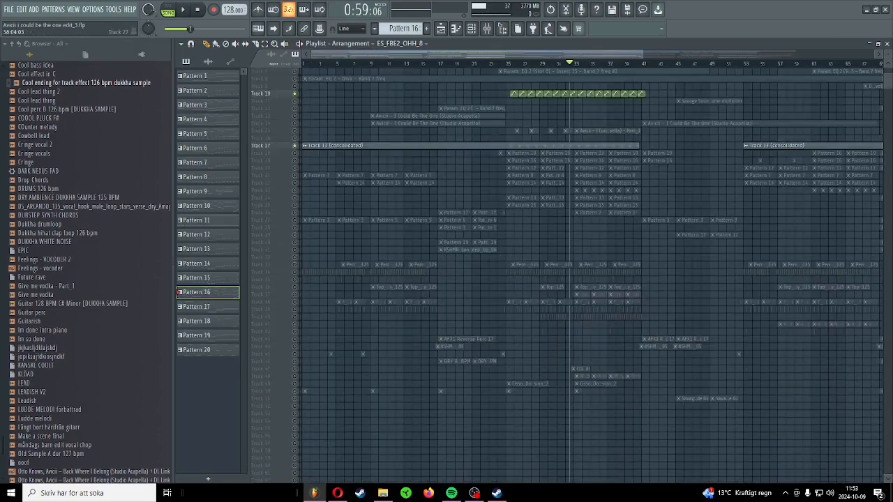
scroll(533, 282, "up", 5)
scroll(574, 328, "up", 5)
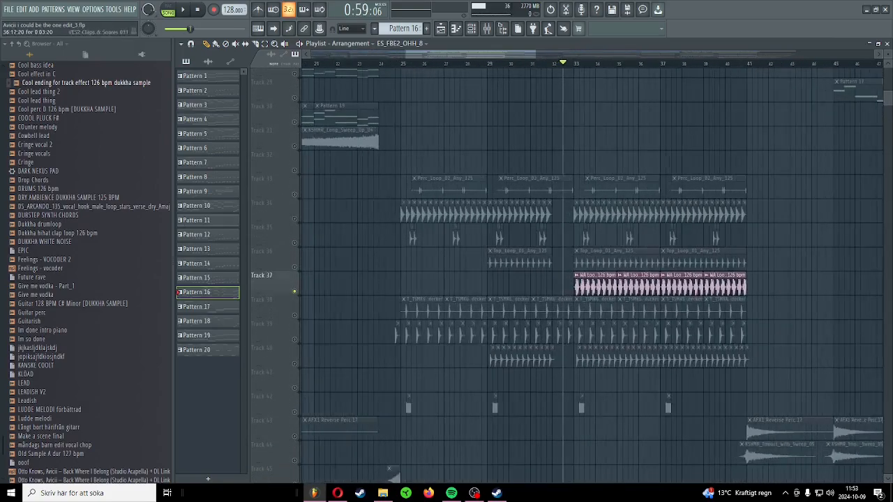
scroll(488, 337, "up", 3)
scroll(481, 337, "down", 2)
key("space")
scroll(457, 337, "down", 4)
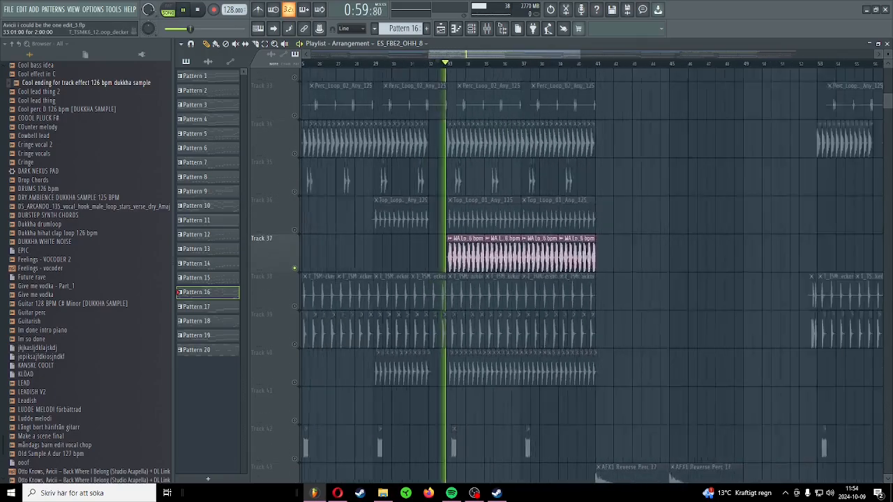
Step: Switch the solo to the MUB2 HiHat Loop 065 clips on Track 48 during playback
scroll(458, 336, "down", 3)
scroll(446, 336, "down", 4)
left_click(294, 315)
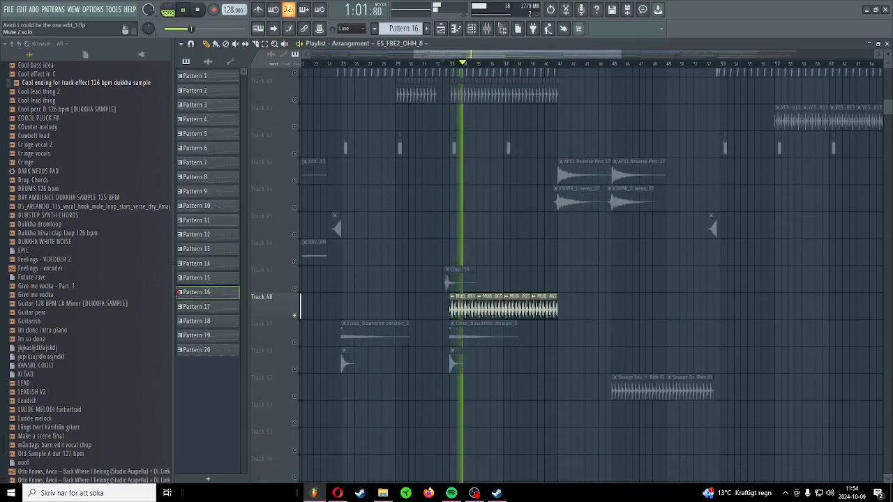
Step: Listen to Track 37's WA Loop 1 Hats clips soloed once more, and stop playback
scroll(295, 316, "down", 3)
left_click(294, 112)
scroll(482, 328, "up", 5)
scroll(504, 335, "up", 4)
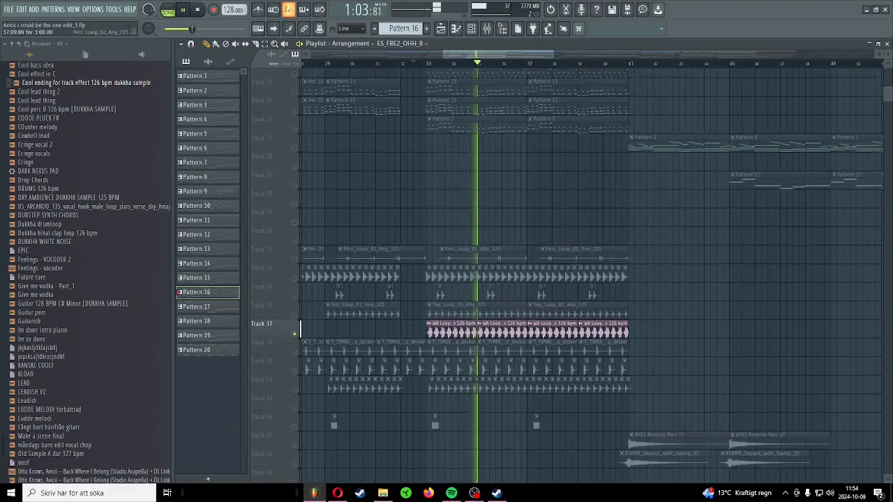
scroll(528, 314, "down", 1)
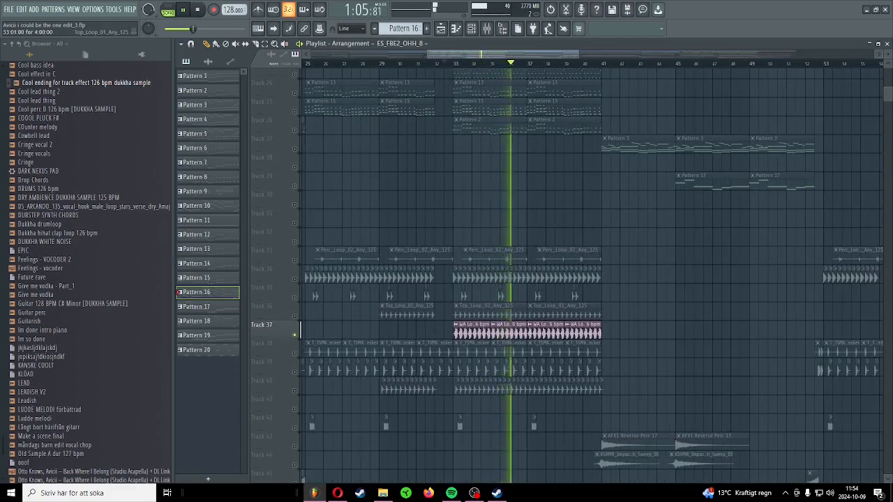
key("space")
Step: Play Pattern 20's arp in the piano roll, return to the playlist and solo its clips on Track 23
scroll(516, 279, "up", 4)
scroll(498, 219, "up", 2)
scroll(294, 229, "up", 2)
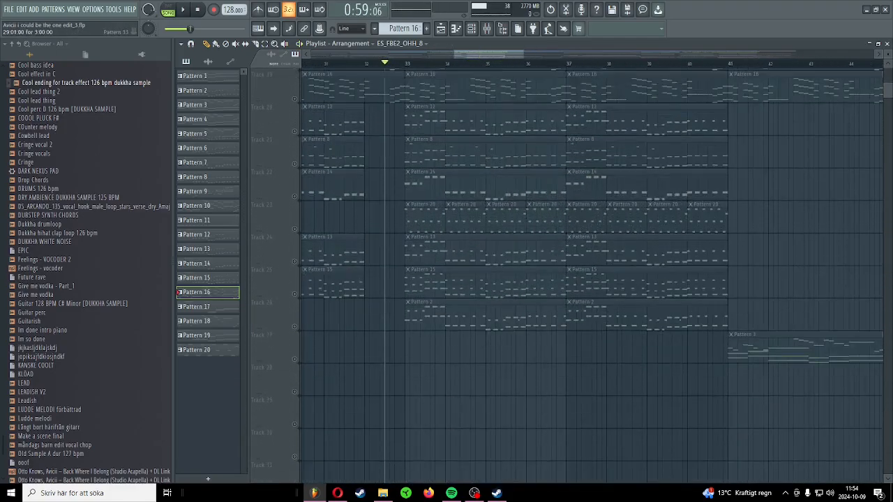
double_click(426, 205)
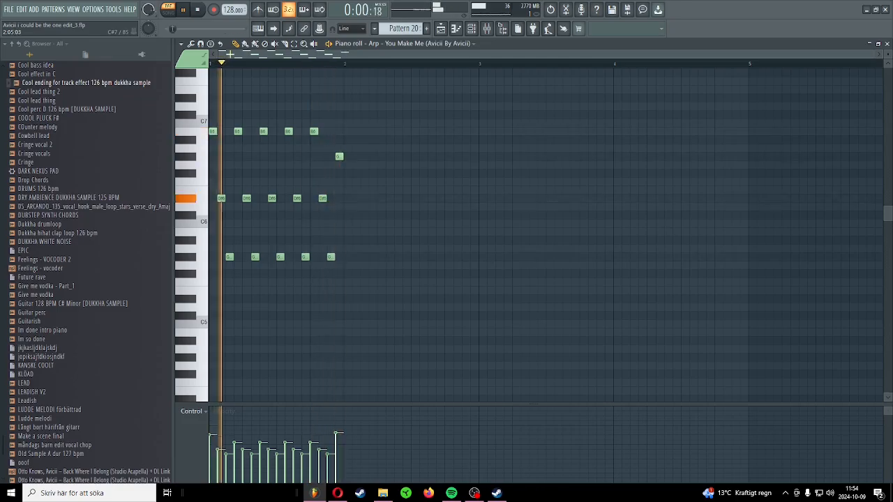
key("Escape")
key("Escape")
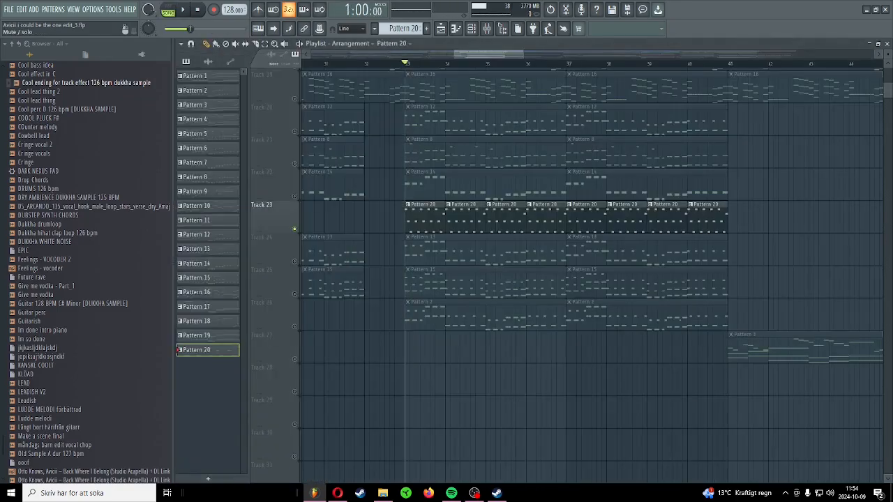
Step: Turn off Track 23's solo and play the full arrangement from just before bar 33 for a moment
right_click(295, 229)
left_click_drag(400, 64, 390, 63)
key("space")
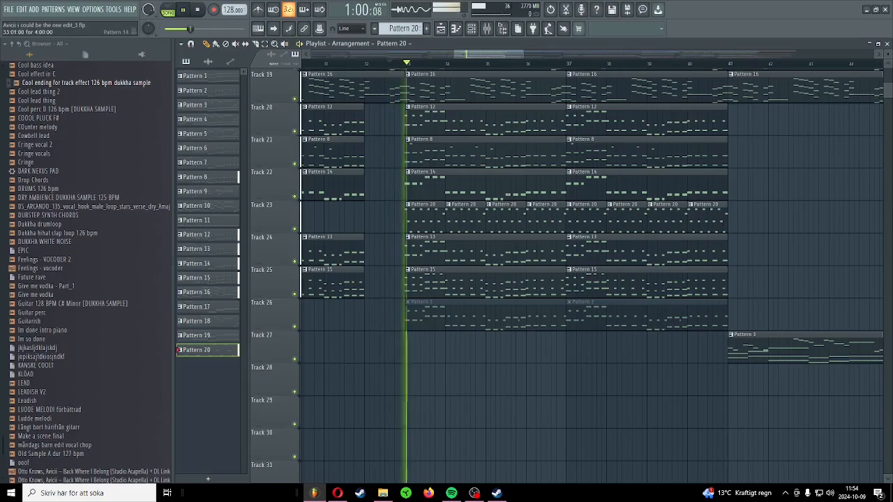
scroll(447, 189, "down", 1, "alt")
scroll(454, 192, "down", 4, "ctrl")
scroll(455, 212, "down", 3, "alt")
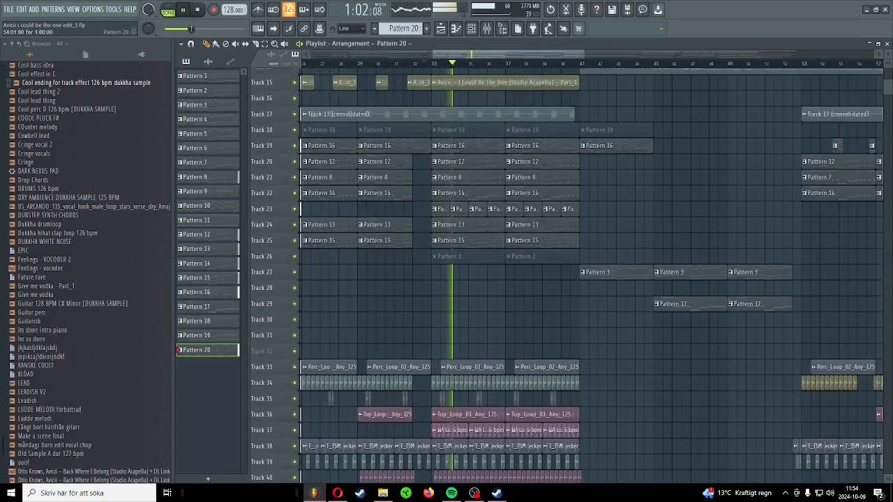
key("space")
scroll(604, 161, "up", 3, "alt")
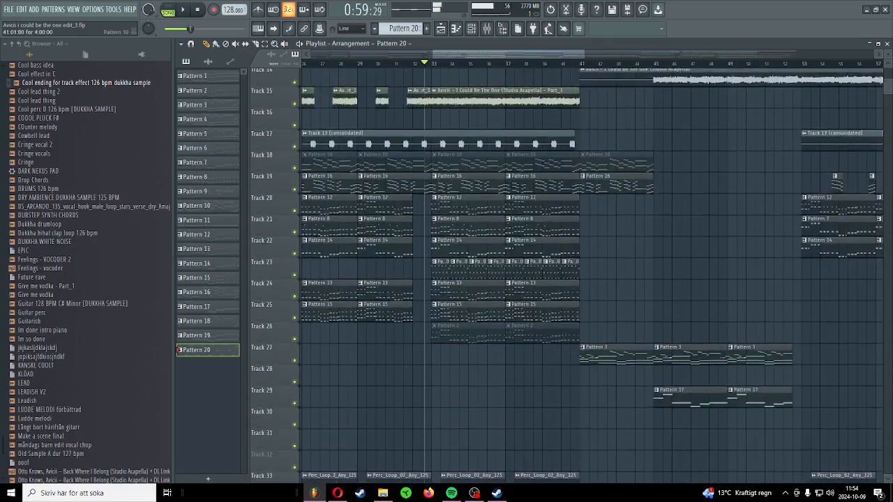
Step: Look over the arrangement from the effect clips on the lower tracks up to the automation clips on Track 1
scroll(604, 150, "down", 3)
scroll(605, 147, "down", 4, "ctrl")
scroll(604, 145, "down", 4, "alt")
scroll(544, 132, "down", 1, "ctrl")
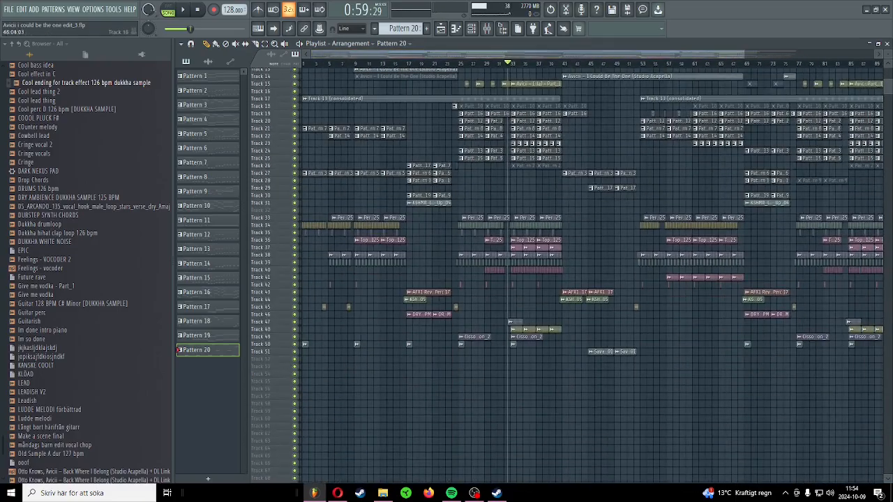
scroll(509, 125, "up", 4, "ctrl")
scroll(509, 123, "up", 4, "alt")
scroll(593, 276, "up", 7)
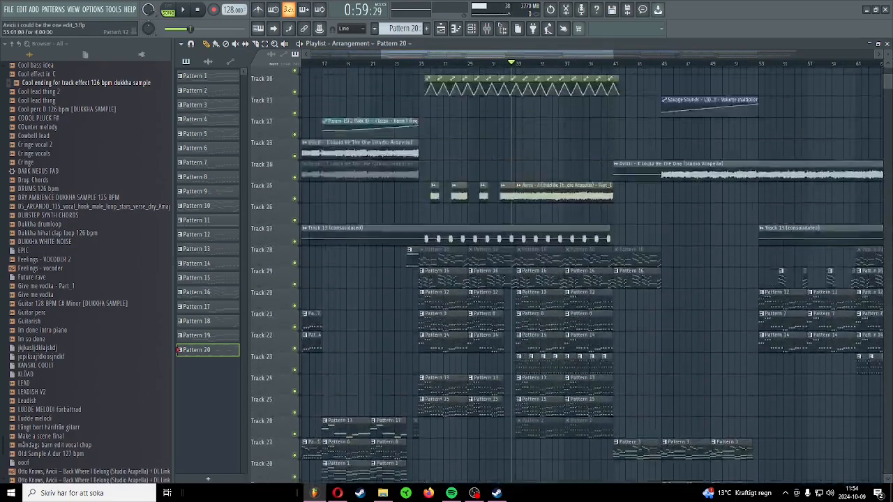
scroll(422, 124, "up", 4, "ctrl")
scroll(426, 126, "down", 5, "ctrl")
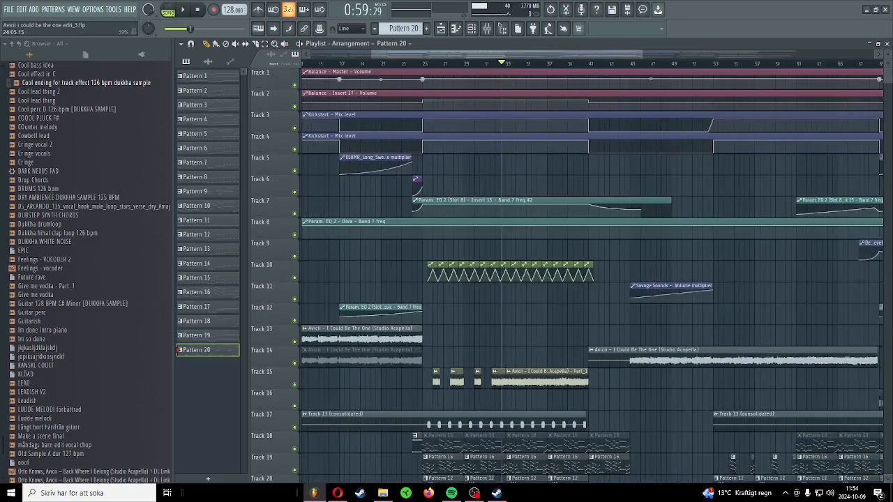
Step: Point out the automation clips on Tracks 1 to 12 by marking areas around them
left_click_drag(406, 70, 498, 146, "ctrl")
left_click(502, 158, "ctrl")
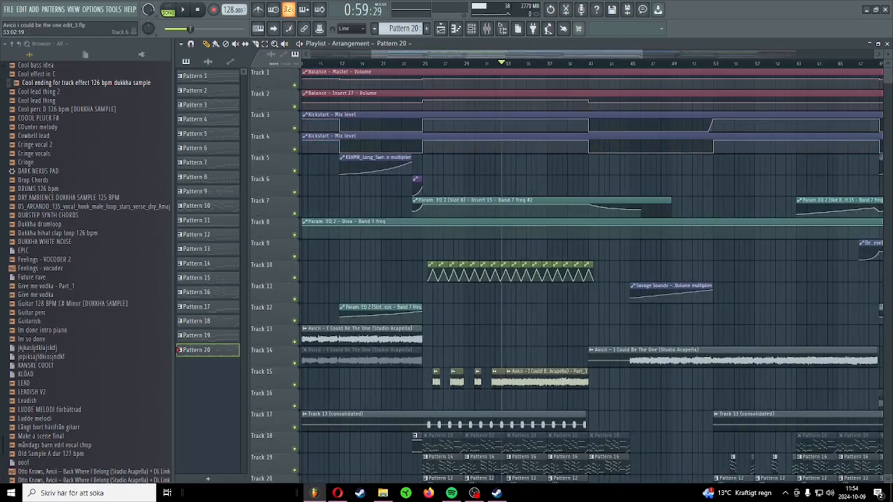
left_click_drag(510, 176, 514, 239, "ctrl")
left_click(490, 249, "ctrl")
scroll(485, 240, "down", 3)
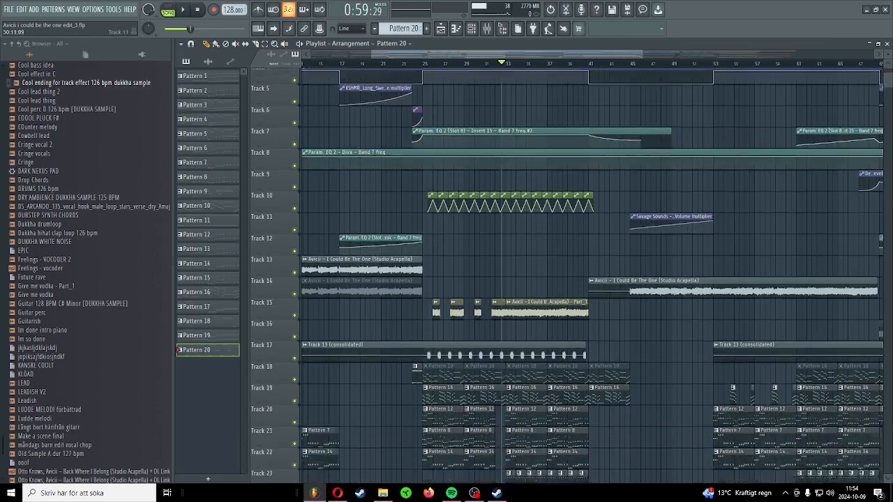
scroll(474, 223, "up", 3)
scroll(423, 117, "up", 5, "ctrl")
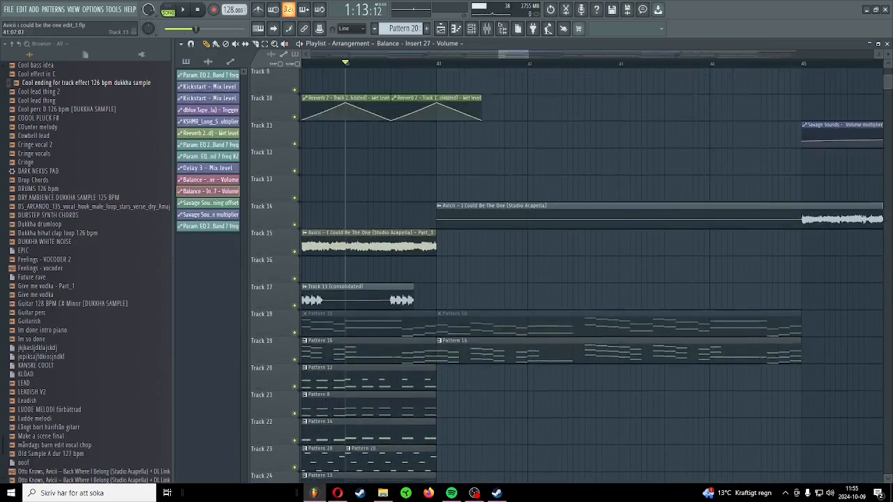
Step: Play the section after the drop from bar 41 with Patterns 16 and 3, and stop playback
scroll(572, 279, "down", 10)
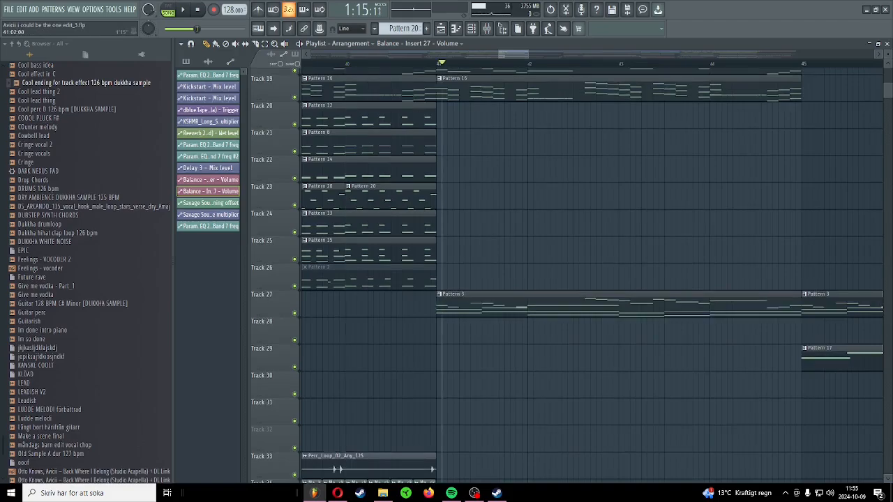
key("space")
scroll(395, 149, "up", 2)
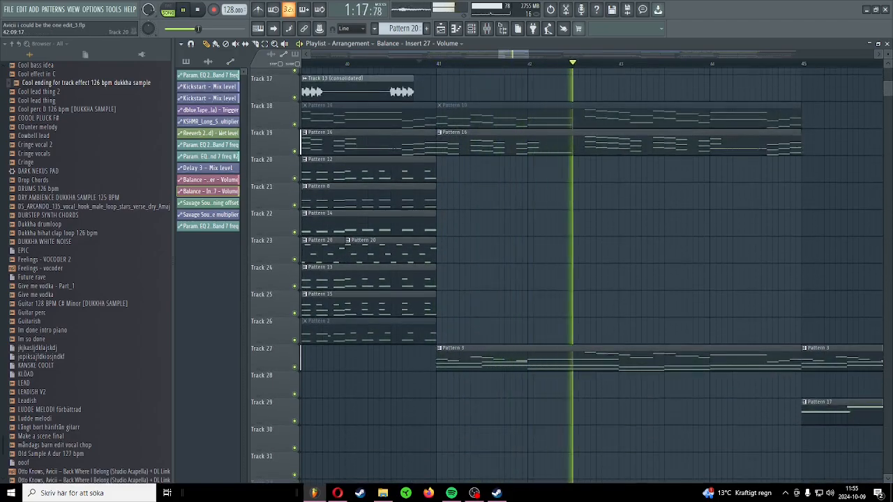
scroll(577, 171, "down", 3)
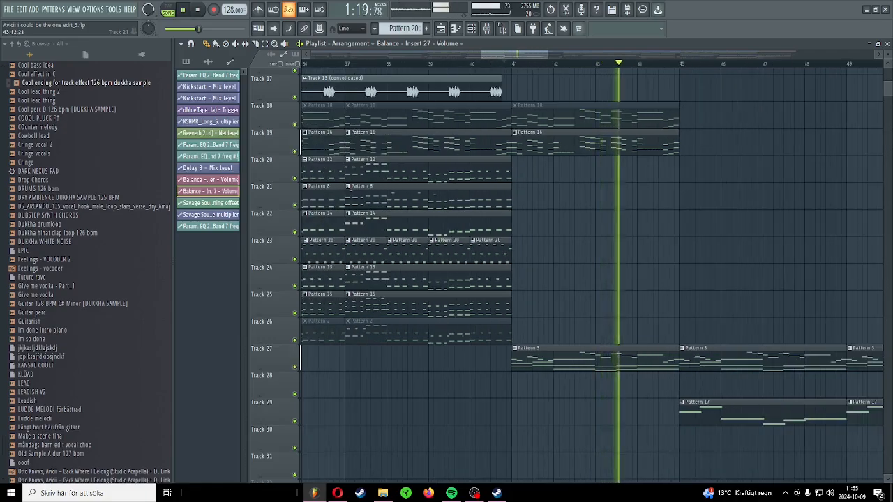
scroll(654, 171, "down", 2)
key("space")
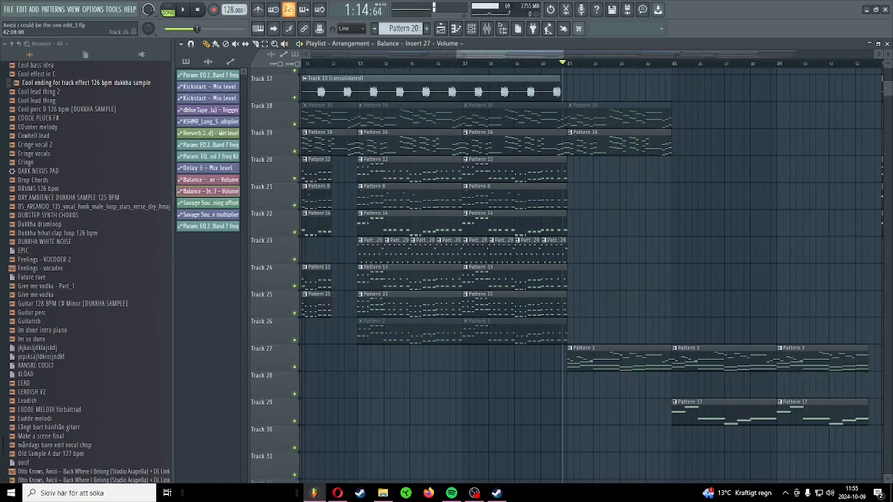
Step: Solo the Pattern 16 clip that starts at bar 41 on Track 19
scroll(649, 209, "down", 2)
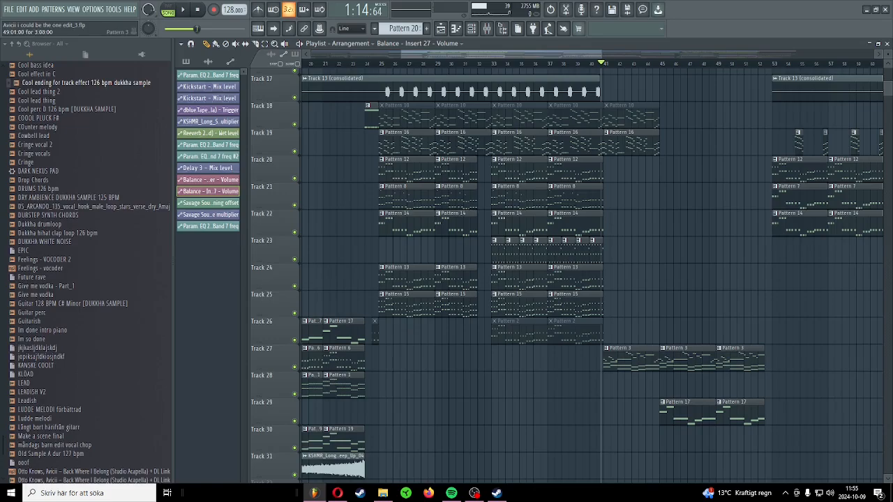
scroll(669, 342, "down", 2)
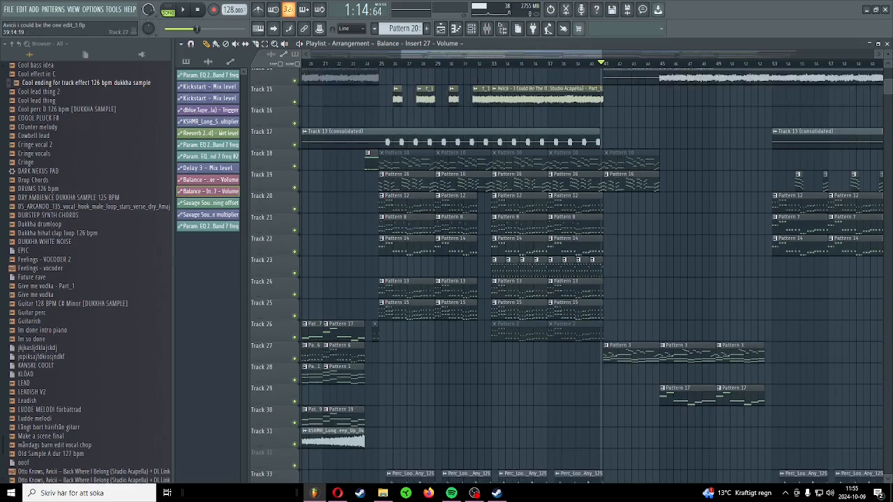
scroll(698, 279, "up", 5)
scroll(698, 279, "down", 1)
scroll(670, 252, "down", 3)
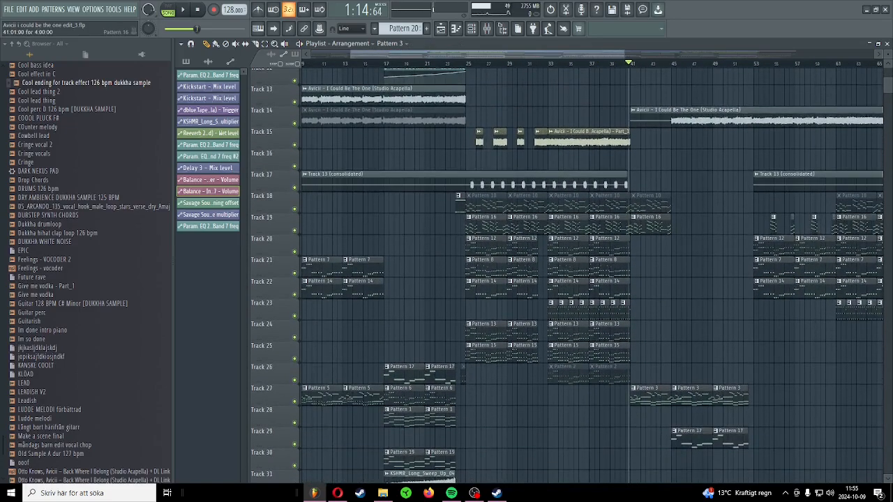
right_click(649, 224, "alt")
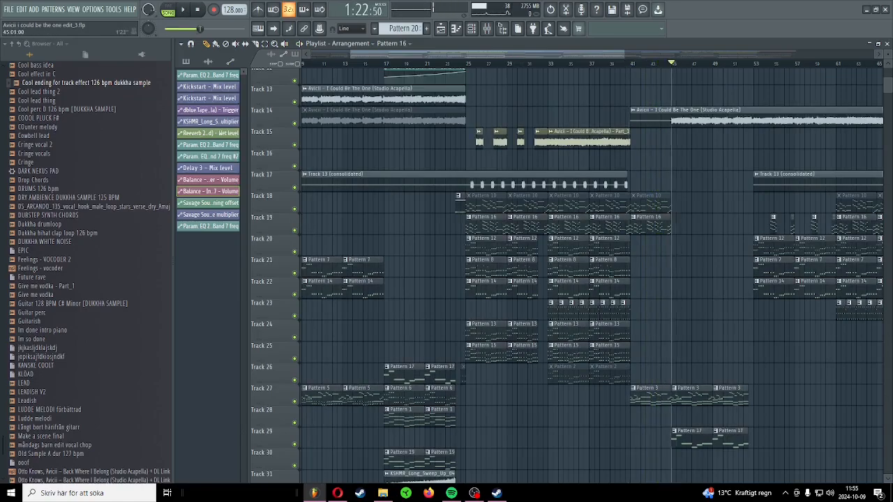
Step: Listen to the transition into bar 45 from just before the bar
scroll(698, 241, "down", 4)
scroll(623, 213, "up", 4)
scroll(623, 213, "up", 4)
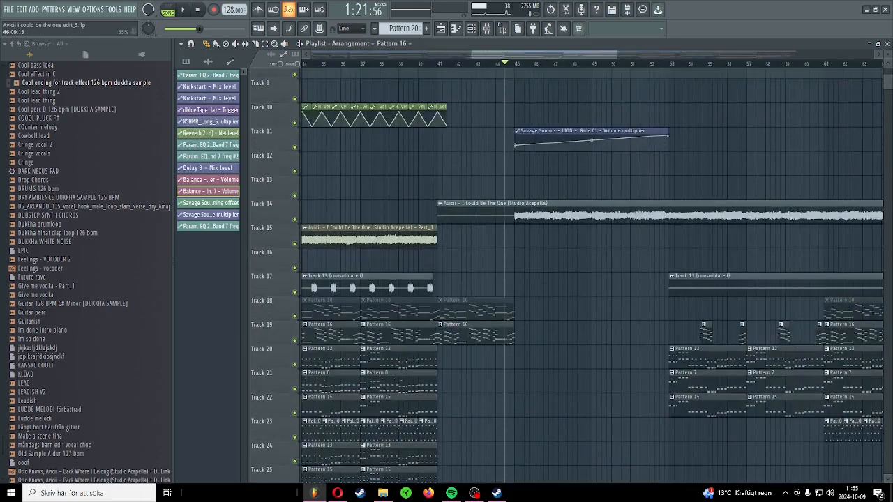
key("space")
scroll(533, 252, "down", 6)
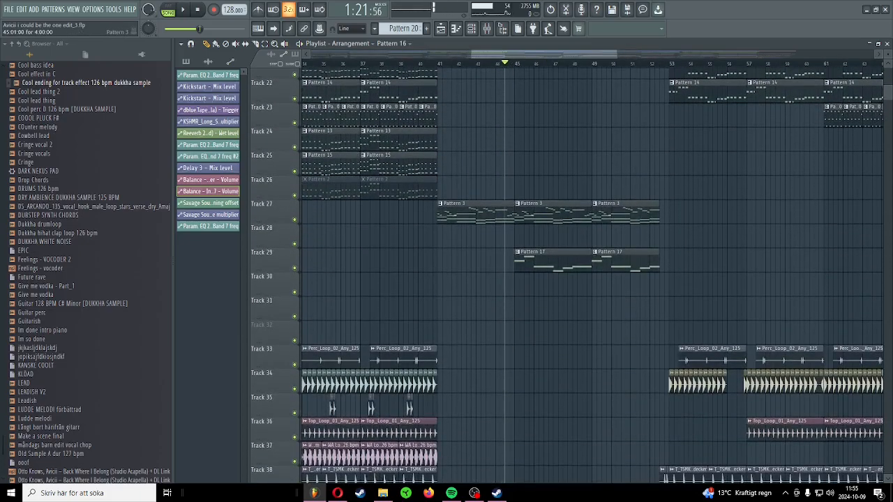
Step: Find the Savage Sounds - LION - Ride 01 clips on Track 51 and listen to them from just before bar 45
scroll(537, 253, "up", 4)
scroll(541, 252, "up", 3)
scroll(543, 252, "up", 3)
scroll(543, 252, "down", 8)
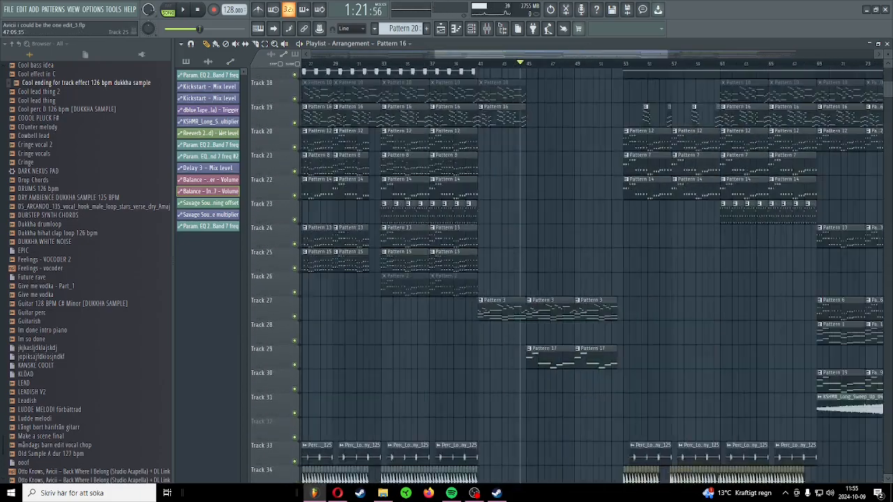
scroll(547, 256, "down", 8)
scroll(531, 380, "up", 8)
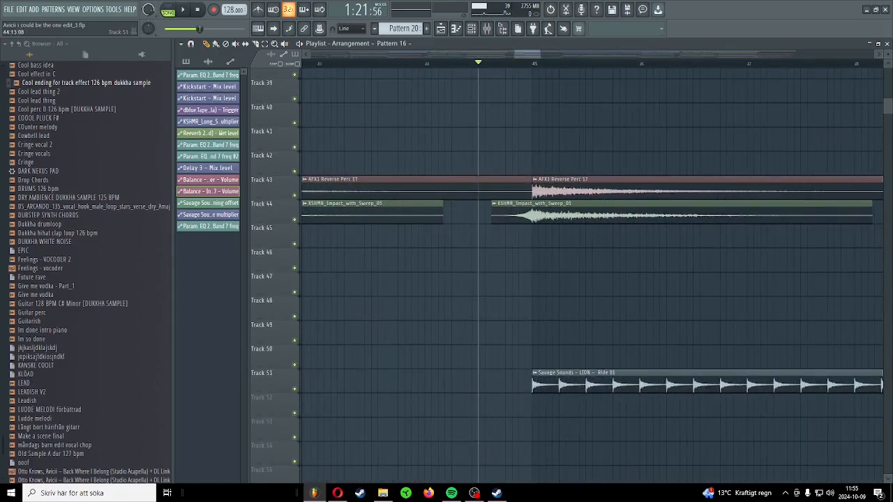
key("space")
Step: Examine the Ride 01 volume multiplier automation on Track 11 between bars 45 and 53
scroll(569, 380, "down", 6)
scroll(569, 321, "up", 4)
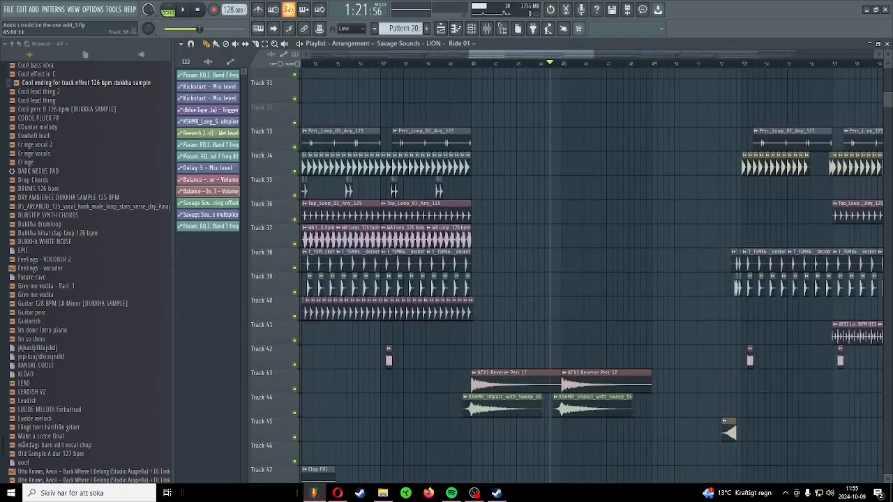
scroll(570, 321, "down", 6)
scroll(570, 279, "up", 3)
scroll(613, 147, "up", 5)
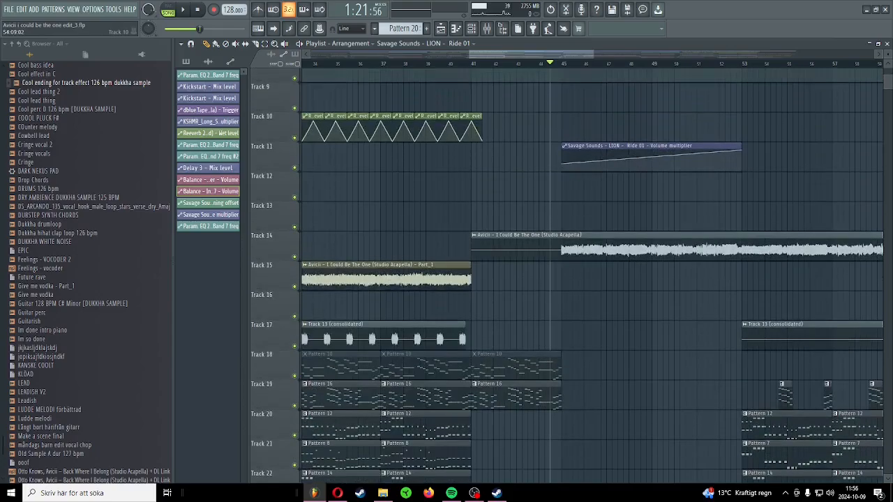
Step: Solo the AFX1 Reverse Perc 17 clip at bar 45 on Track 43 and play it
scroll(617, 230, "down", 4)
scroll(618, 326, "down", 6)
scroll(616, 321, "up", 5)
scroll(593, 328, "down", 3)
scroll(563, 339, "up", 4)
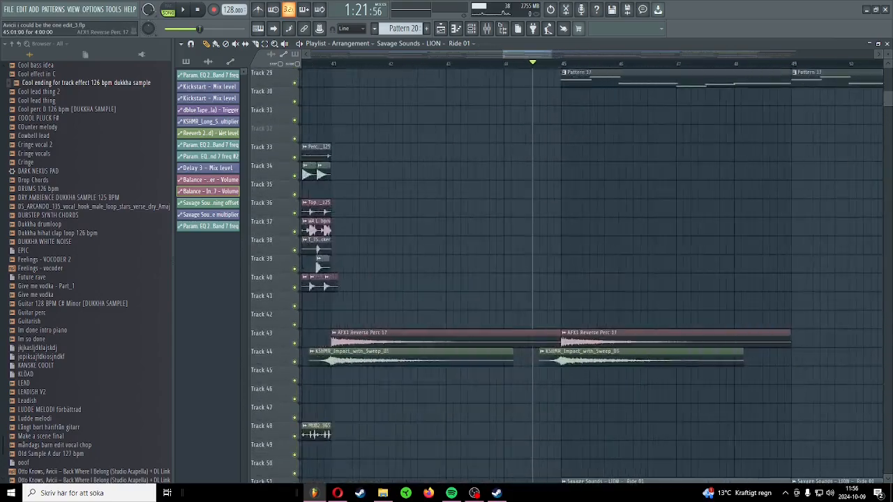
left_click(568, 340)
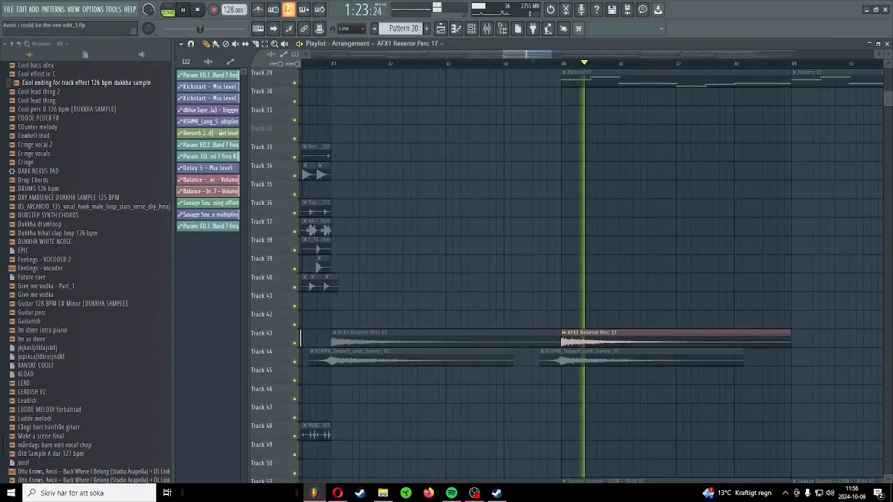
Step: Solo the second KSHMR_Impact_with_Sweep_05 clip on Track 44 during playback, then view and close its sample settings
right_click(540, 359, "alt")
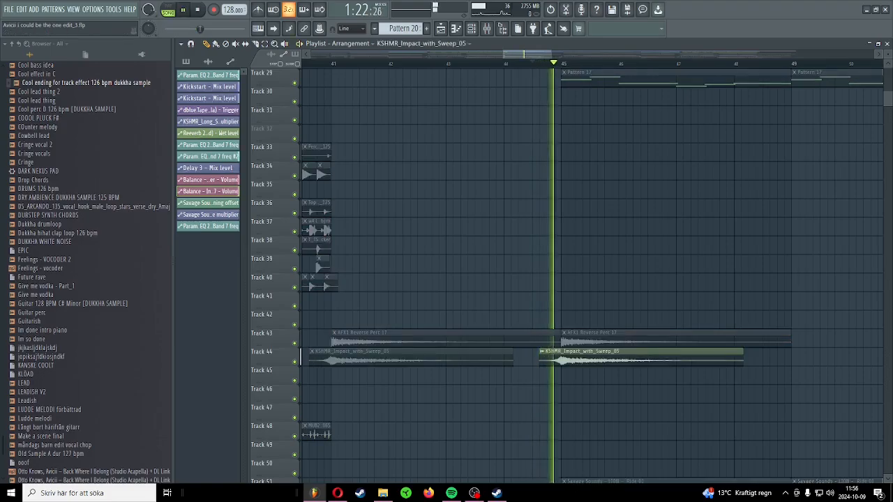
double_click(553, 358)
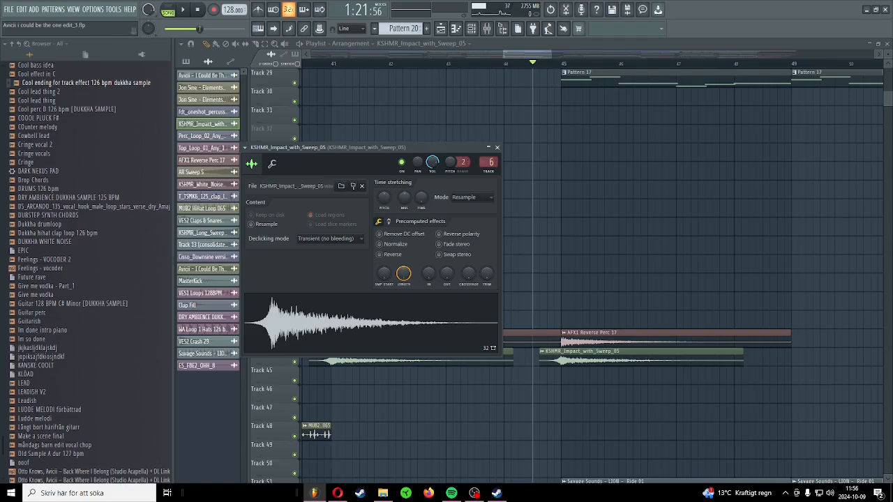
left_click_drag(447, 148, 601, 187)
left_click(652, 187)
Step: Look over the patterns and effects in the arrangement around bars 41 to 53
scroll(660, 244, "down", 3)
scroll(627, 305, "down", 3)
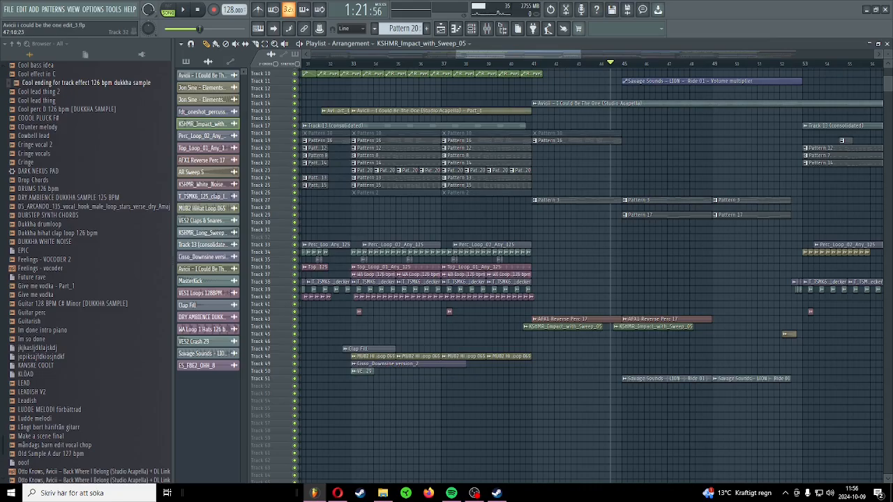
scroll(683, 237, "up", 2)
scroll(683, 236, "up", 3)
scroll(680, 223, "up", 2)
scroll(673, 192, "down", 1)
scroll(673, 187, "down", 3)
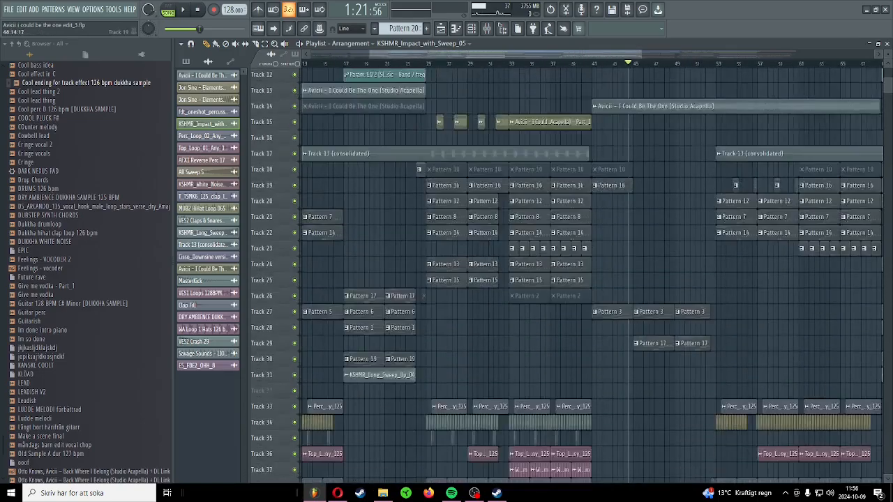
scroll(667, 279, "down", 2)
scroll(668, 279, "up", 3)
scroll(667, 279, "up", 6)
Step: Mark the Pattern 3 clips on Track 27 and Pattern 17 clips on Track 29 from bar 45, and clear the selection
left_click_drag(570, 205, 756, 255)
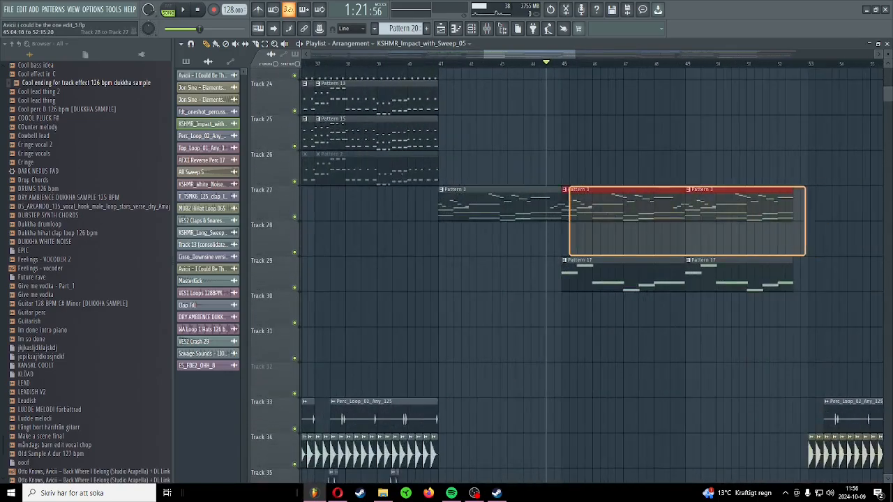
left_click_drag(806, 241, 810, 241)
left_click_drag(813, 205, 608, 240)
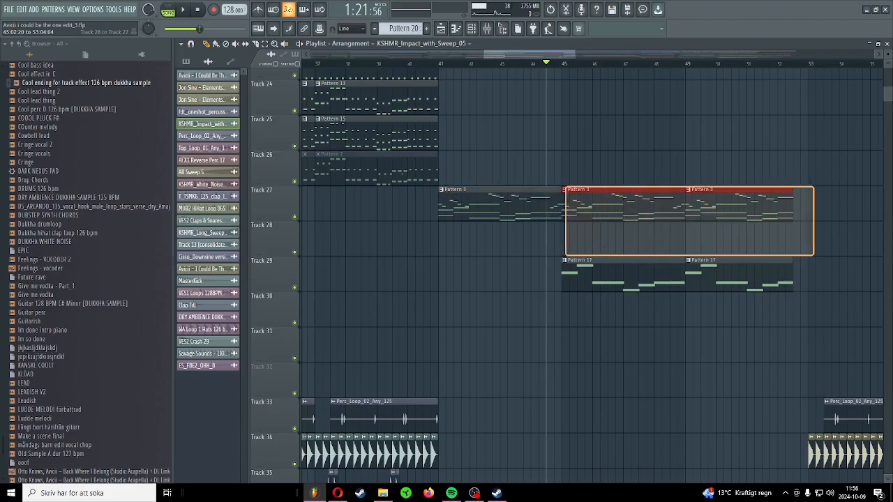
left_click_drag(584, 240, 597, 241)
left_click_drag(550, 274, 789, 276)
left_click(827, 274, "ctrl")
Step: Play the full mix with the impact and reverse percussion effects from just before bar 45, and stop playback
scroll(816, 274, "down", 5)
scroll(789, 274, "down", 5)
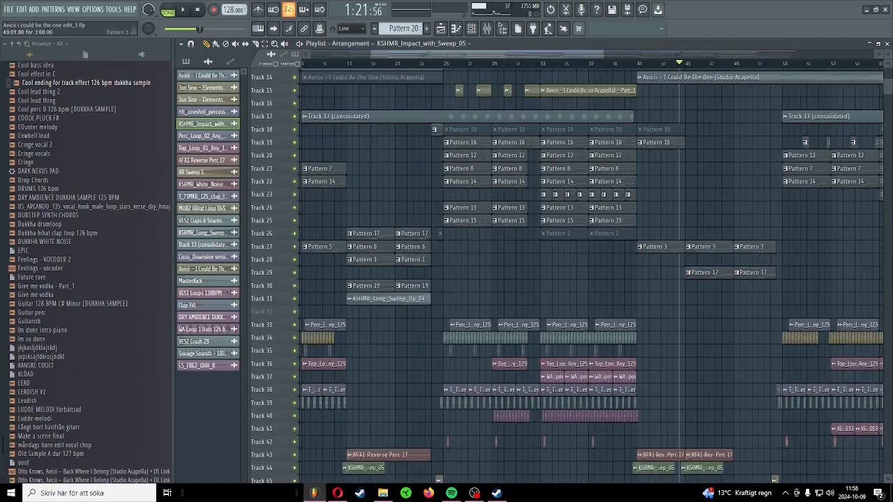
scroll(789, 273, "down", 7)
scroll(786, 273, "up", 5)
key("space")
scroll(788, 279, "up", 4)
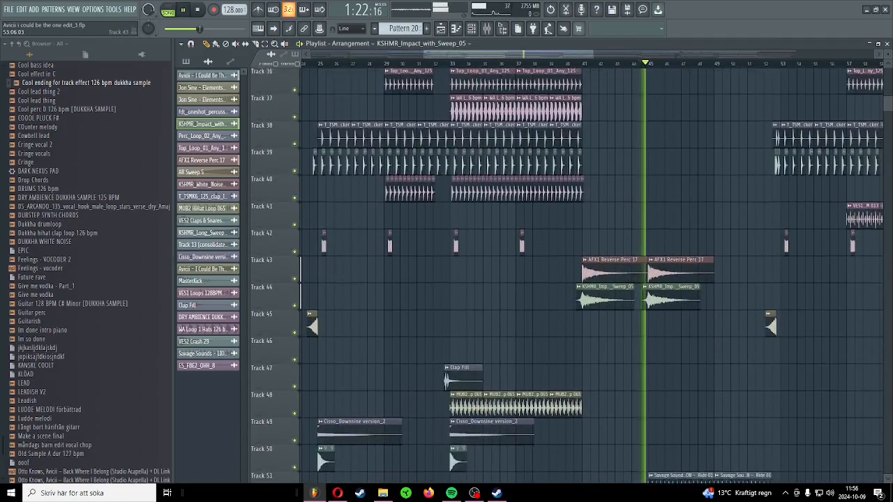
scroll(795, 290, "down", 1)
scroll(809, 349, "up", 8)
key("space")
Step: Solo the AR Sweep 5 clip before bar 53 on Track 45 and listen to it
scroll(809, 357, "down", 2)
scroll(698, 307, "up", 6)
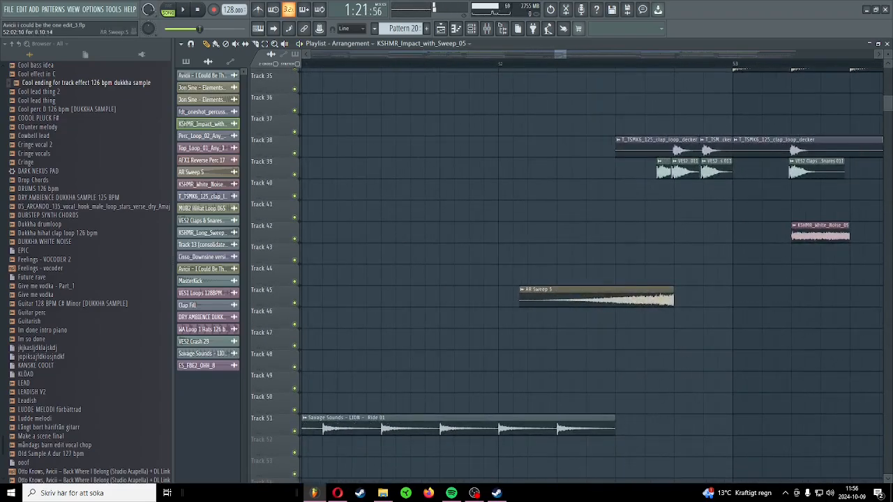
right_click(619, 298, "alt")
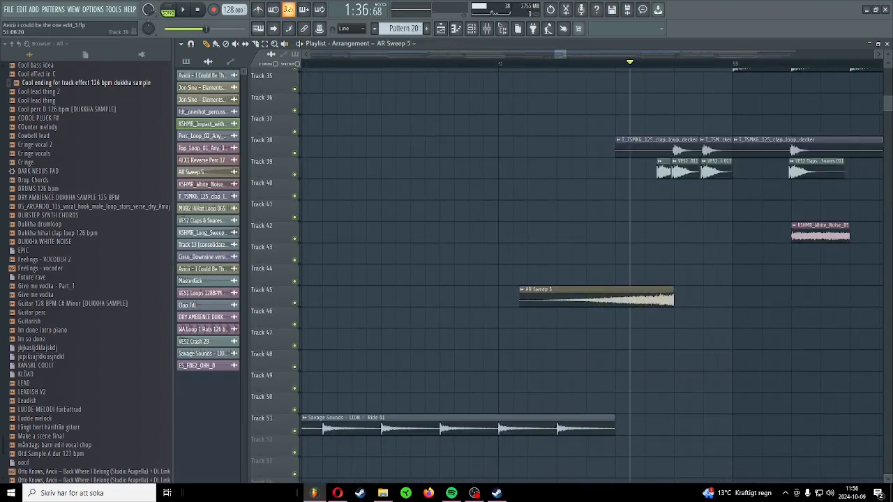
Step: Solo the clap loop and Claps & Snares clips on Tracks 38 and 39 before bar 53, listen to them, and restore all tracks
right_click(294, 174)
left_click(295, 154)
scroll(718, 171, "up", 5)
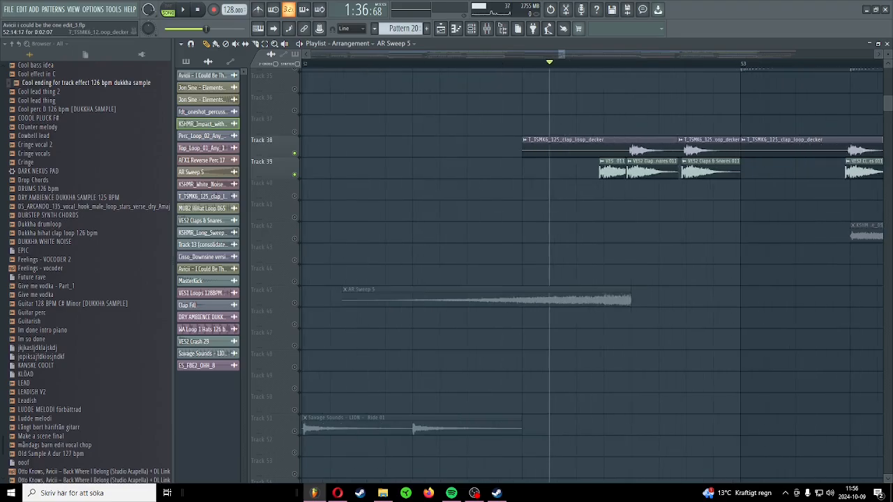
scroll(711, 179, "up", 2)
scroll(627, 202, "down", 1)
scroll(612, 272, "down", 1)
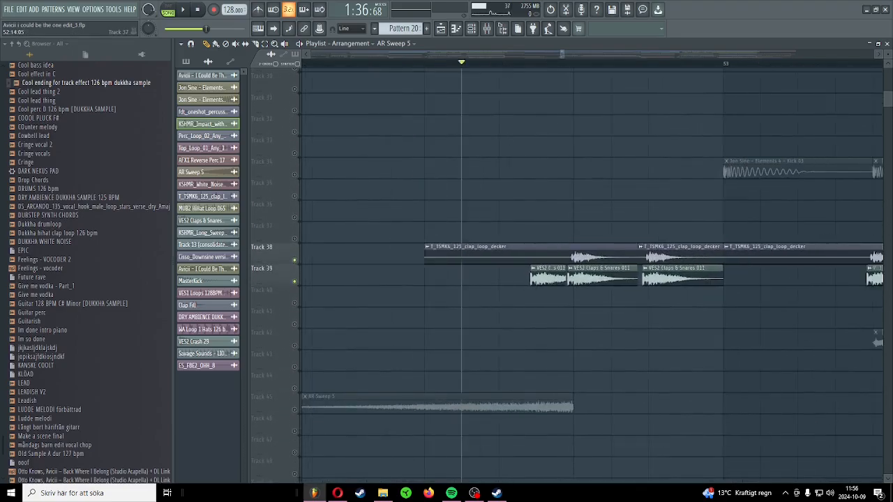
key("space")
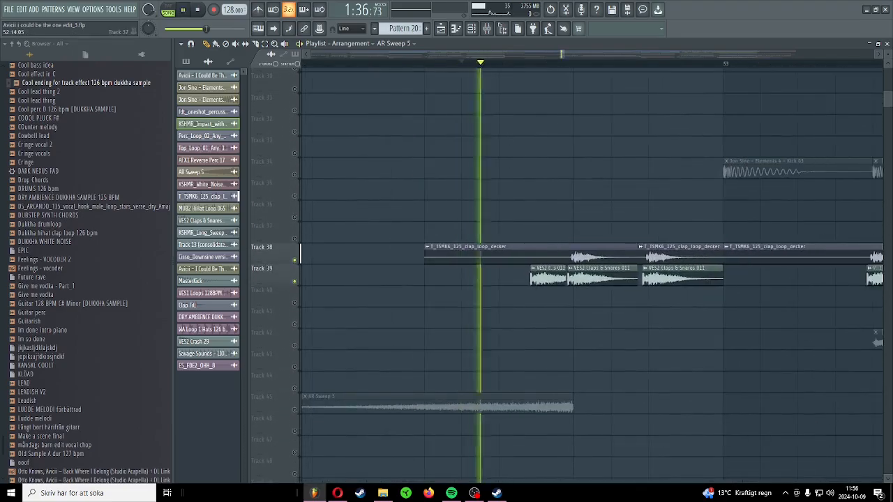
scroll(591, 278, "up", 5)
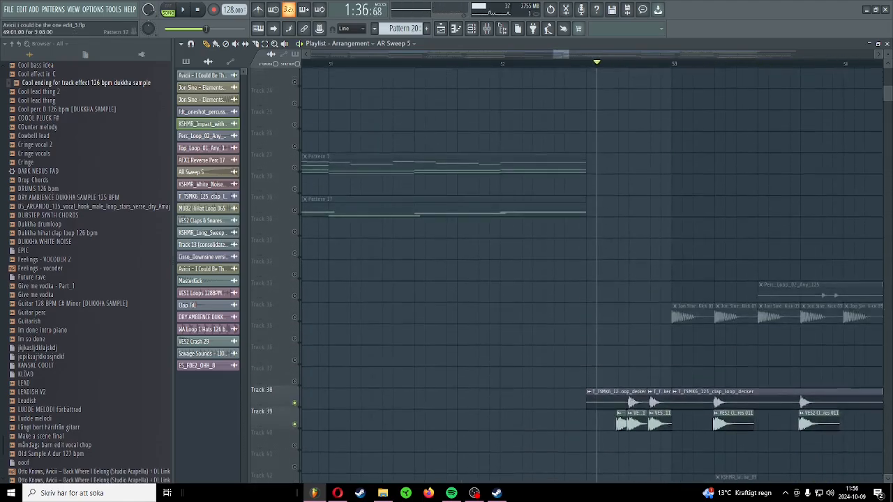
right_click(295, 281)
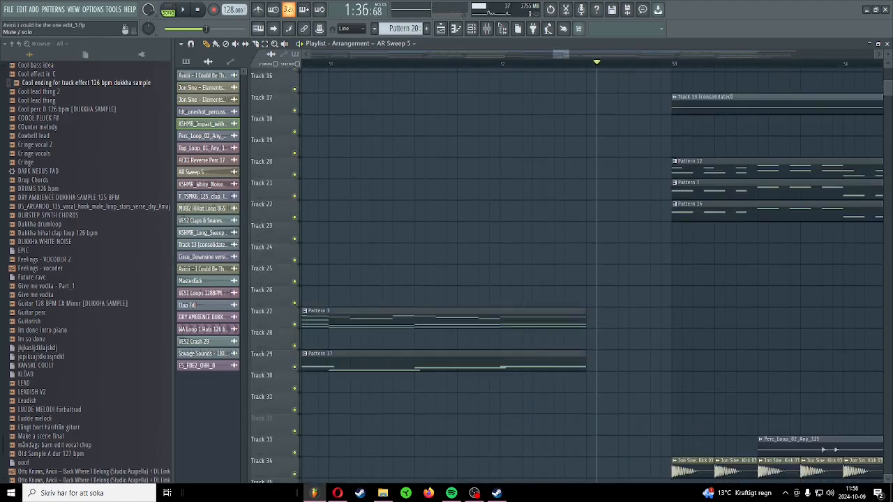
Step: Examine the patterns and percussion layers in the arrangement from bar 53 onward
scroll(661, 276, "down", 3)
scroll(660, 276, "up", 3)
scroll(661, 276, "down", 6)
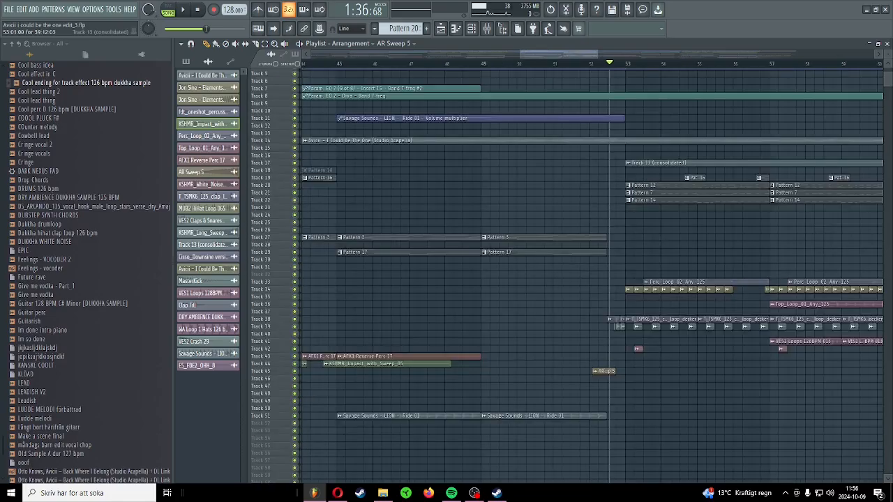
scroll(697, 209, "up", 6)
scroll(614, 216, "down", 3)
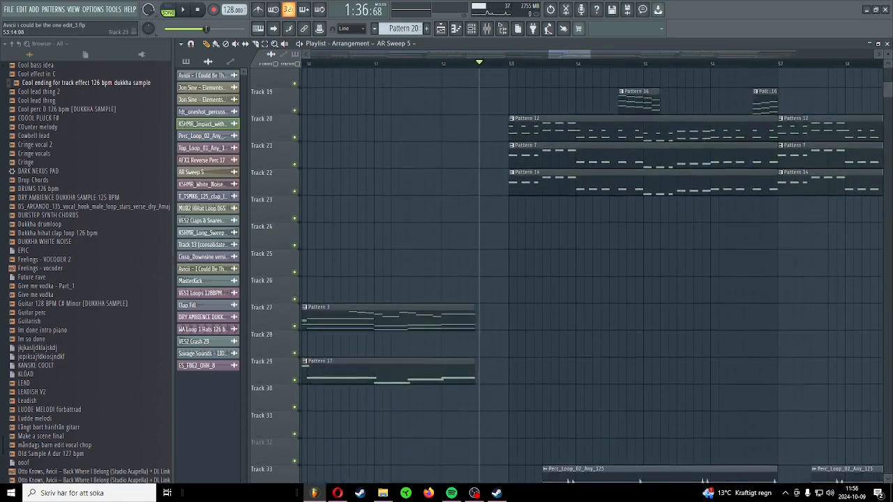
scroll(604, 199, "down", 8)
scroll(603, 209, "up", 2)
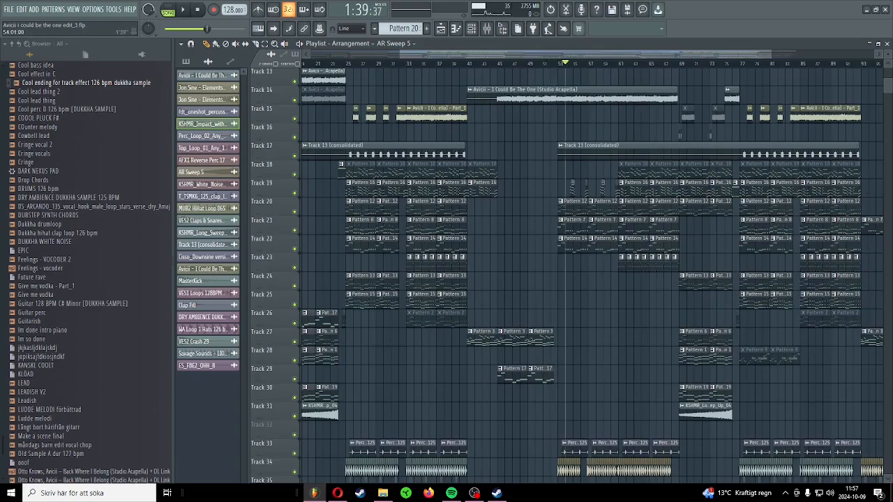
scroll(562, 255, "up", 6)
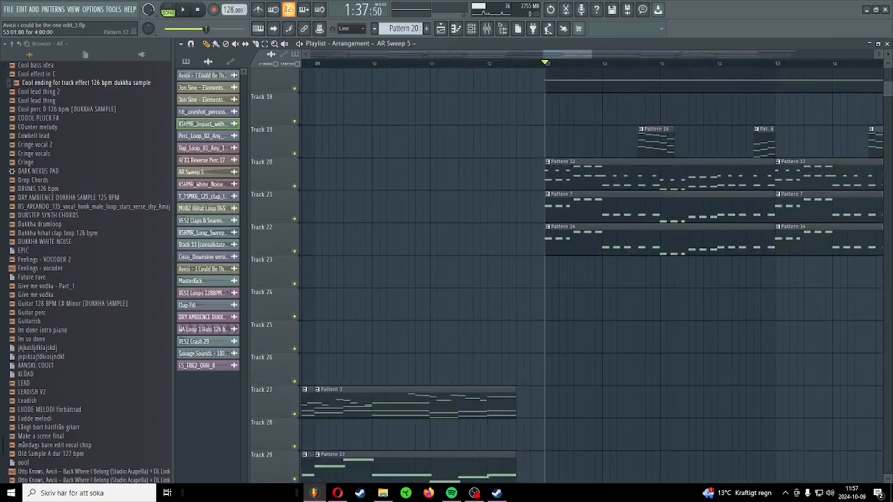
scroll(562, 255, "down", 5)
scroll(563, 254, "down", 5)
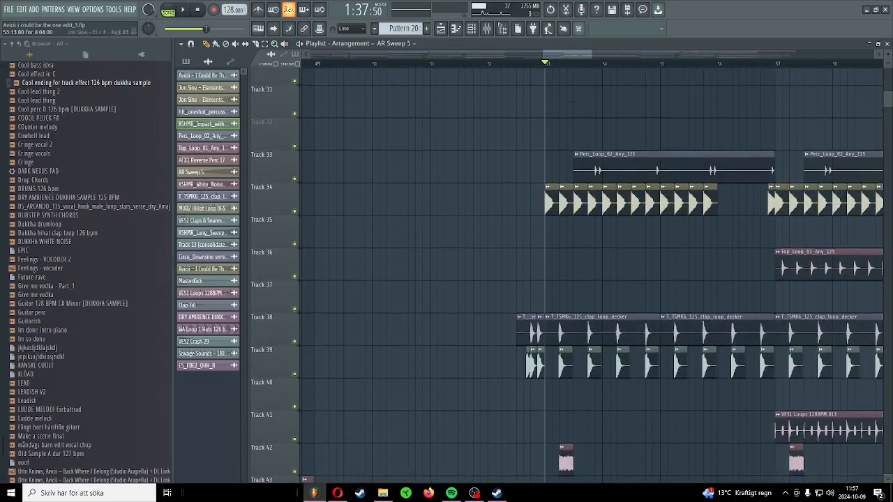
scroll(562, 255, "down", 6)
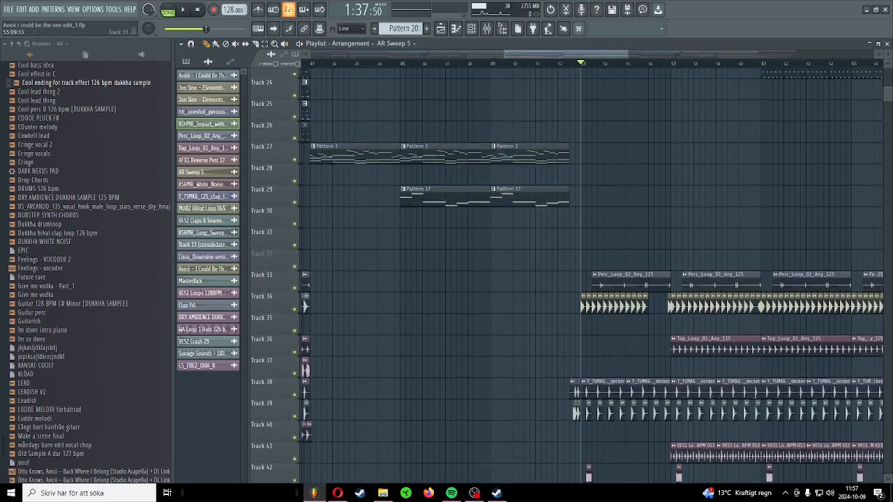
Step: Play the full mix from bar 53 and stop playback
key("space")
scroll(628, 192, "up", 4)
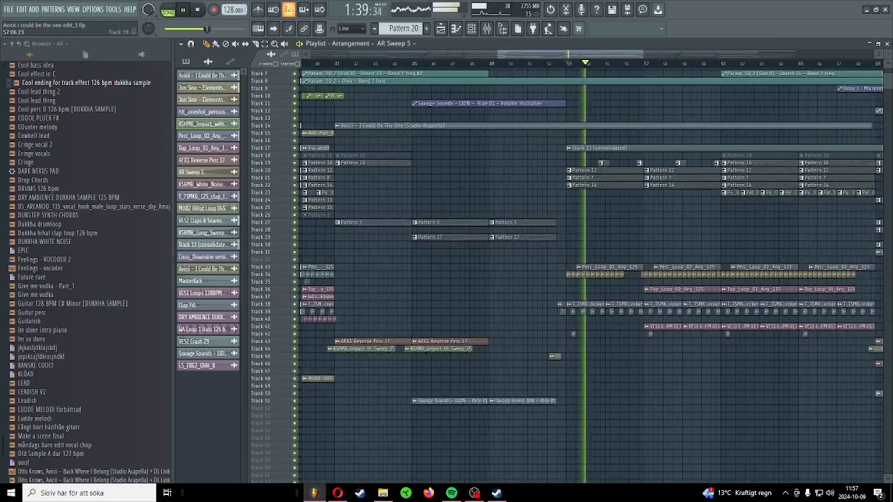
scroll(628, 192, "up", 3)
scroll(628, 202, "up", 5)
scroll(625, 212, "down", 5)
key("space")
scroll(625, 220, "down", 2)
scroll(624, 219, "up", 7)
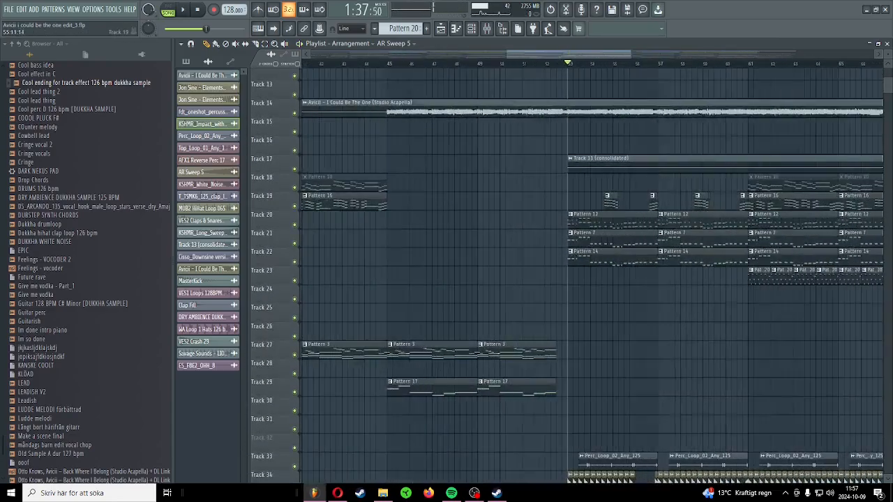
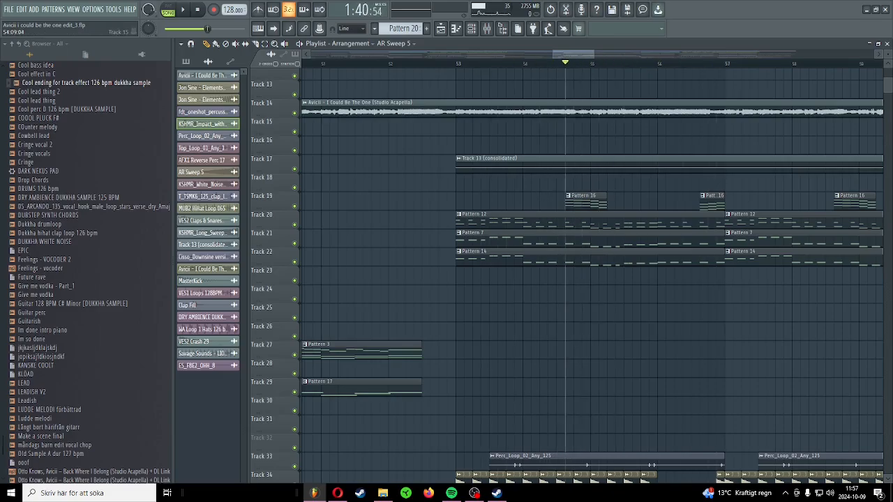
Step: Mute the Studio Acapella vocal on Track 14, play the section from bar 53 past bar 57, and stop playback
scroll(488, 181, "up", 4)
left_click(295, 243)
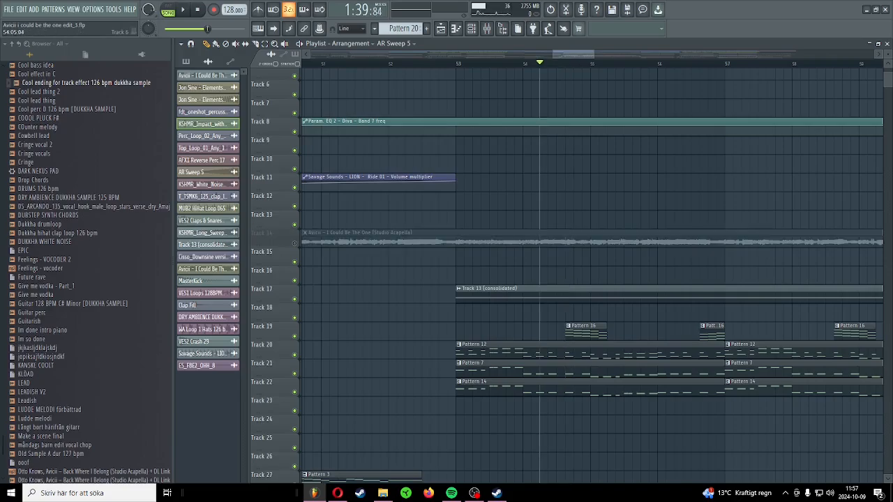
scroll(489, 209, "down", 3)
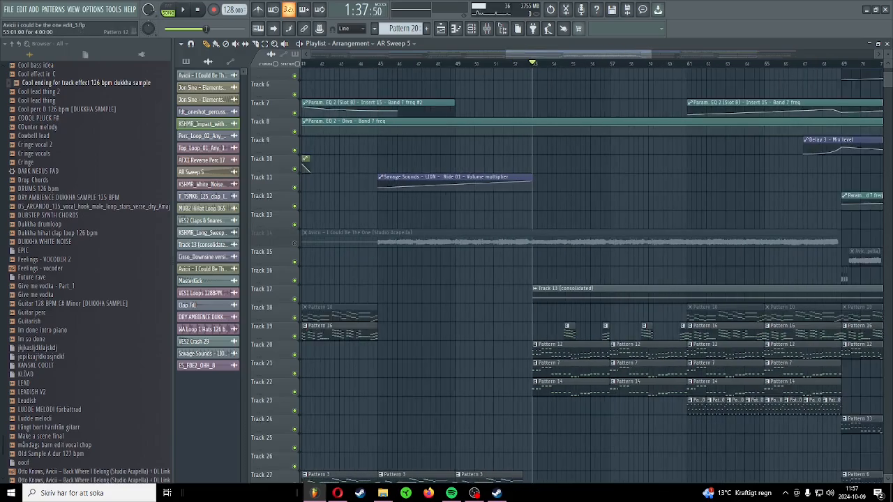
key("space")
scroll(570, 351, "up", 2)
scroll(570, 350, "down", 2)
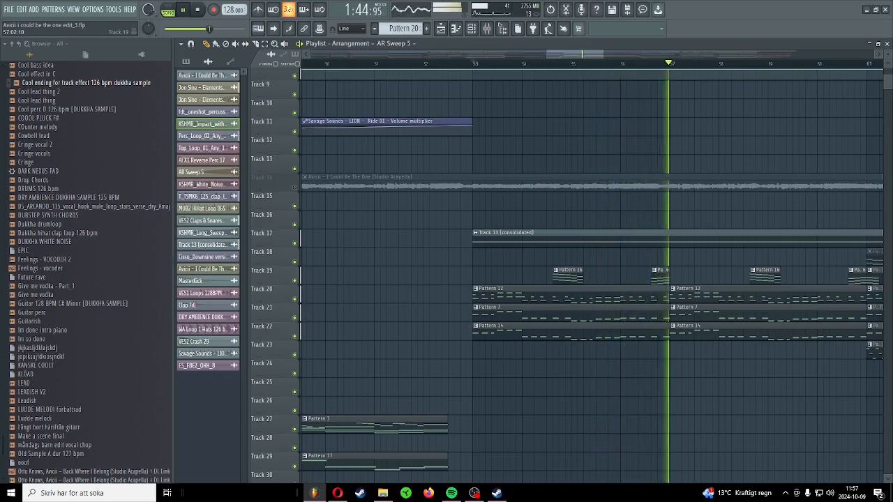
scroll(586, 272, "down", 6)
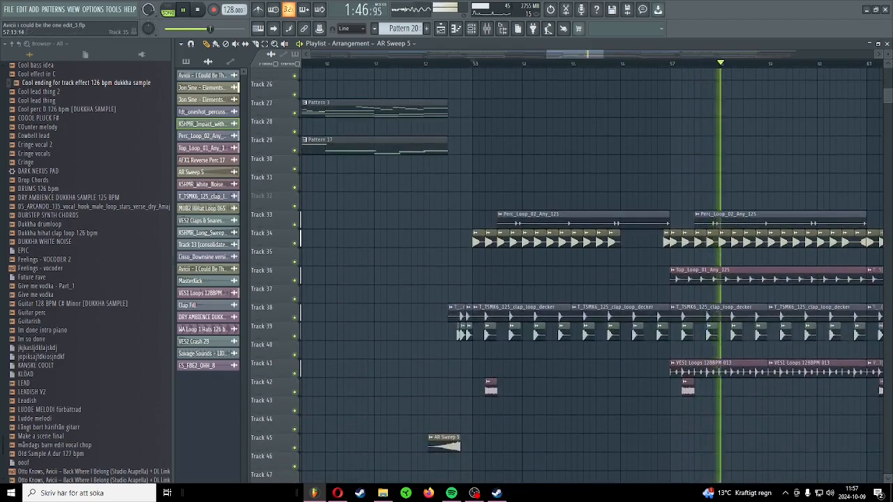
key("space")
Step: Mute the Pattern 16 clips on Track 19 and listen to the section from bar 53 without them
scroll(586, 272, "up", 5)
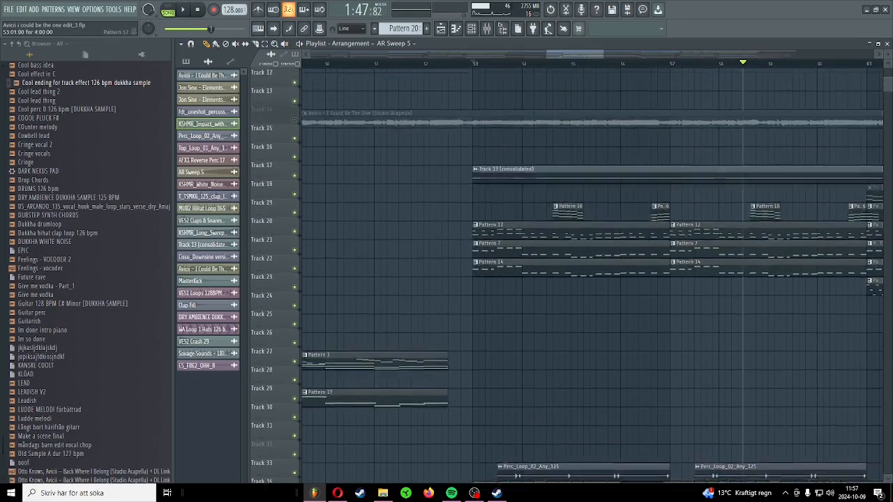
left_click(294, 224)
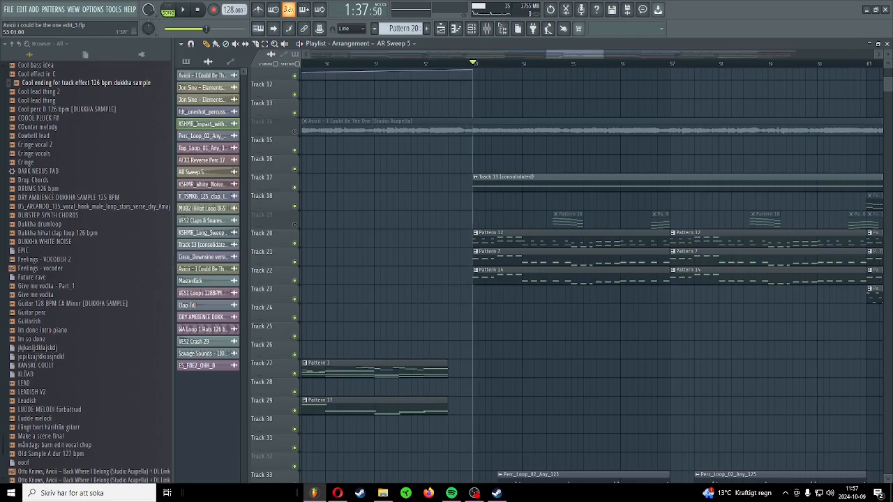
scroll(508, 168, "down", 5)
scroll(530, 168, "down", 4)
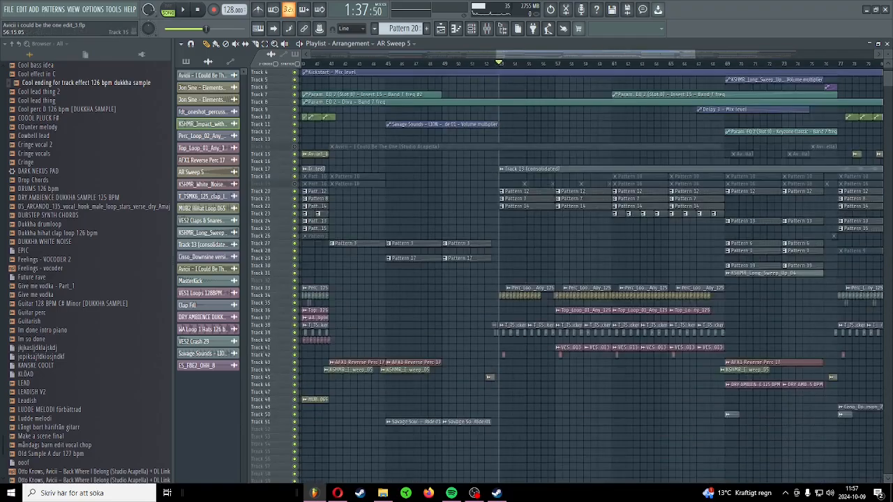
scroll(558, 175, "down", 2)
key("space")
scroll(548, 177, "up", 7)
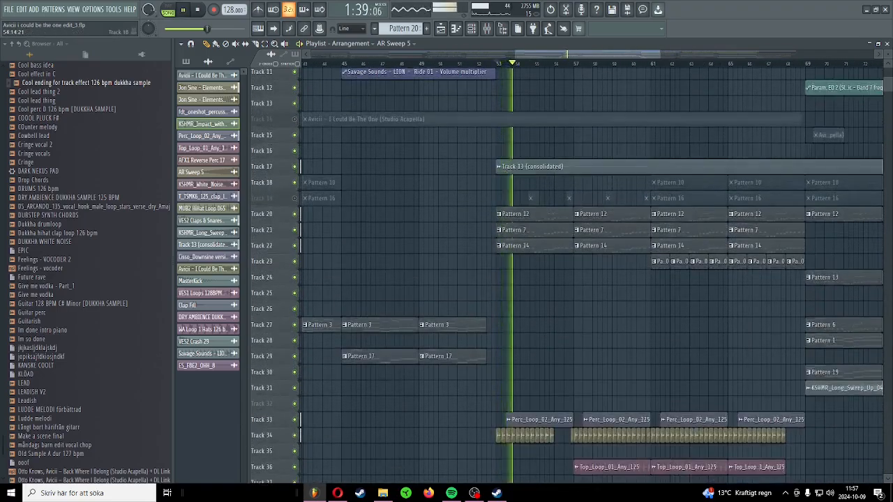
scroll(536, 179, "up", 3)
scroll(537, 179, "up", 2)
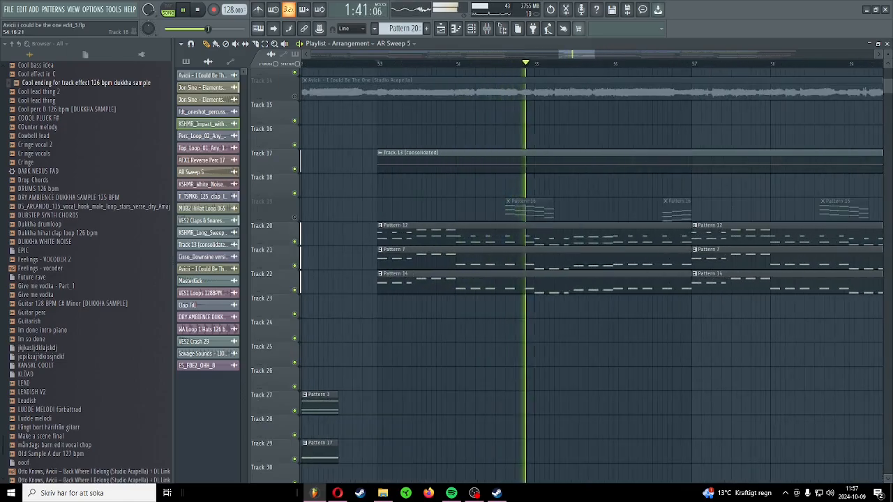
key("space")
Step: Unmute Track 19 and play the section again from bar 53 with the Pattern 16 clips, and stop playback
left_click(295, 217)
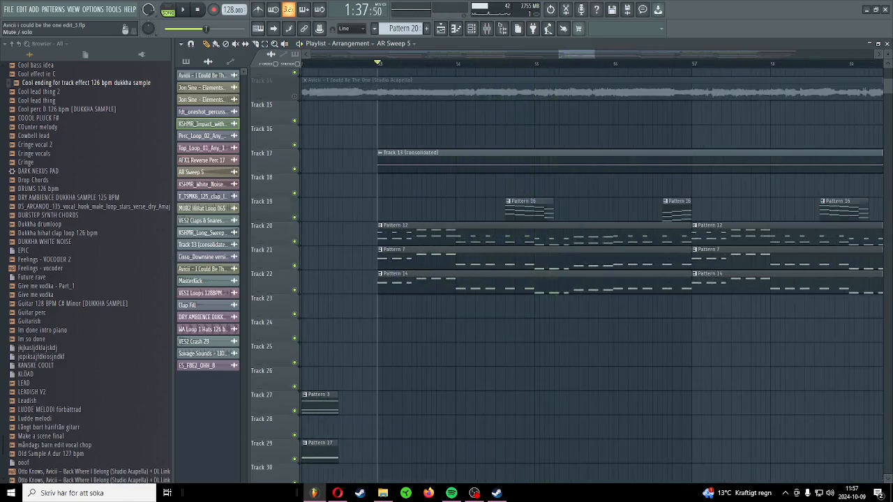
key("space")
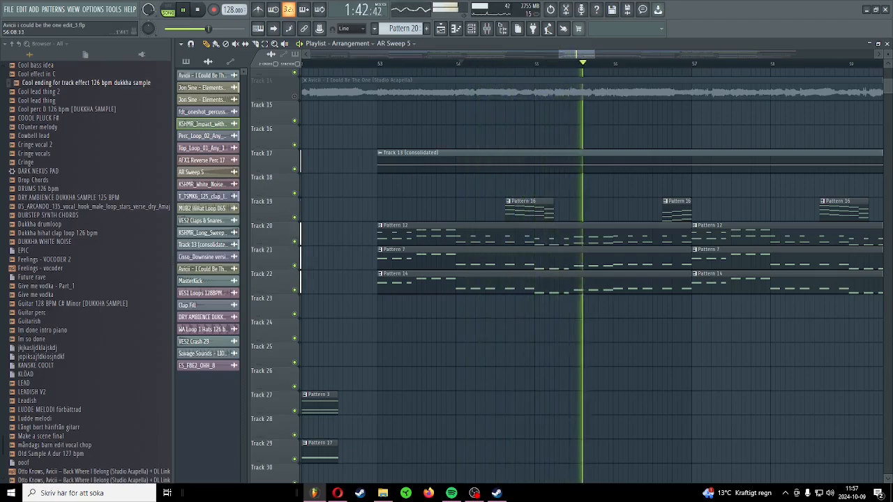
scroll(662, 94, "down", 5)
scroll(698, 210, "down", 6)
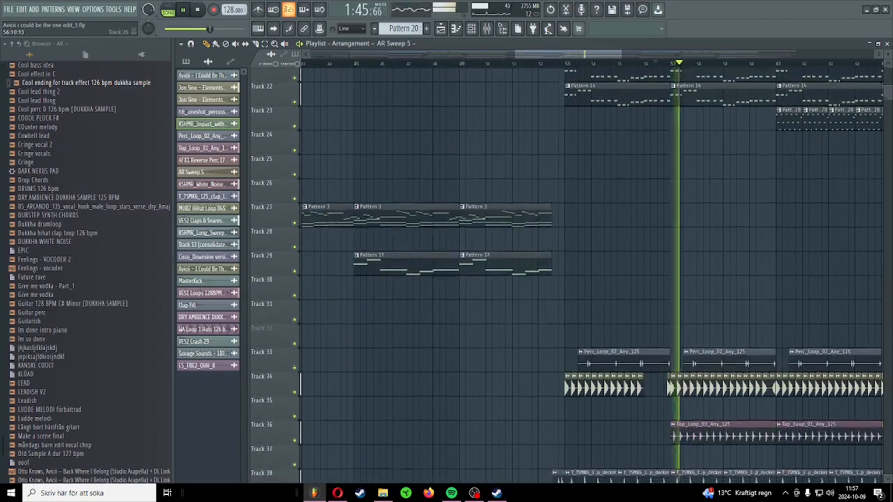
scroll(767, 272, "down", 3)
scroll(780, 275, "up", 4)
key("space")
Step: Solo the VES1 Loops 128BPM 013 clip at bar 57 on Track 41, listen to it, and restore the other clips
scroll(779, 274, "up", 1)
scroll(761, 256, "down", 3)
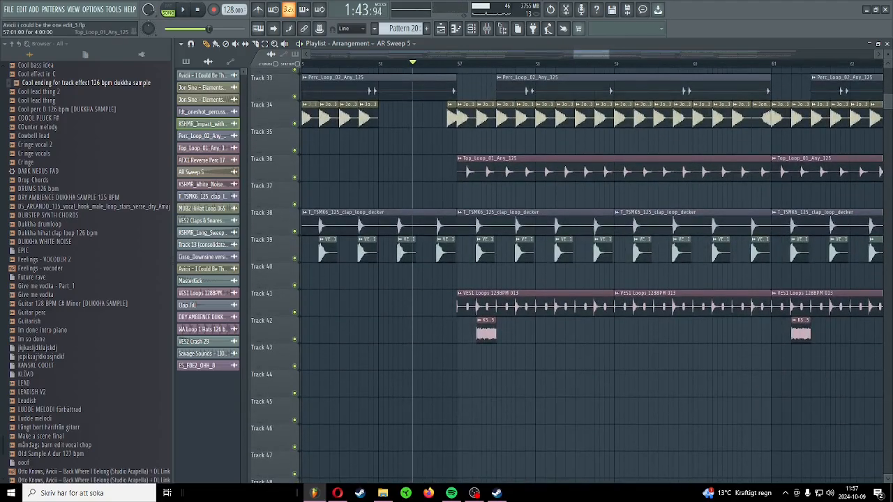
scroll(509, 305, "down", 6)
scroll(513, 305, "up", 4)
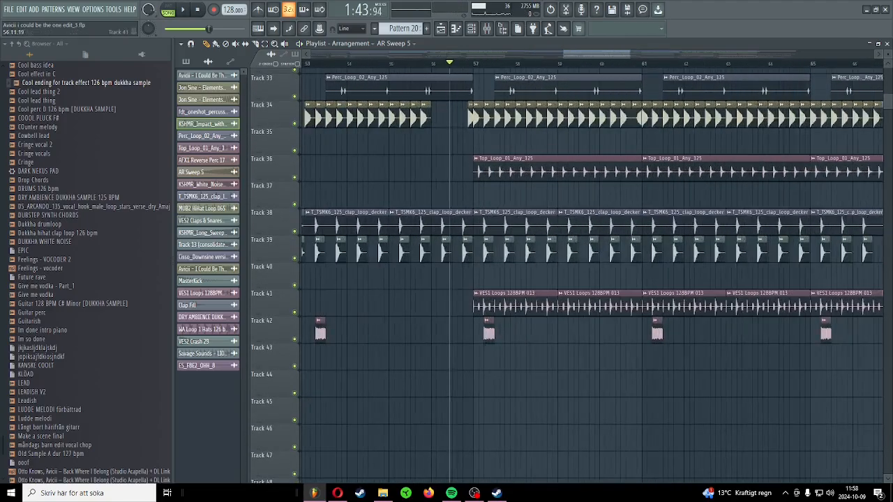
key("alt+m")
right_click(468, 305, "alt")
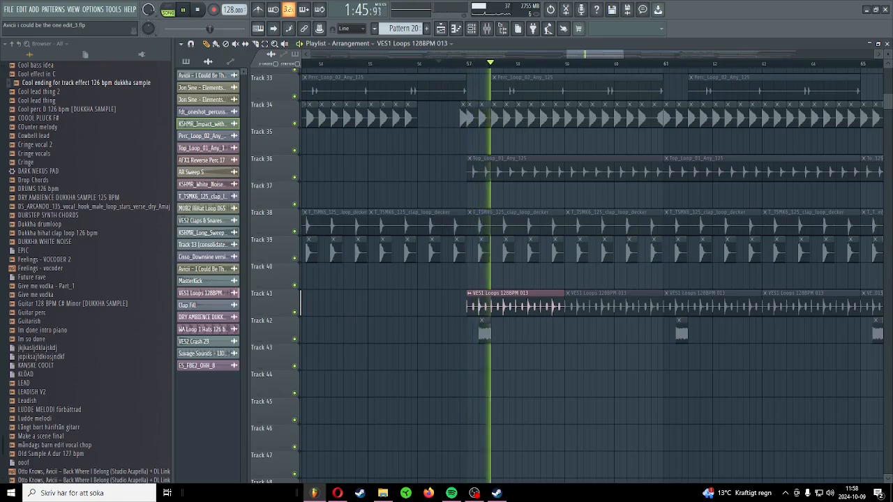
scroll(579, 279, "down", 5)
scroll(698, 272, "up", 10)
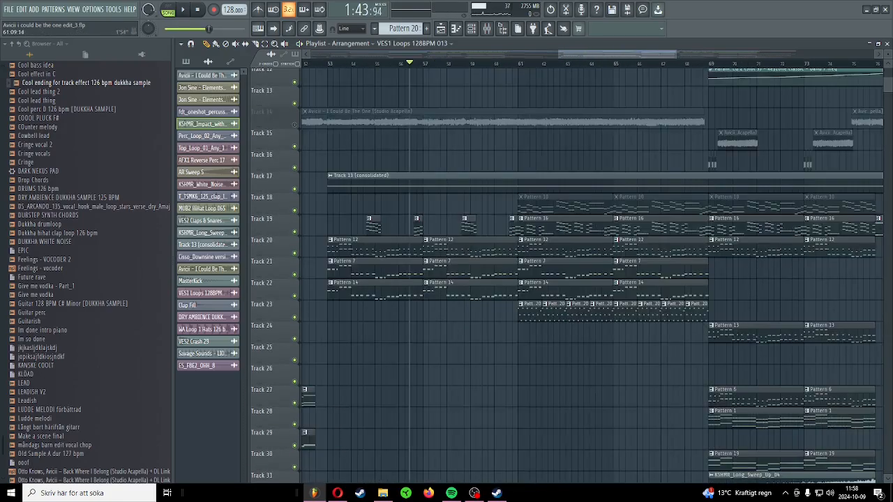
Step: Look over the layers from bar 61 to the break before bar 77, and place the playhead at bar 69
left_click_drag(530, 64, 667, 64)
key("ctrl+d")
scroll(627, 179, "down", 6)
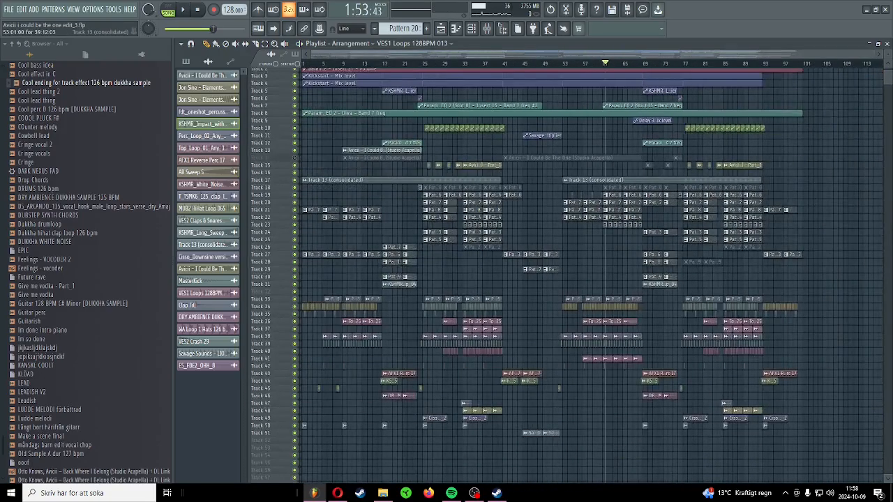
scroll(680, 194, "up", 6)
scroll(680, 192, "down", 6)
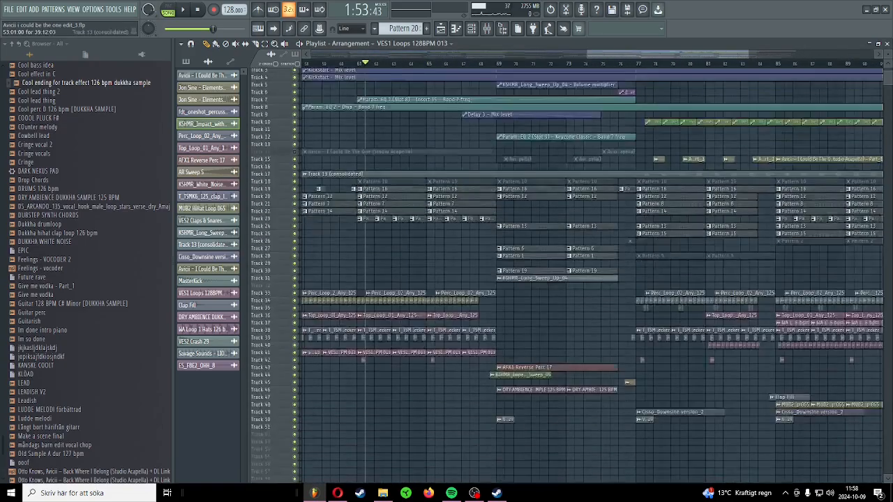
scroll(618, 210, "up", 4)
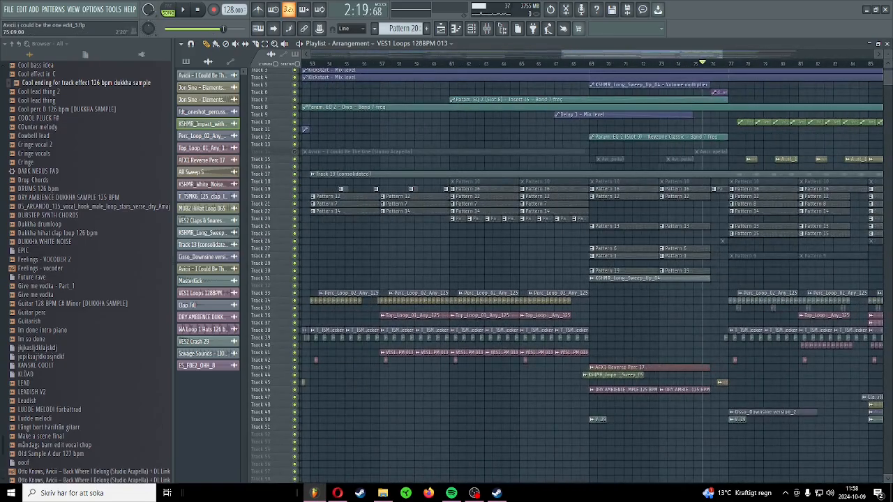
scroll(614, 124, "up", 3)
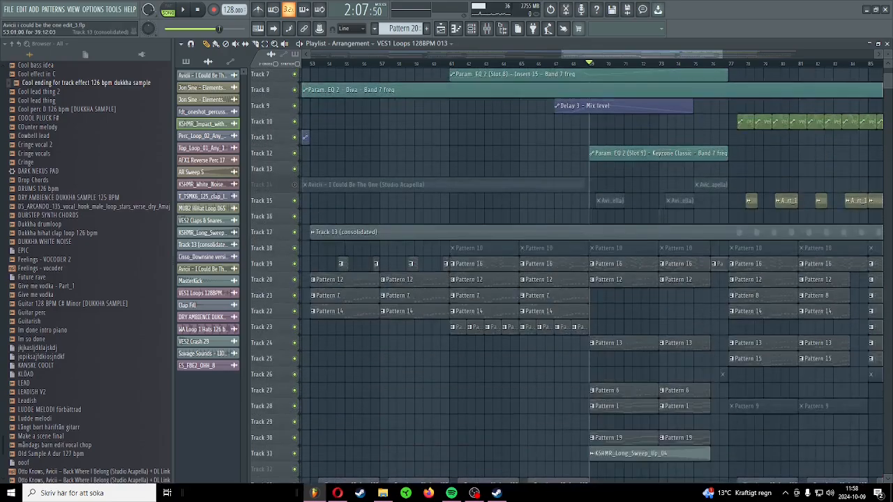
scroll(635, 226, "down", 5)
scroll(677, 240, "up", 4)
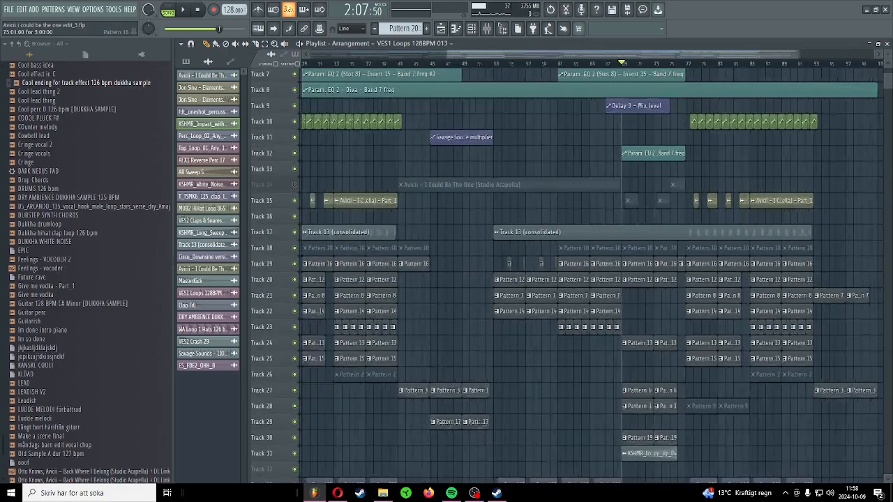
Step: Unmute Track 14 with the Avicii - I Could Be The One studio acapella
scroll(676, 241, "up", 3)
scroll(642, 240, "up", 3)
scroll(558, 307, "up", 5)
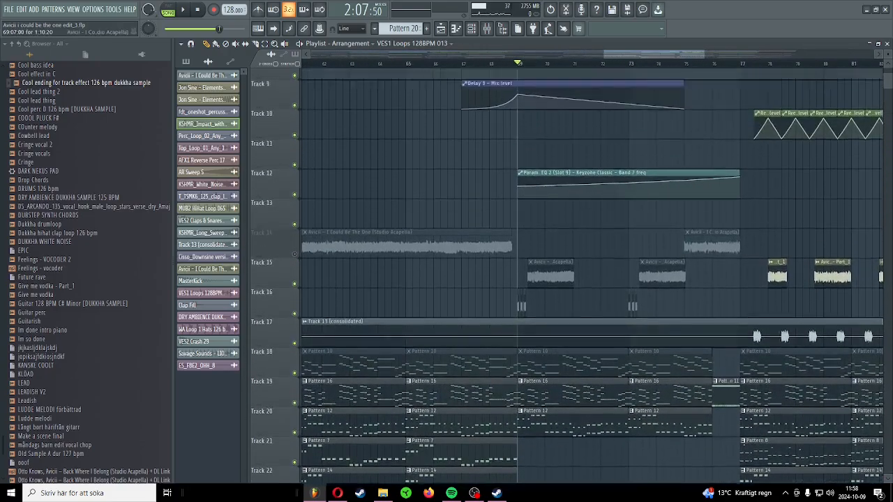
scroll(556, 293, "down", 2)
scroll(562, 265, "down", 3)
scroll(566, 256, "down", 1)
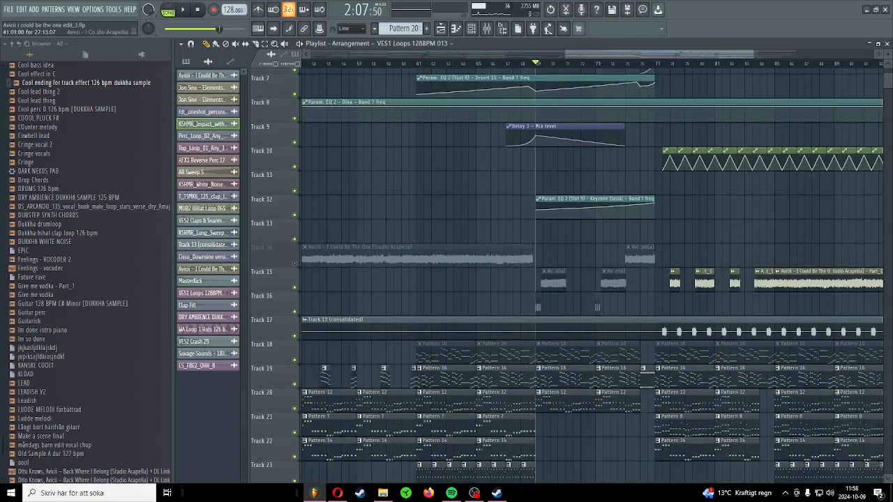
left_click(294, 263)
scroll(541, 275, "down", 3)
scroll(538, 279, "up", 5)
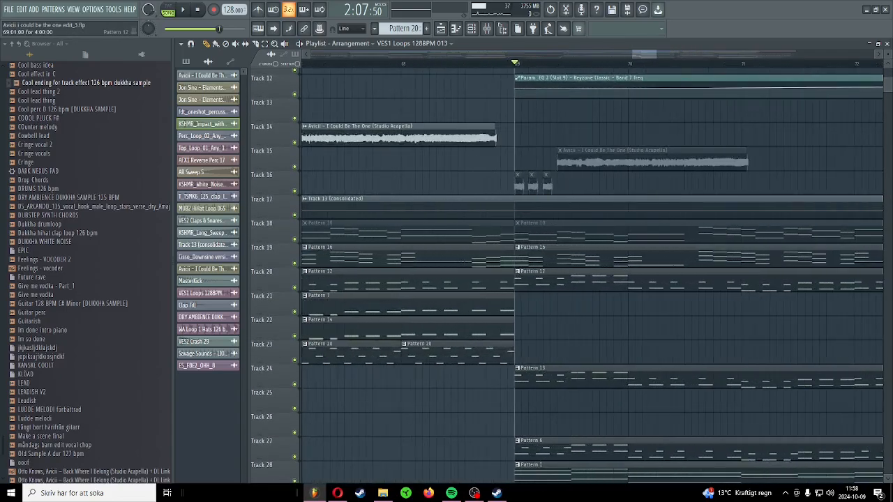
Step: Solo the Pattern 16 clips on Track 19, listen to them from bar 69, and restore the other clips
scroll(531, 275, "down", 3)
right_click(531, 257, "alt")
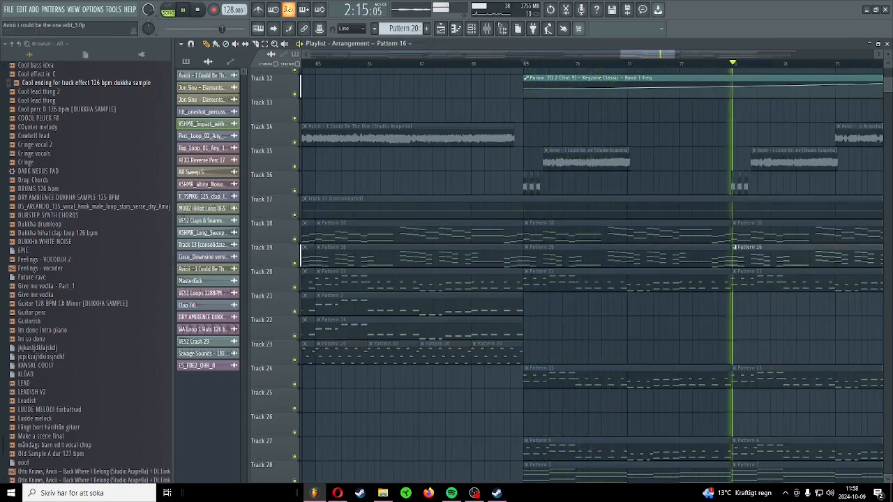
key("space")
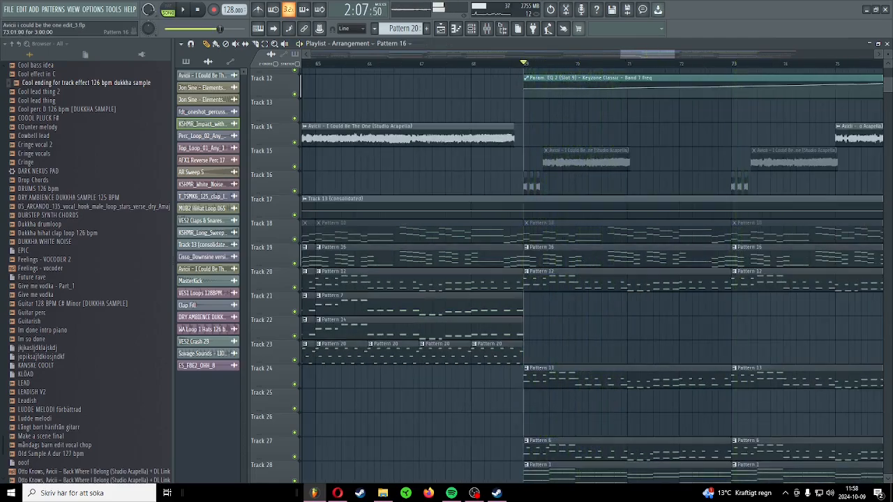
key("space")
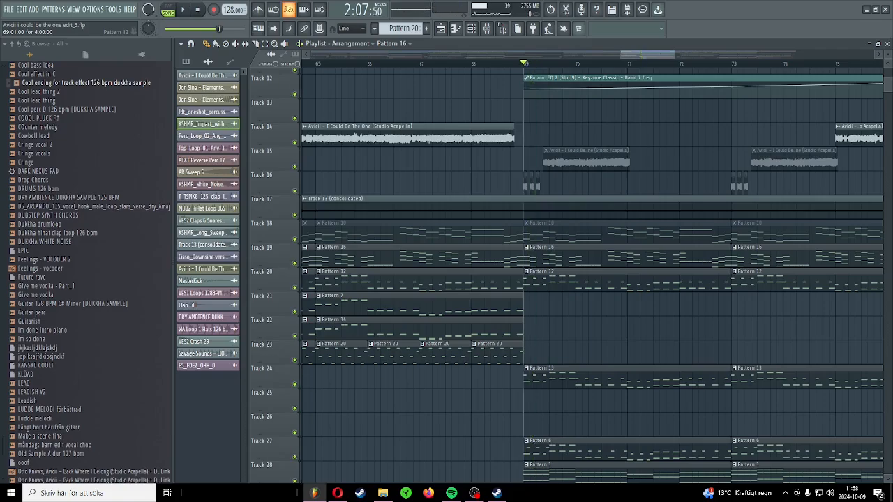
Step: Look over the vocal, pattern and automation layers between bars 69 and 77, and place the playhead within bar 74
scroll(670, 234, "down", 4)
scroll(722, 238, "up", 2)
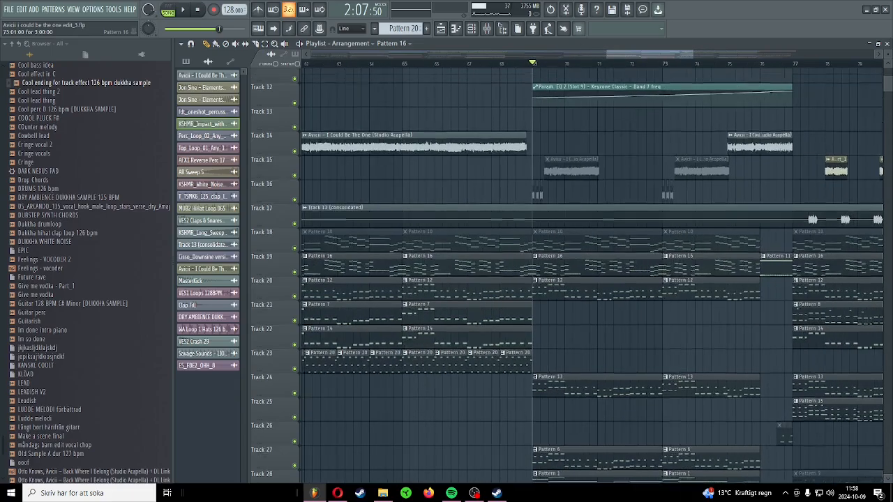
scroll(579, 258, "up", 4)
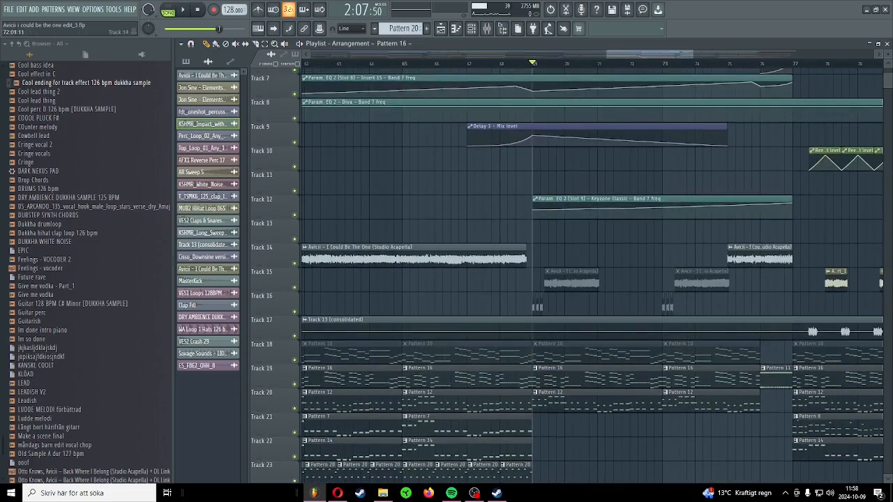
scroll(665, 279, "down", 2)
scroll(791, 230, "up", 3)
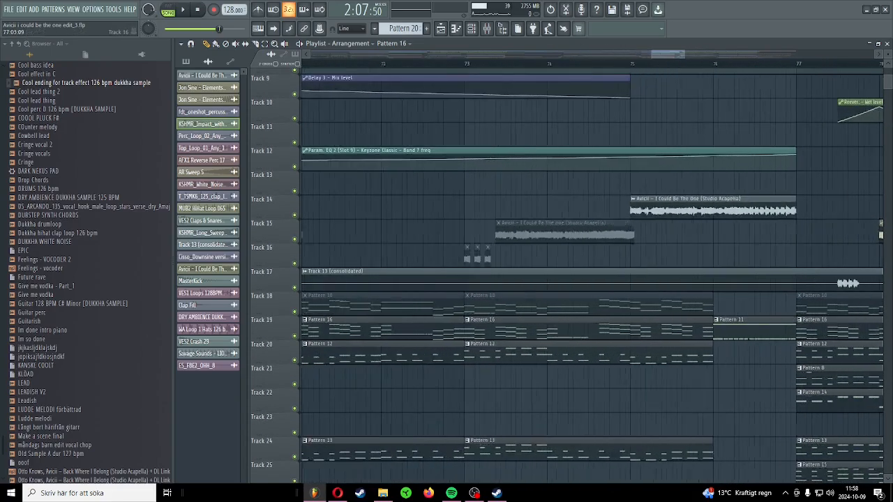
scroll(565, 126, "left", 2)
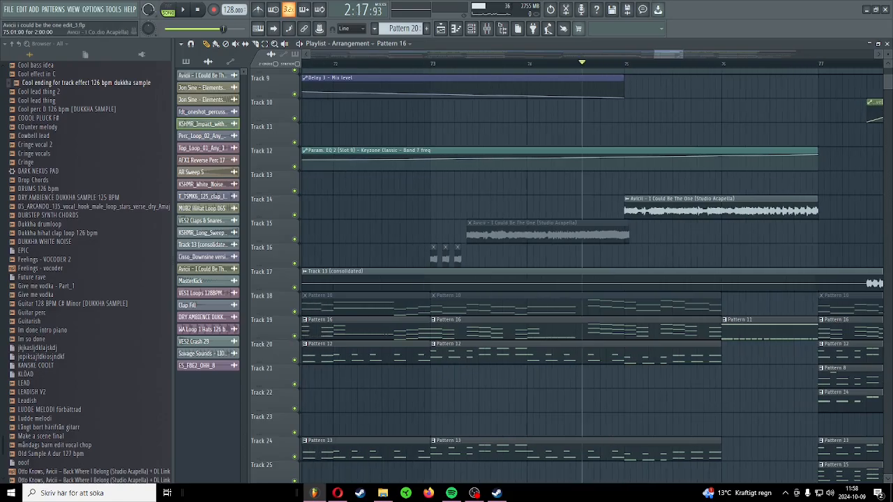
scroll(633, 206, "down", 2)
scroll(625, 206, "down", 4)
scroll(655, 205, "down", 1)
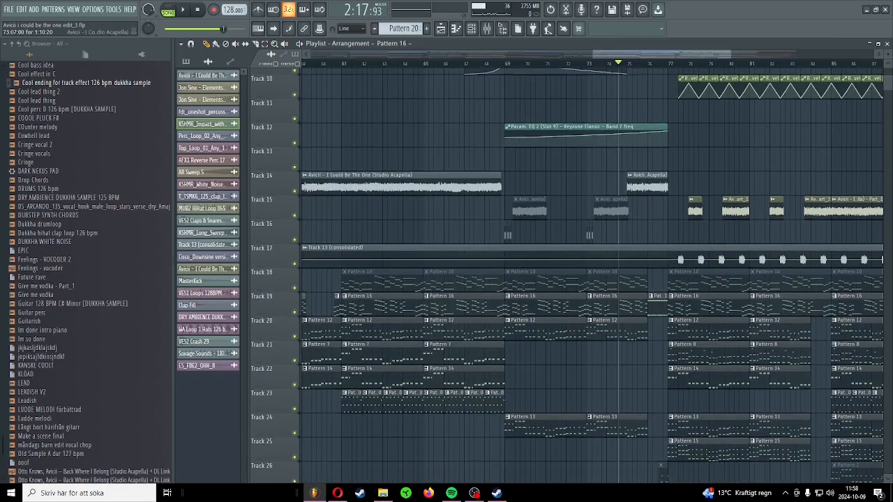
scroll(660, 204, "down", 2)
scroll(660, 377, "up", 4)
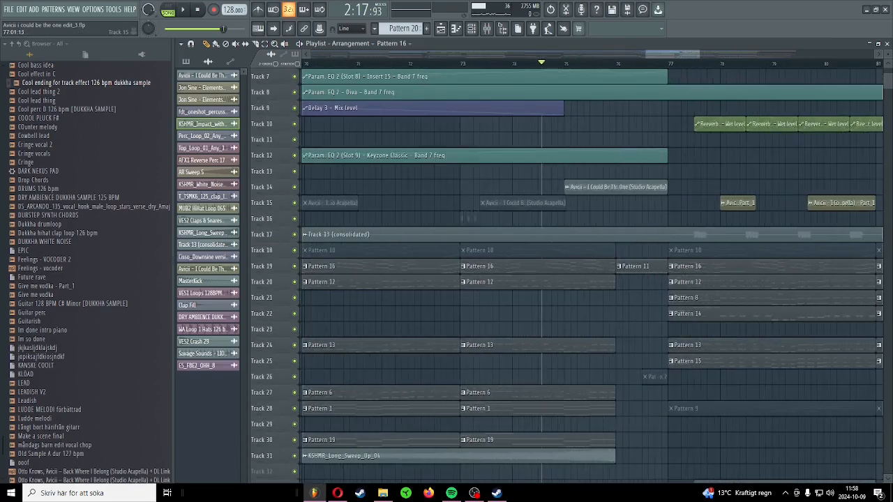
Step: Play the end of the build-up from bar 74 into the drop at bar 77, and stop playback
key("space")
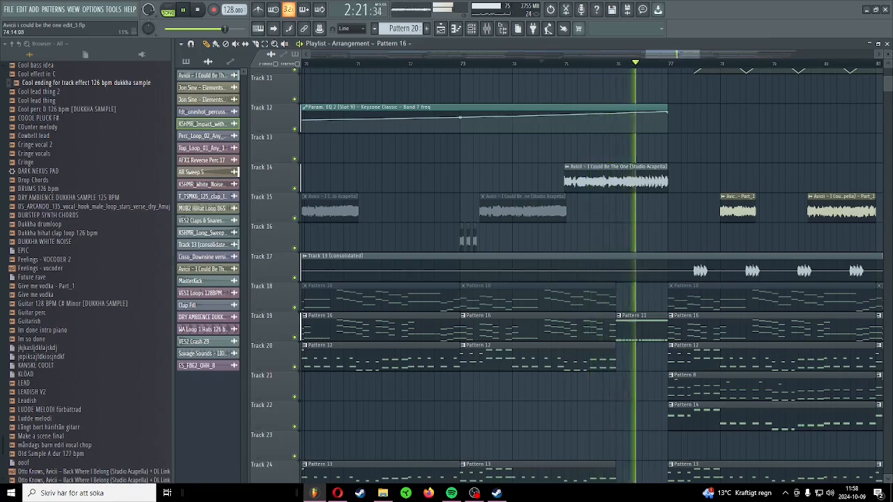
scroll(648, 438, "down", 3)
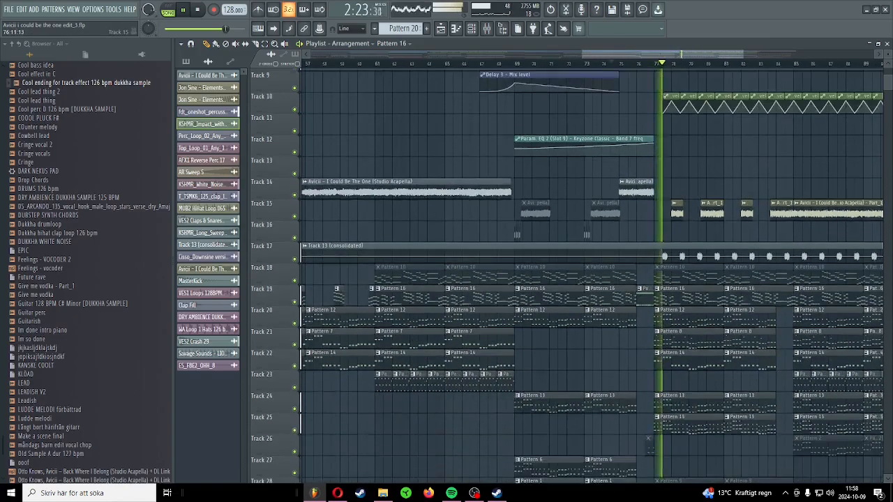
scroll(650, 212, "down", 3)
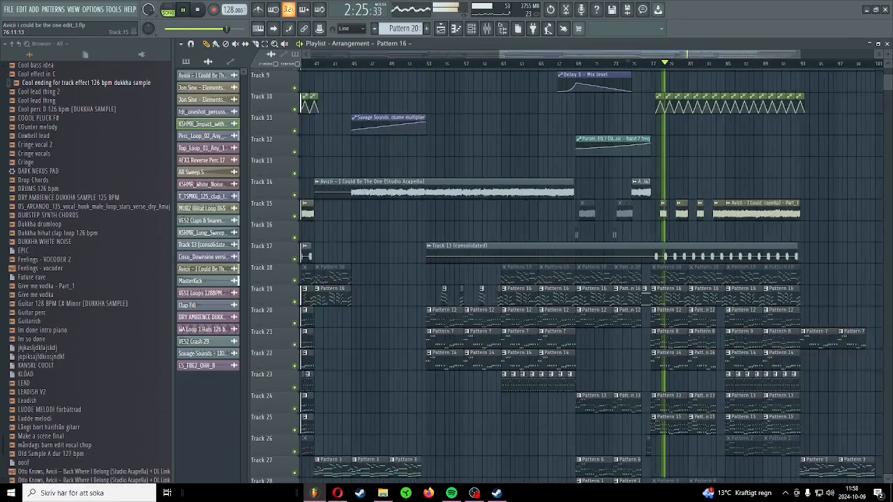
scroll(650, 212, "down", 3)
key("space")
Step: Look over the second drop's pattern, vocal and percussion layers from bar 77 to bar 93 against the whole arrangement
scroll(715, 283, "up", 3)
scroll(711, 282, "up", 3)
scroll(704, 279, "down", 5)
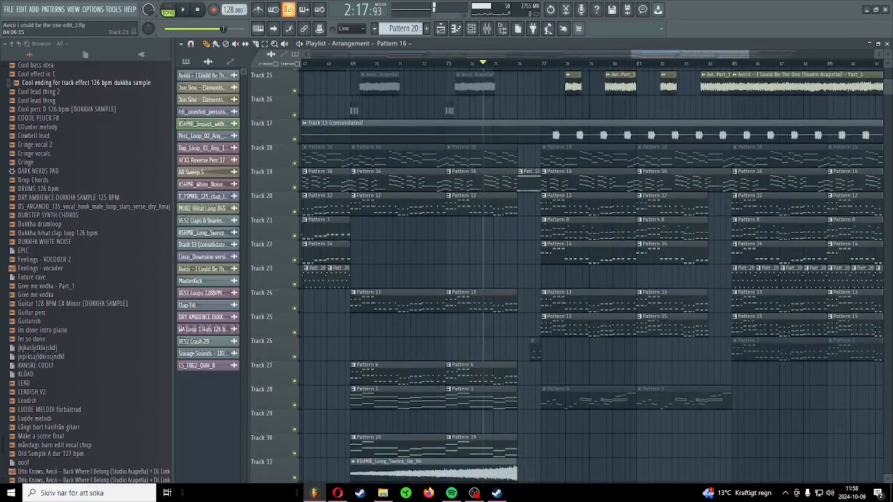
scroll(708, 277, "up", 5)
scroll(680, 255, "down", 4)
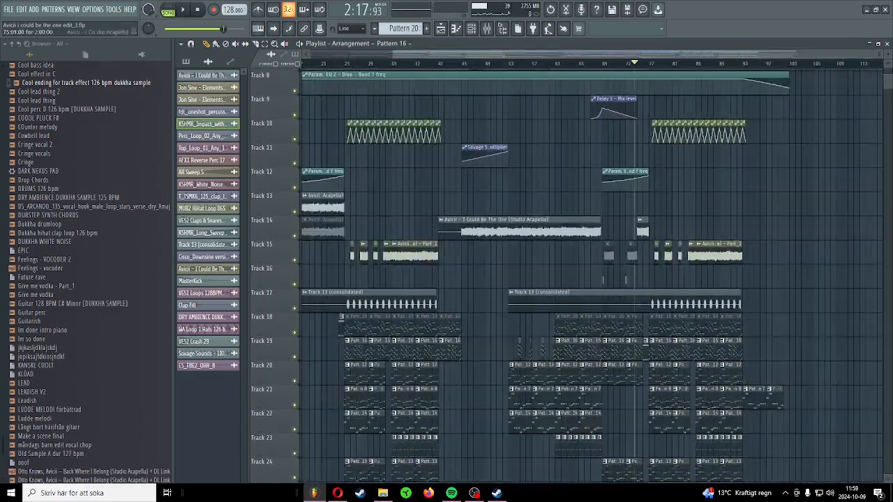
scroll(678, 251, "down", 2)
scroll(675, 254, "down", 2)
scroll(767, 252, "up", 4)
scroll(698, 244, "down", 4)
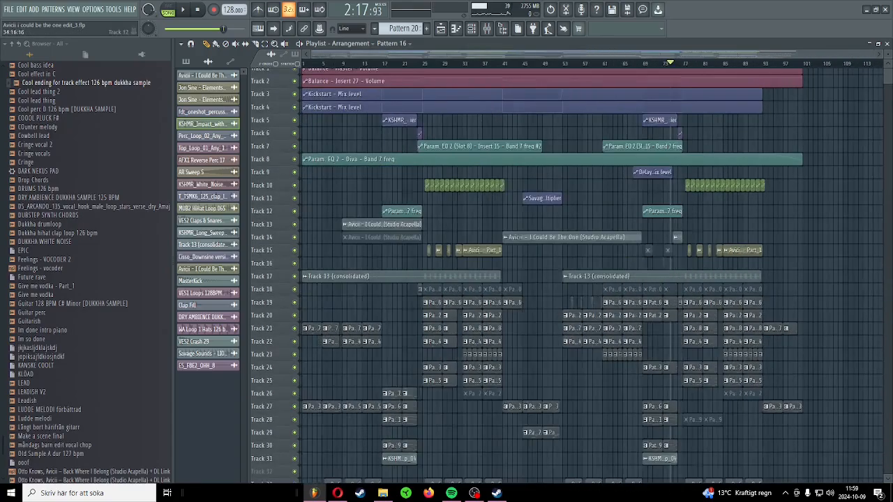
left_click(531, 355, "ctrl")
scroll(600, 279, "down", 6)
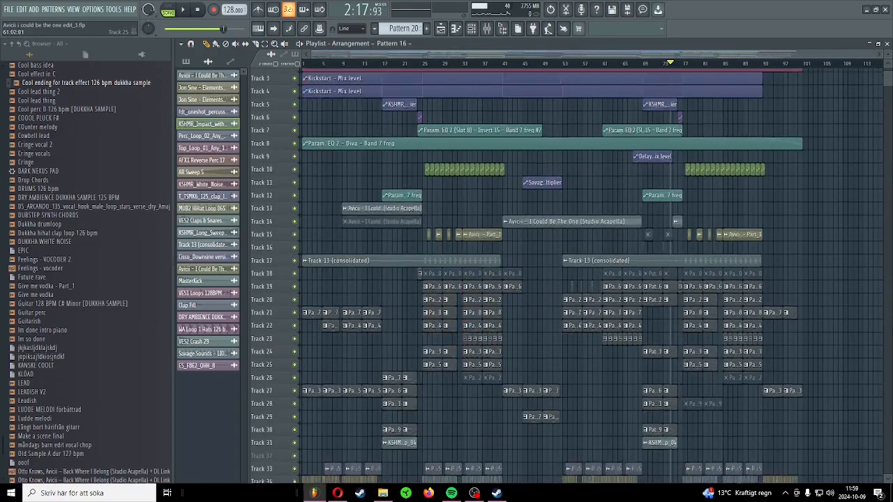
scroll(732, 224, "up", 4)
scroll(732, 212, "down", 3)
scroll(737, 217, "up", 4)
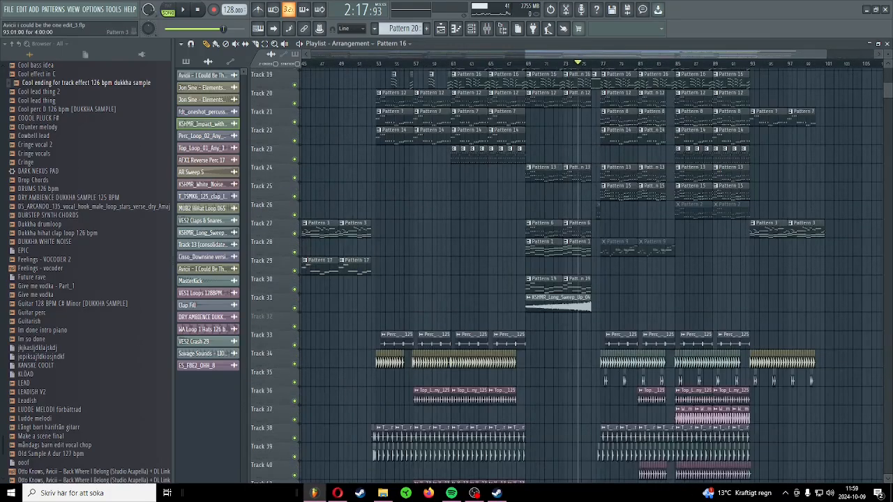
Step: Place the playhead at bar 93 and examine the outro's patterns, percussion, effects and automation
scroll(735, 216, "up", 5)
scroll(802, 216, "down", 3)
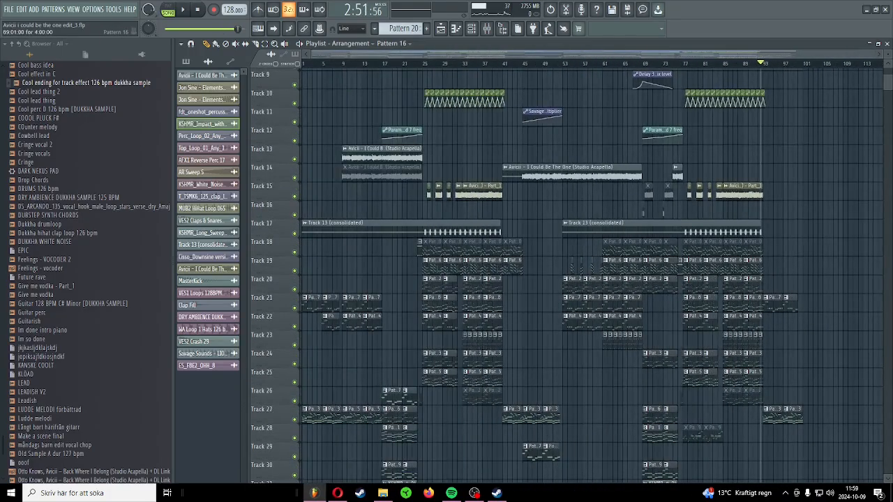
scroll(795, 265, "down", 3)
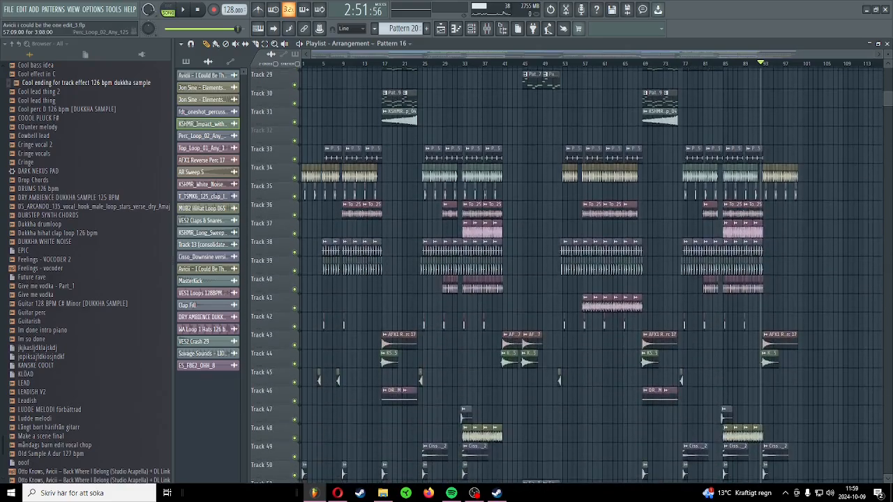
scroll(768, 239, "up", 10)
scroll(711, 230, "down", 2)
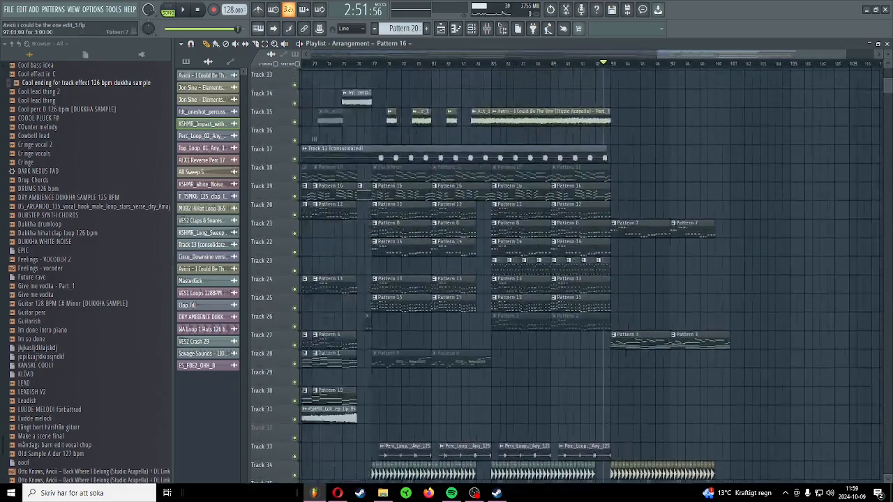
scroll(712, 228, "down", 4)
scroll(816, 98, "up", 4)
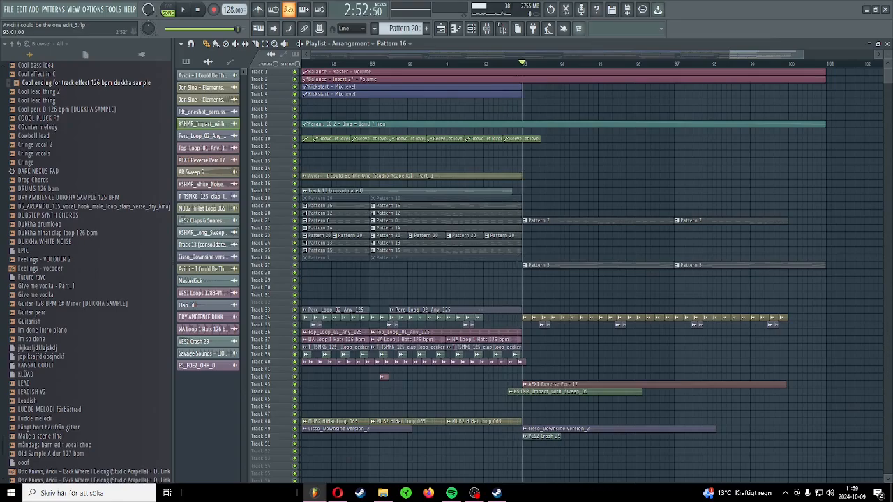
scroll(627, 217, "up", 4)
scroll(558, 265, "down", 3)
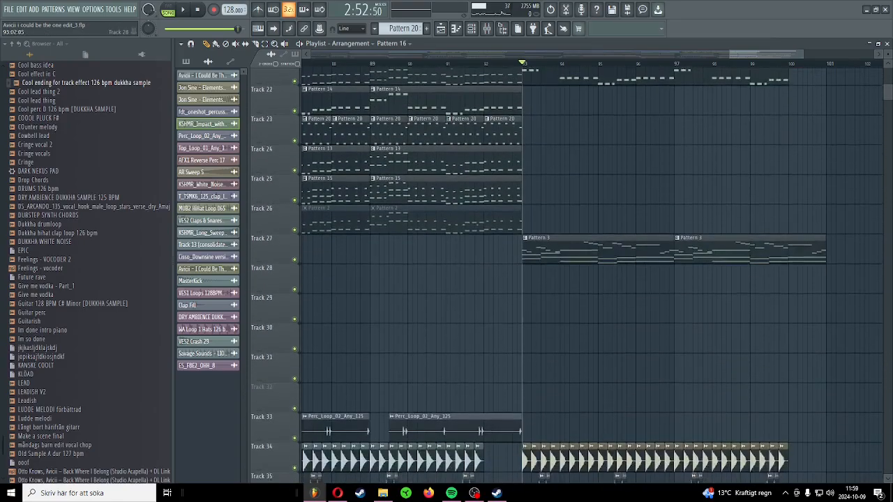
scroll(558, 247, "up", 7)
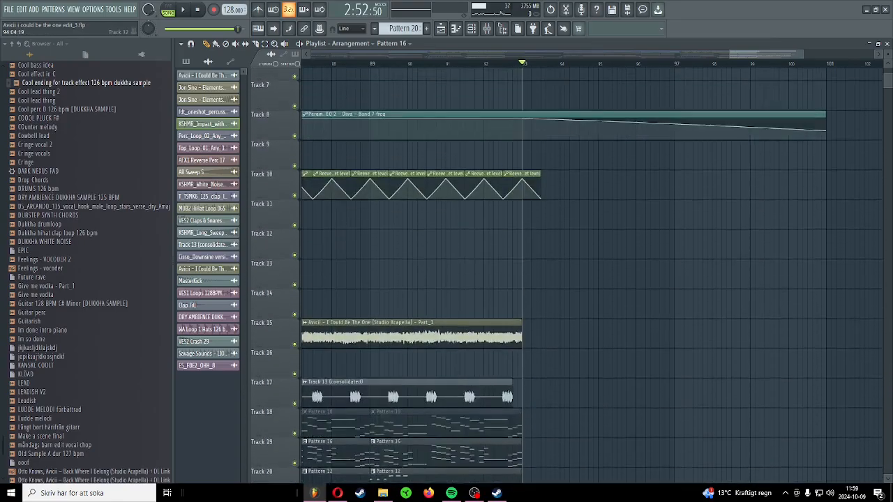
scroll(544, 293, "down", 10)
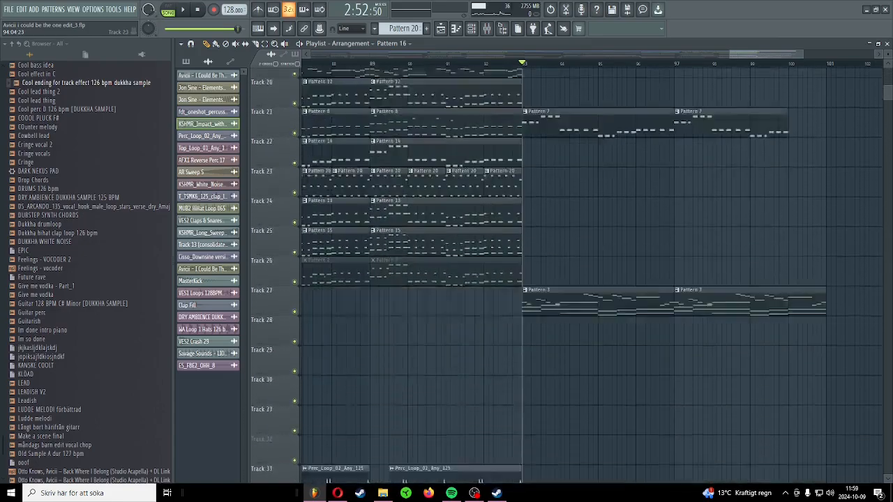
scroll(544, 293, "down", 3)
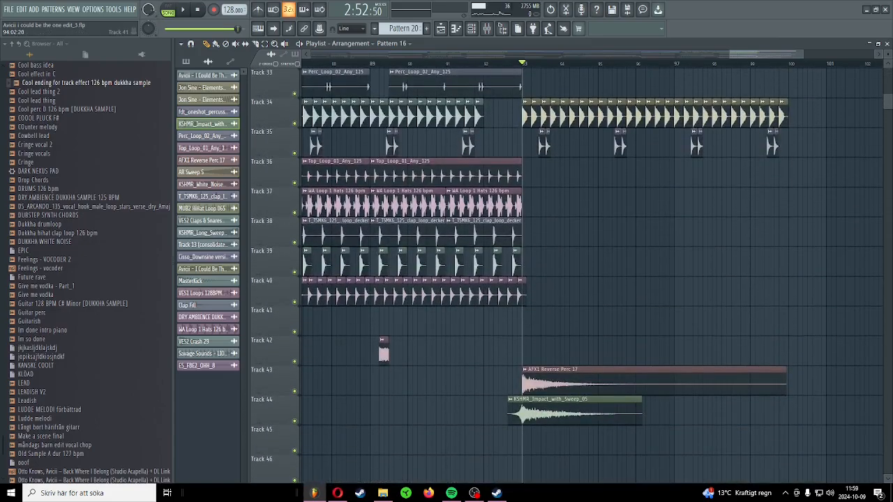
scroll(558, 279, "up", 9)
Step: Play the outro from bar 93, examine the Diva EQ automation on Track 8, and stop playback
key("space")
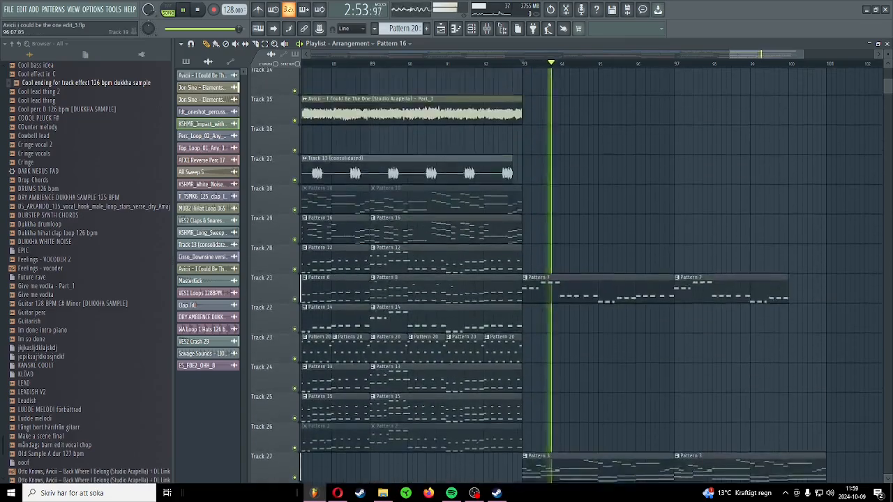
key("space")
scroll(558, 279, "up", 4)
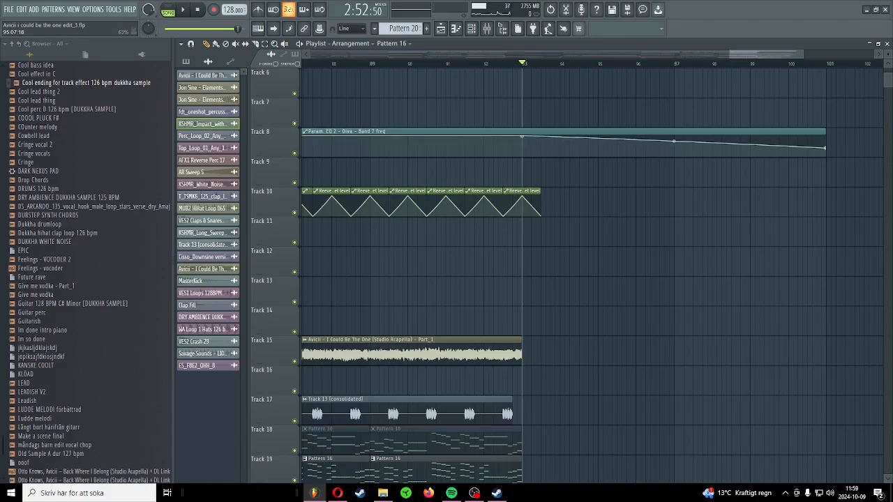
key("space")
key("space")
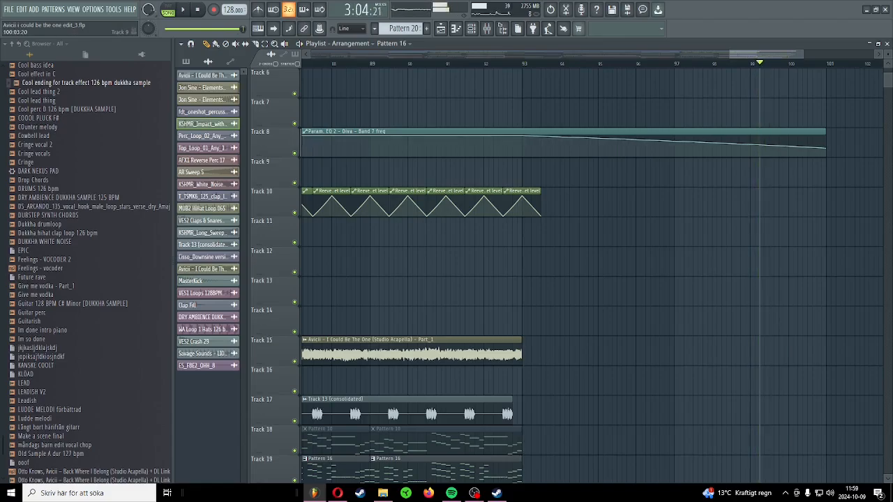
Step: Play the last bars of the outro from bar 99 to the end of the arrangement, and stop playback
key("space")
scroll(762, 260, "down", 5)
scroll(763, 259, "down", 4)
scroll(762, 259, "down", 3)
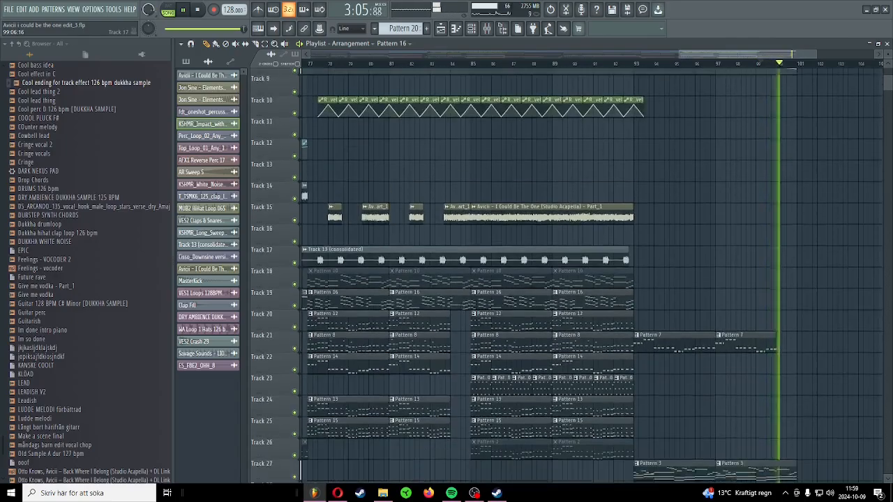
scroll(762, 260, "down", 5)
key("space")
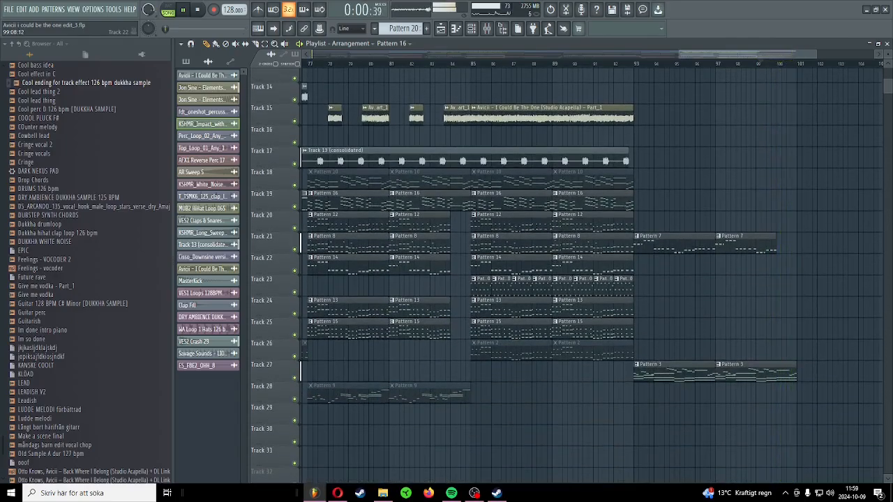
Step: Save the project and look over the whole arrangement
scroll(774, 244, "down", 4)
scroll(774, 244, "down", 4)
scroll(774, 244, "down", 2)
key("ctrl+s")
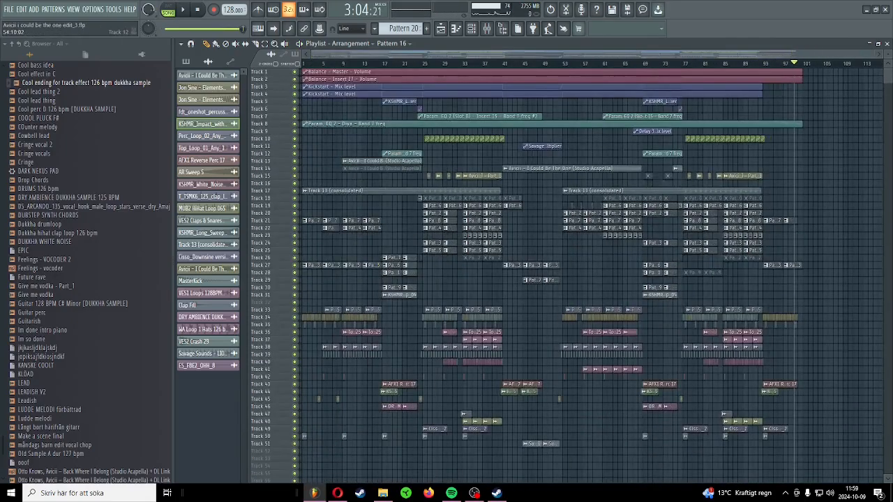
scroll(574, 153, "up", 3)
scroll(593, 167, "down", 8)
scroll(669, 209, "up", 6)
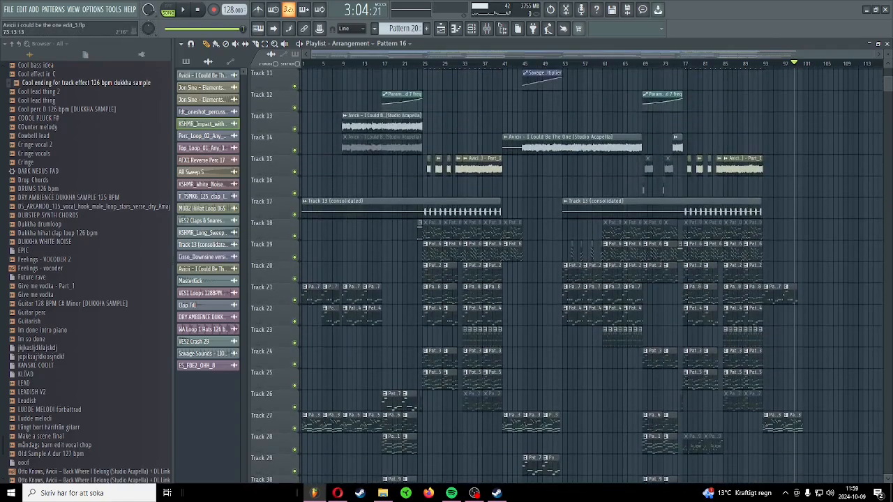
Step: Open Pattern 16 from Track 19 in the piano roll and examine its whole melody
scroll(593, 272, "up", 3)
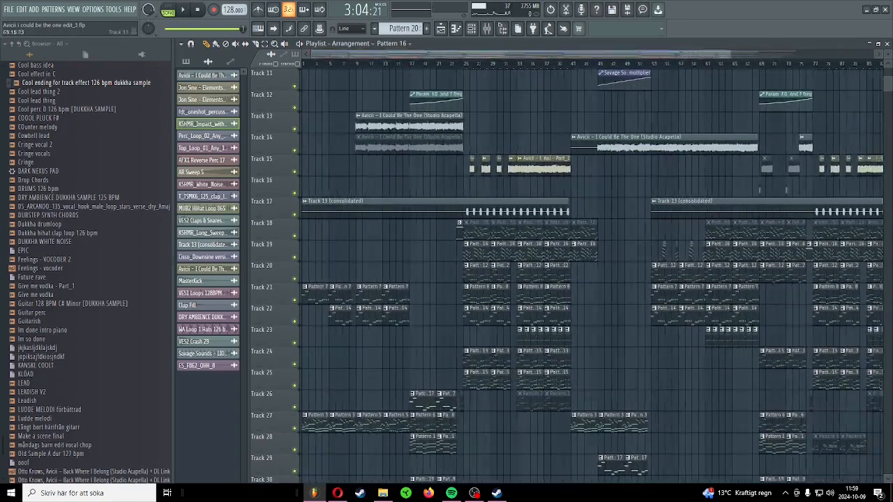
double_click(718, 252)
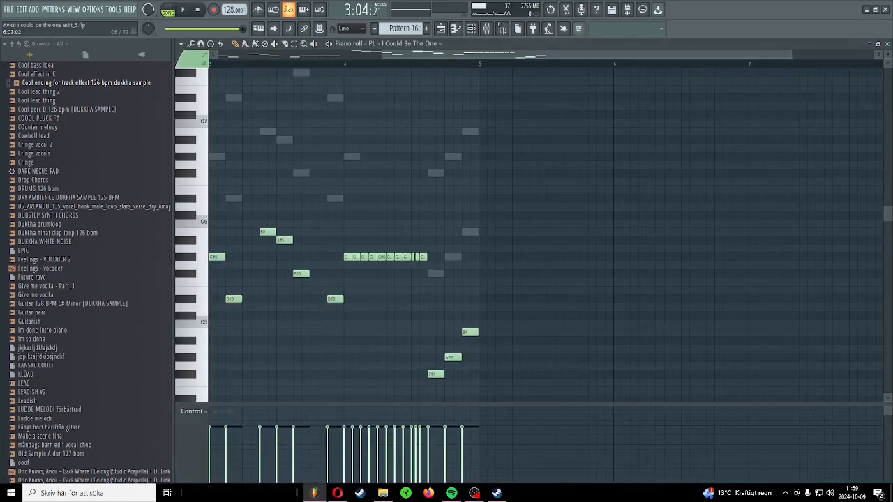
scroll(558, 164, "down", 3)
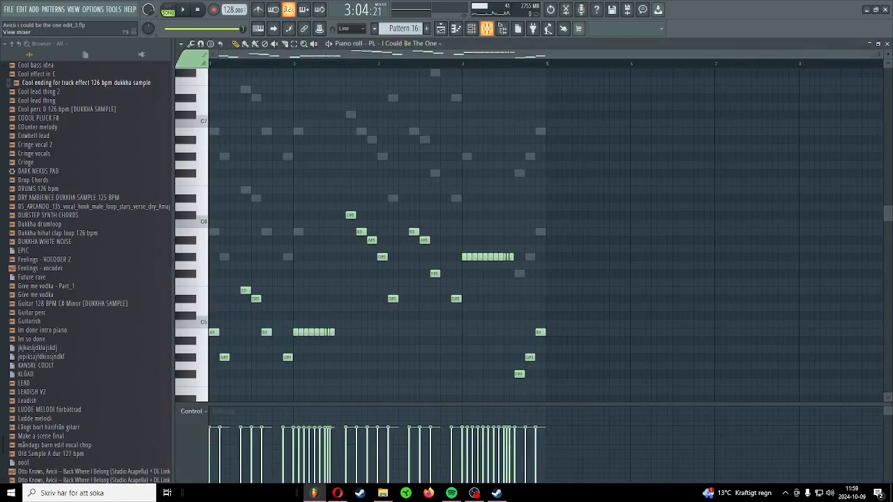
Step: Play Pattern 16 briefly with the mixer shown, trace its signal through Insert 103 and Insert 15, and look over the mixer tracks
key("F9")
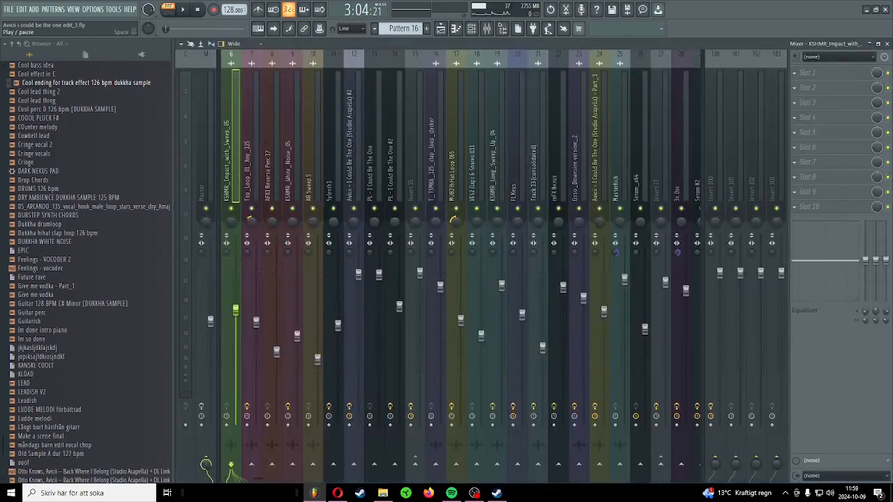
key("space")
left_click(776, 160)
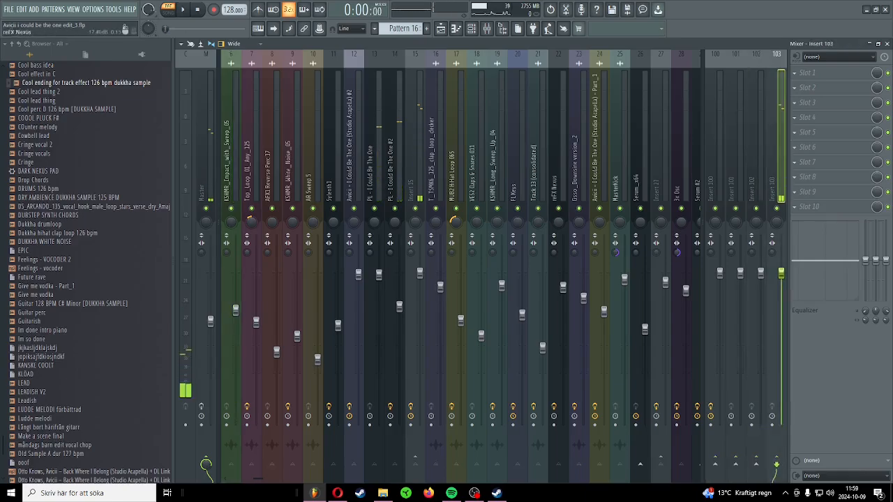
left_click(437, 160)
left_click(417, 160)
scroll(427, 160, "down", 4)
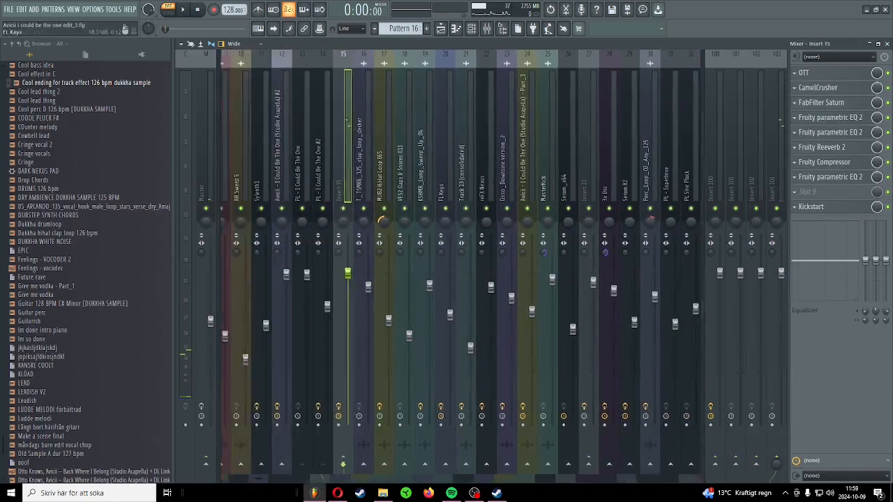
scroll(427, 160, "up", 3)
Step: Check which channels Pattern 16 uses in the channel rack, and locate their mixer tracks, including Whistler2 and its routing to Insert 15
key("F6")
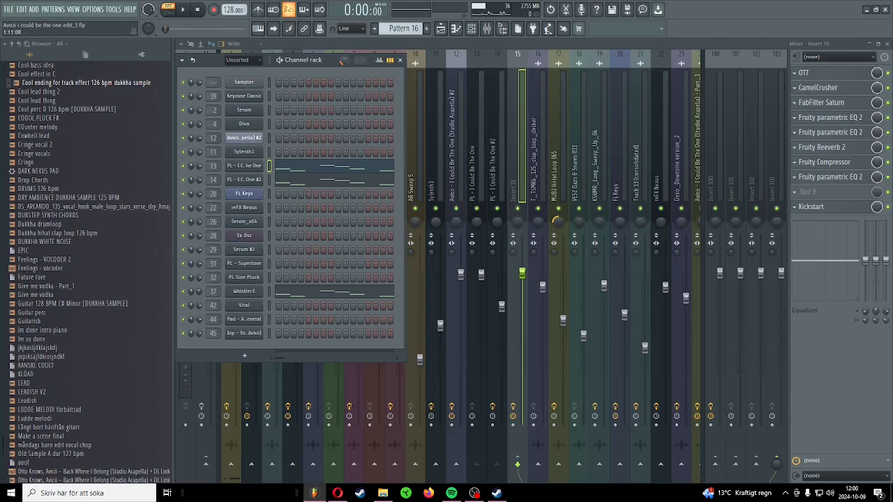
key("F6")
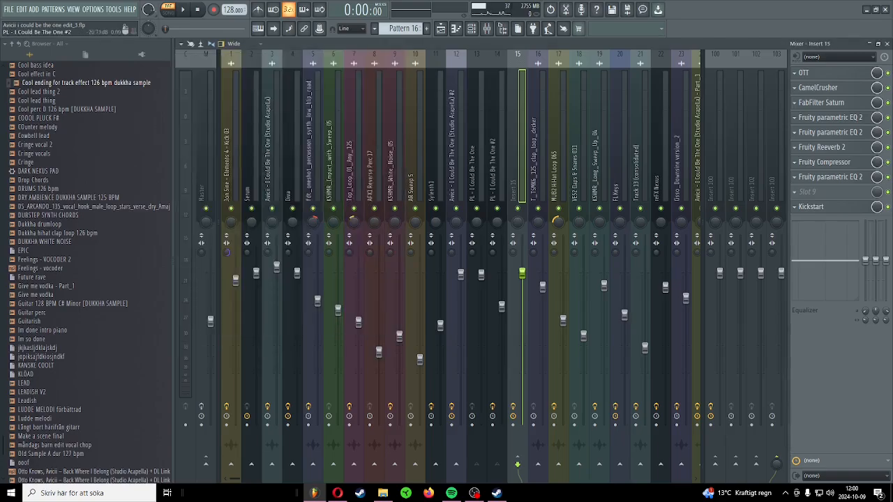
scroll(498, 272, "down", 4)
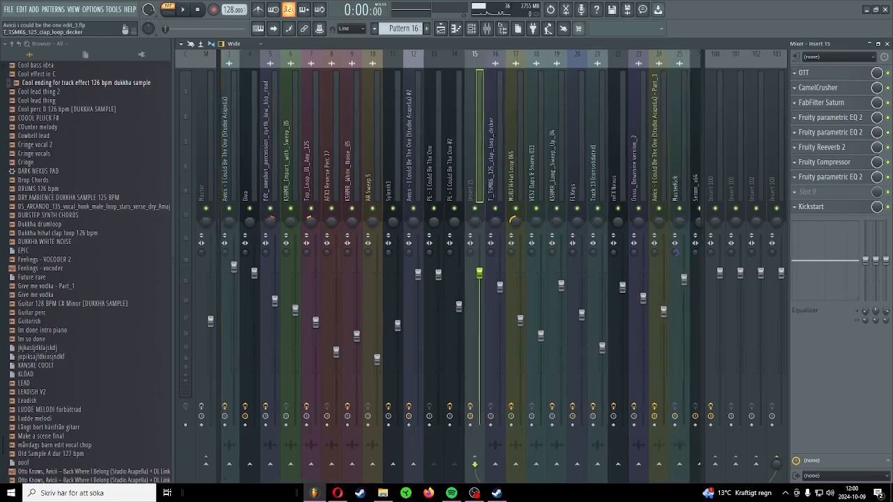
scroll(615, 220, "down", 2)
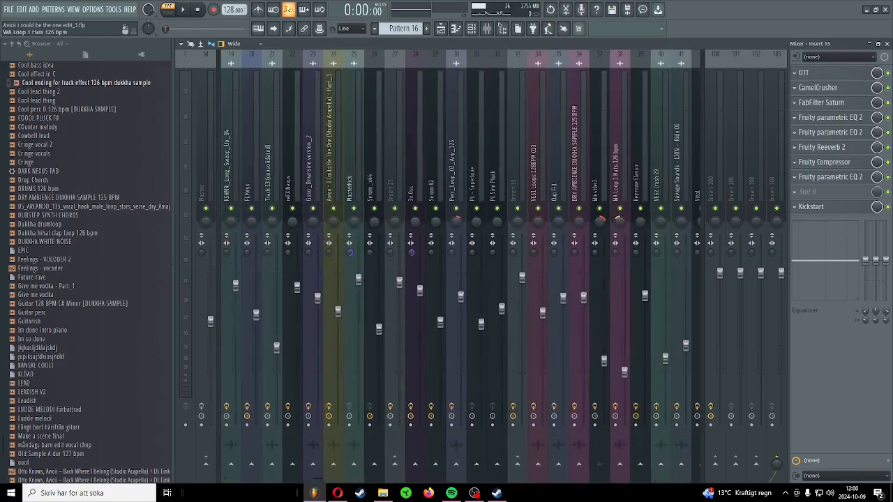
scroll(604, 209, "up", 4)
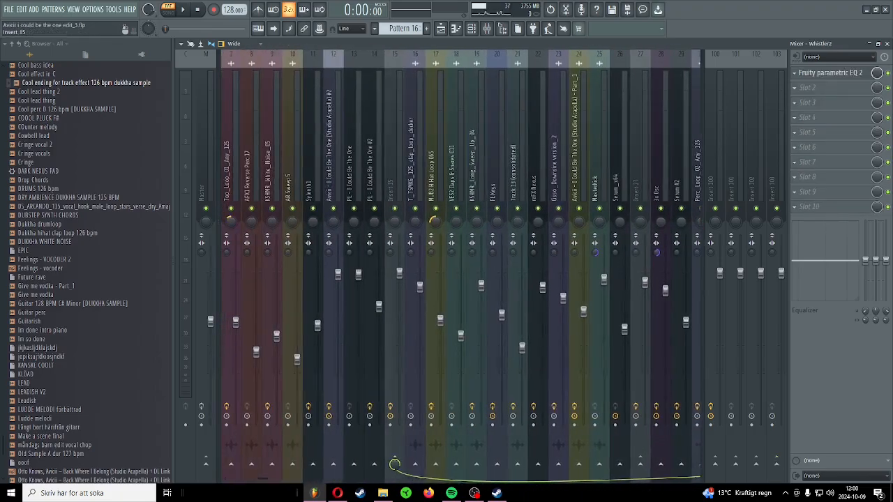
Step: Examine the OTT, CamelCrusher, FabFilter Saturn and first two Fruity parametric EQ 2 effects on Insert 15
left_click(826, 72)
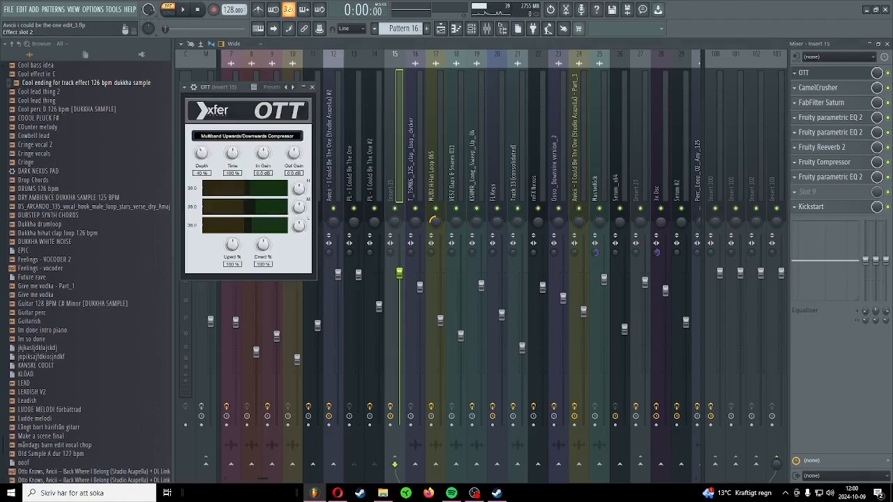
left_click(827, 88)
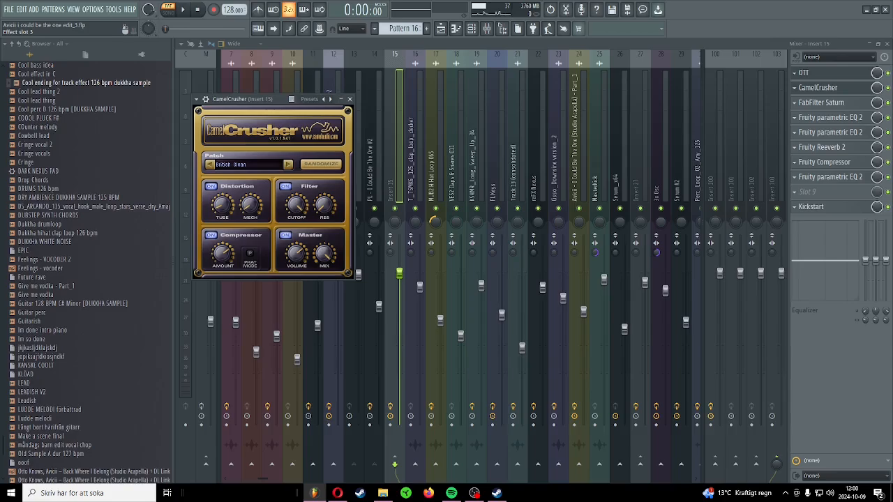
left_click(827, 103)
left_click(826, 117)
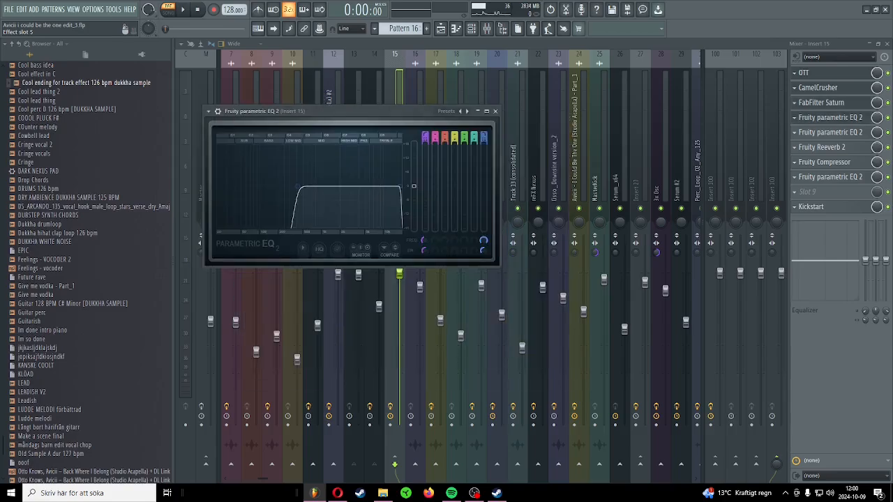
left_click(827, 132)
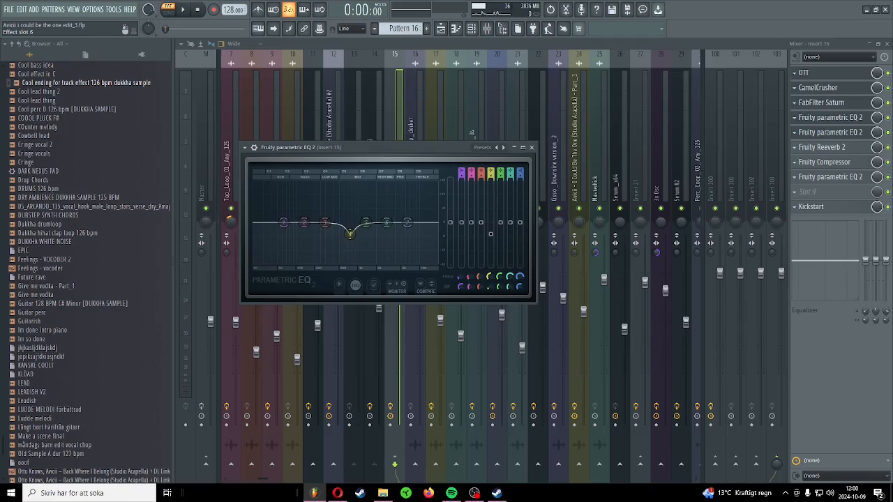
Step: Examine Insert 15's Fruity Reeverb 2, Fruity Compressor, last Fruity parametric EQ 2 and Kickstart settings
left_click(827, 147)
left_click(826, 162)
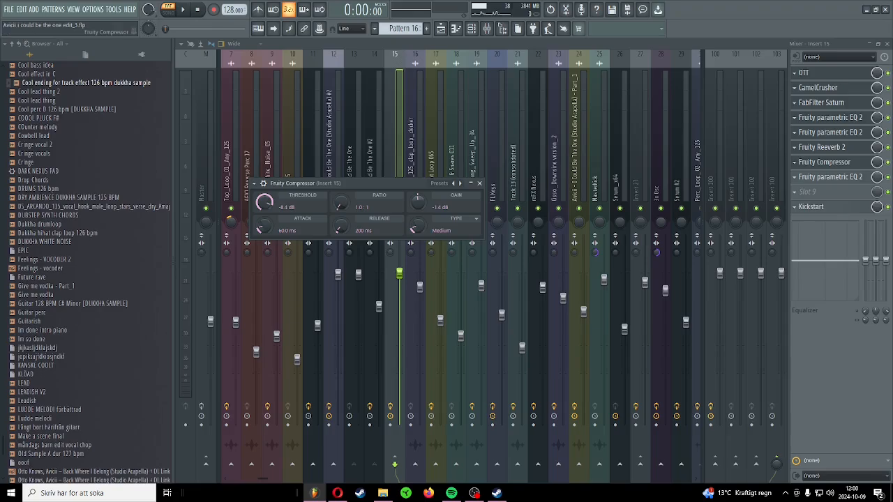
left_click(827, 176)
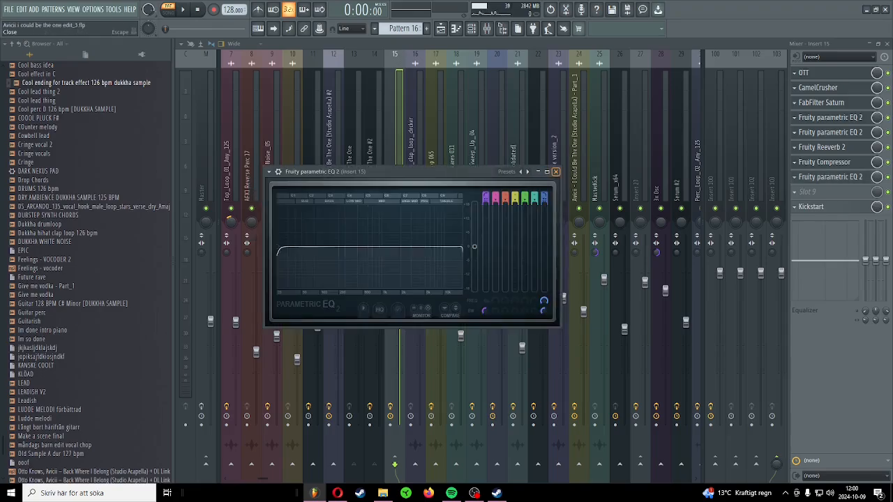
left_click(556, 172)
left_click(823, 206)
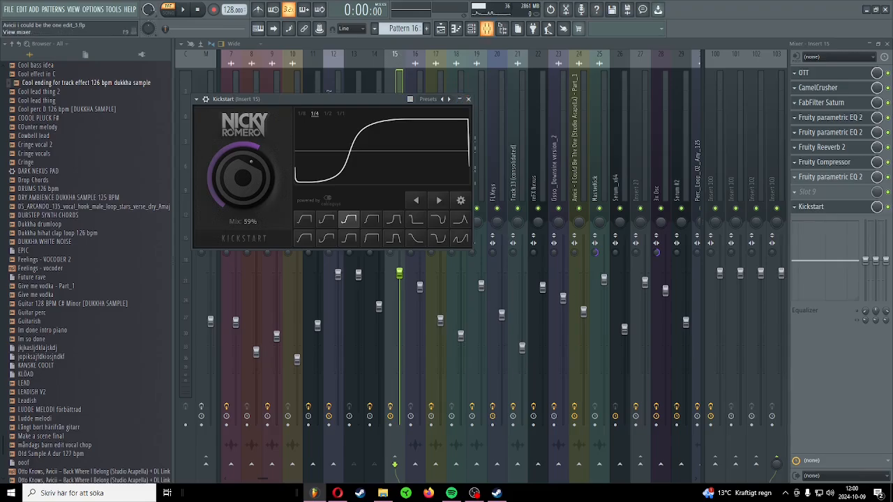
Step: Check Pattern 16's channels again and inspect the routing of PL - I Could Be The One #2 into Insert 15
left_click(472, 28)
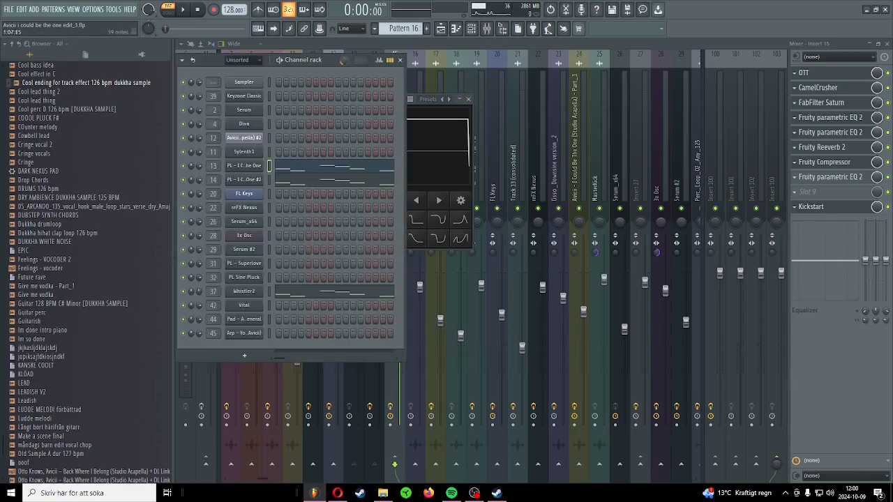
left_click(540, 139)
left_click(375, 147)
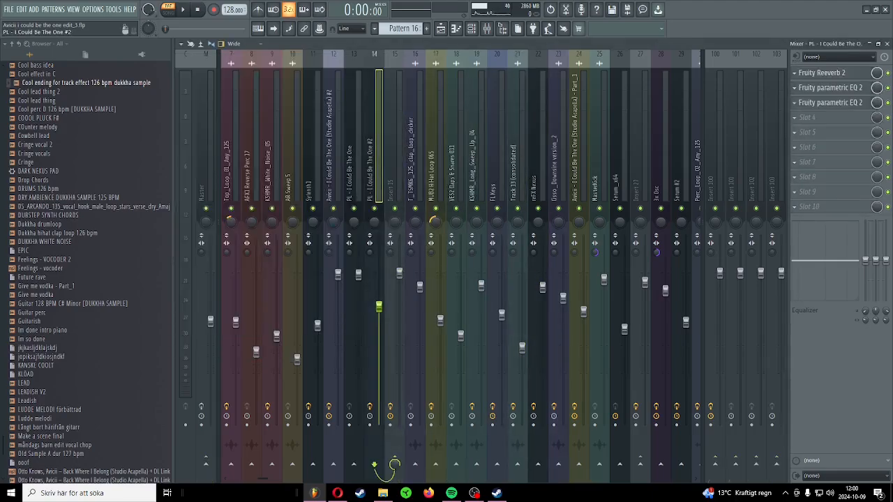
left_click(394, 464)
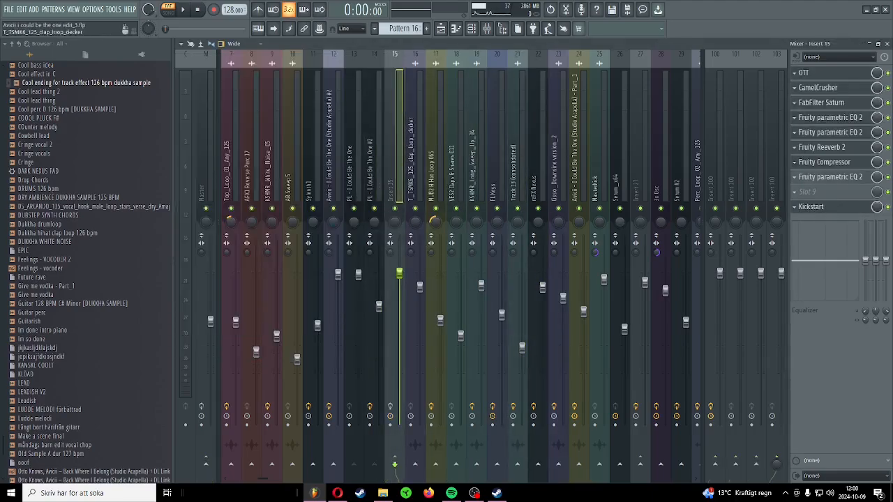
left_click(471, 29)
Step: Play Pattern 16 while watching the mixer levels, select Insert 15 to check its effect chain, and stop playback
key("space")
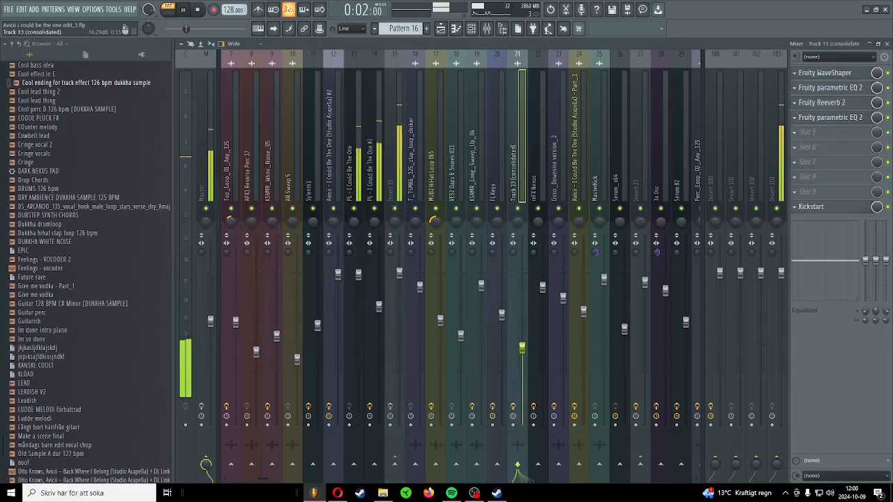
key("F6")
left_click(777, 462)
left_click(395, 377)
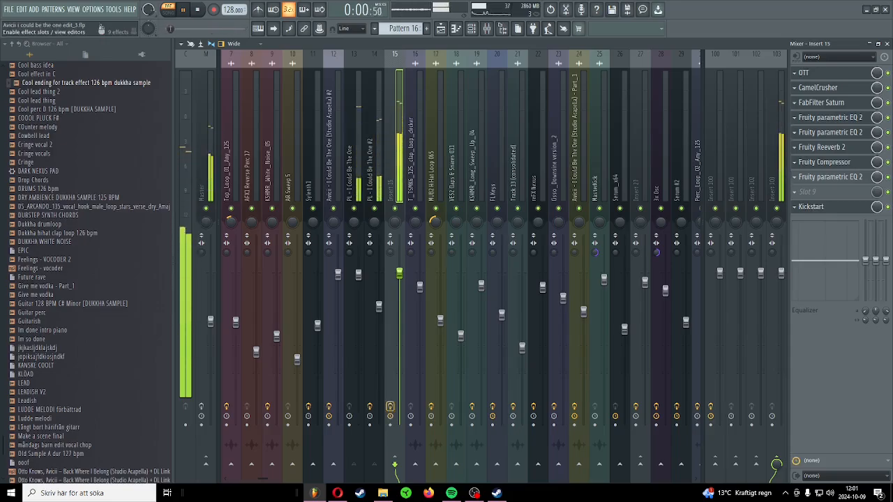
key("space")
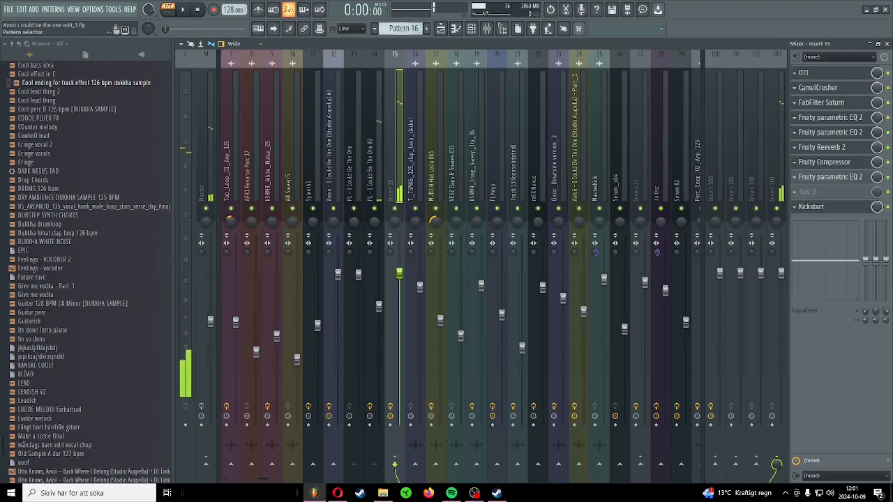
Step: Open Pattern 8 from Track 21 at bar 25 in the piano roll, play its Serum part briefly, and stop playback
key("F5")
left_click(377, 326)
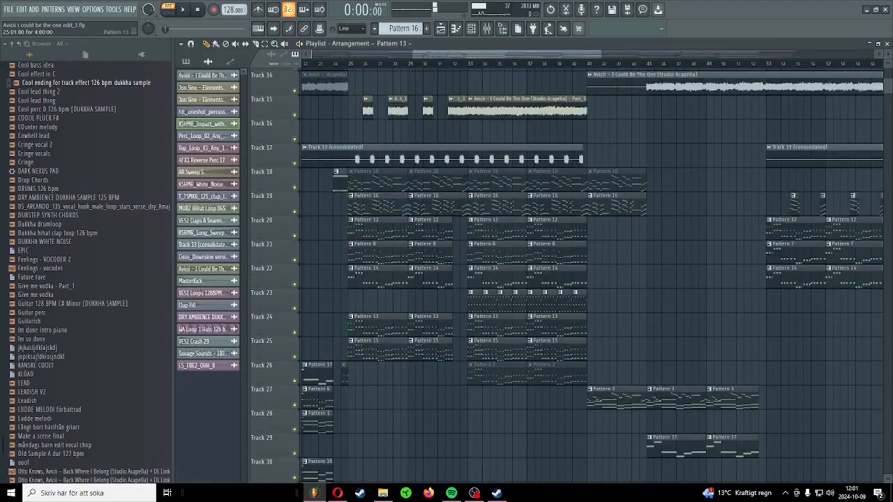
left_click(377, 278)
double_click(378, 253)
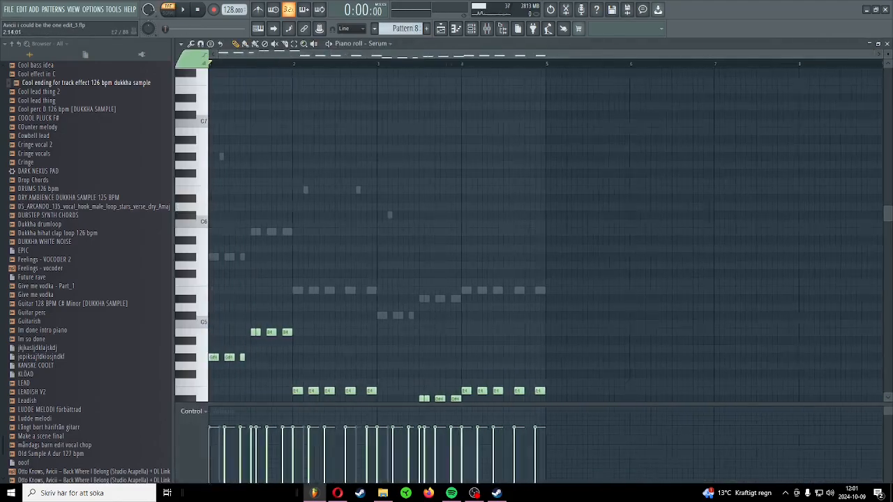
key("space")
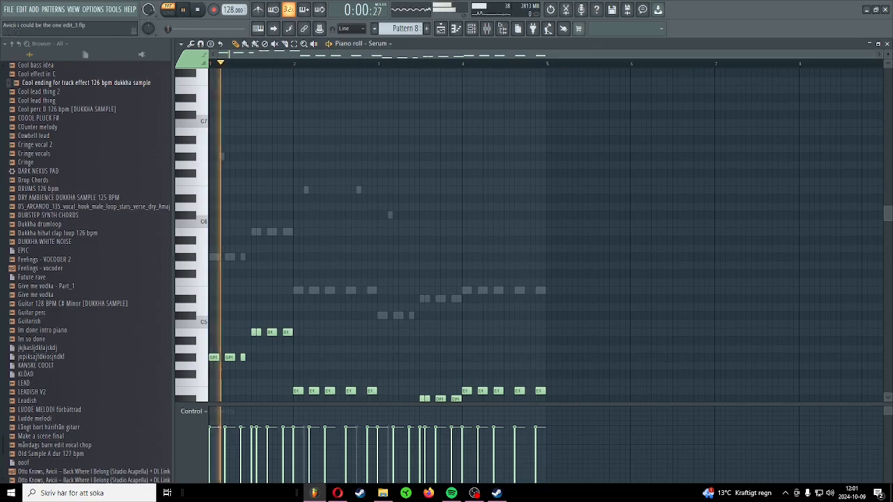
key("space")
Step: Examine the Fruity parametric EQ 2, OTT and CamelCrusher effects on mixer Insert 100, and close the EQ window
key("F9")
left_click(715, 174)
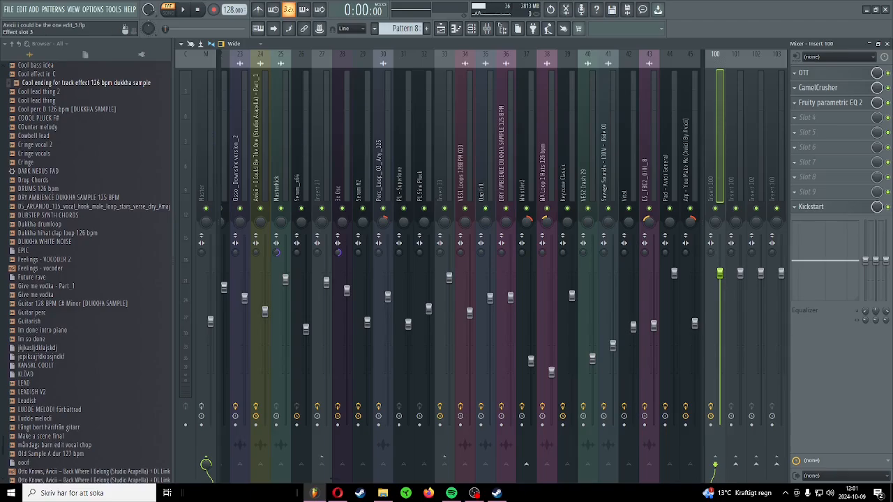
left_click(830, 103)
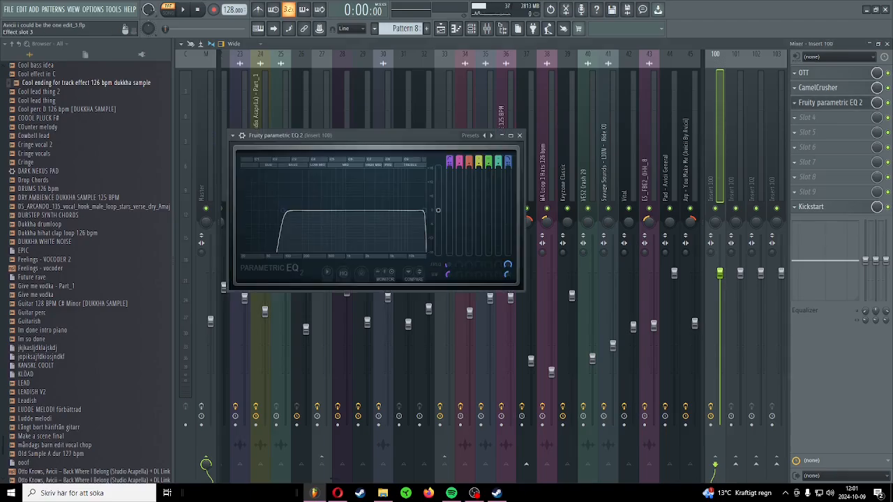
left_click(827, 73)
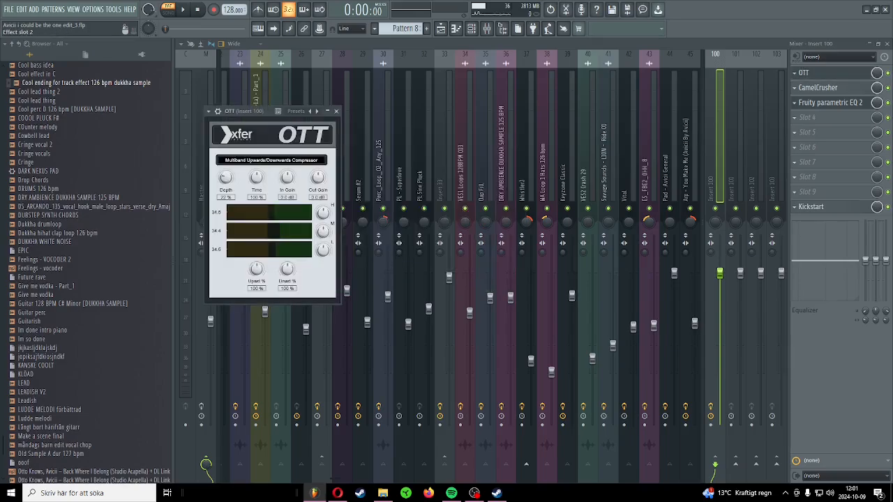
left_click(818, 87)
left_click(830, 102)
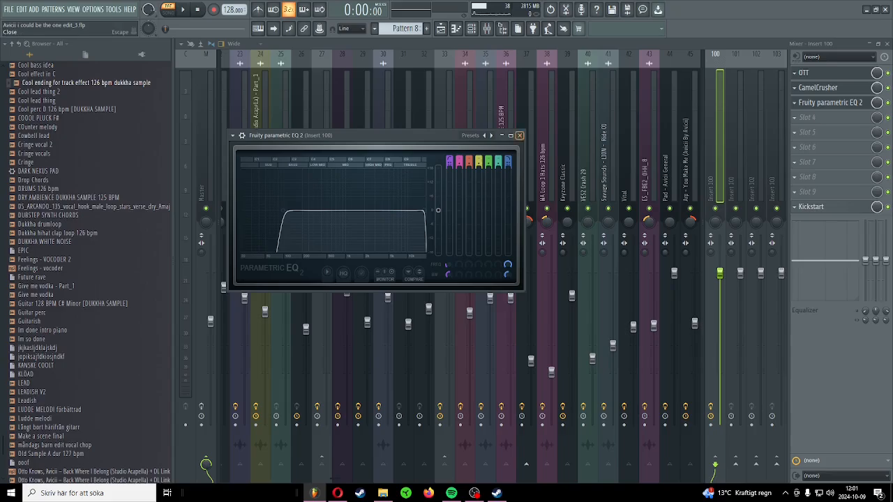
left_click(519, 135)
Step: Return to the playlist and look over the whole arrangement, from the automation tracks down to the lowest patterns
key("F5")
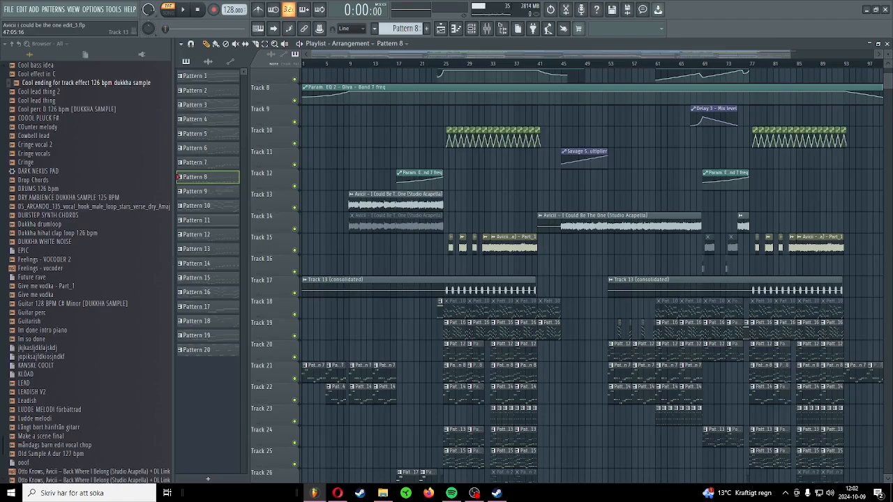
scroll(574, 203, "down", 1)
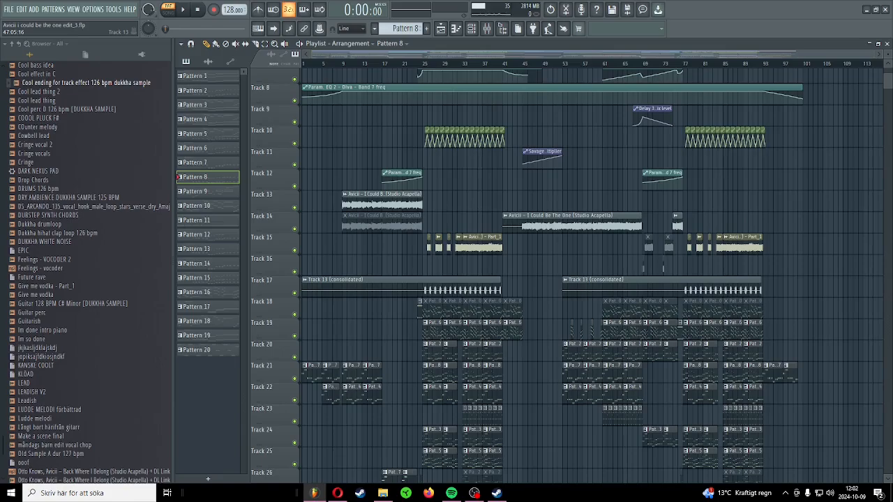
scroll(567, 275, "down", 8)
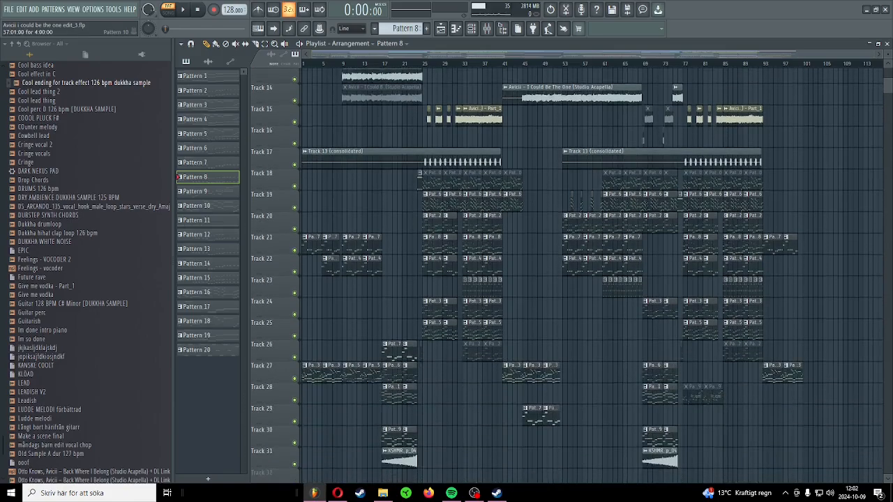
scroll(567, 275, "up", 9)
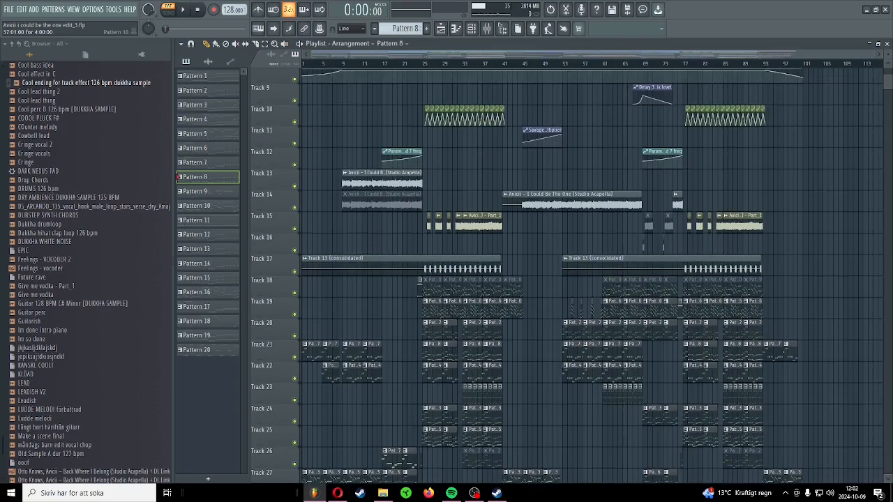